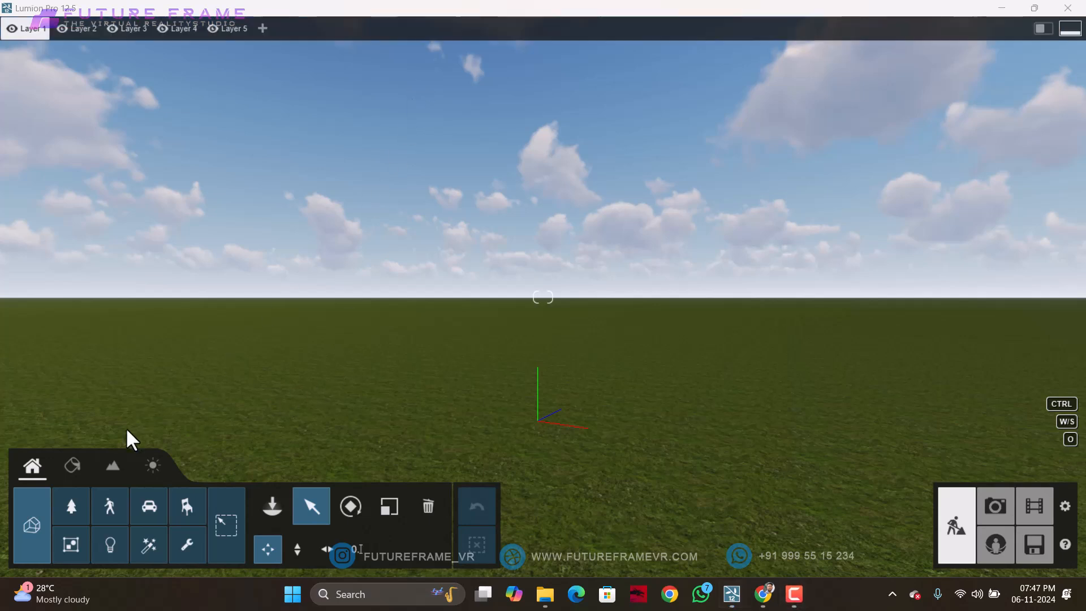
Step: Use the landscape Height tool's raise brush to build a broad, rocky, flat-topped hill around the scene origin
{"action": "left_click", "coordinate": [116, 468]}
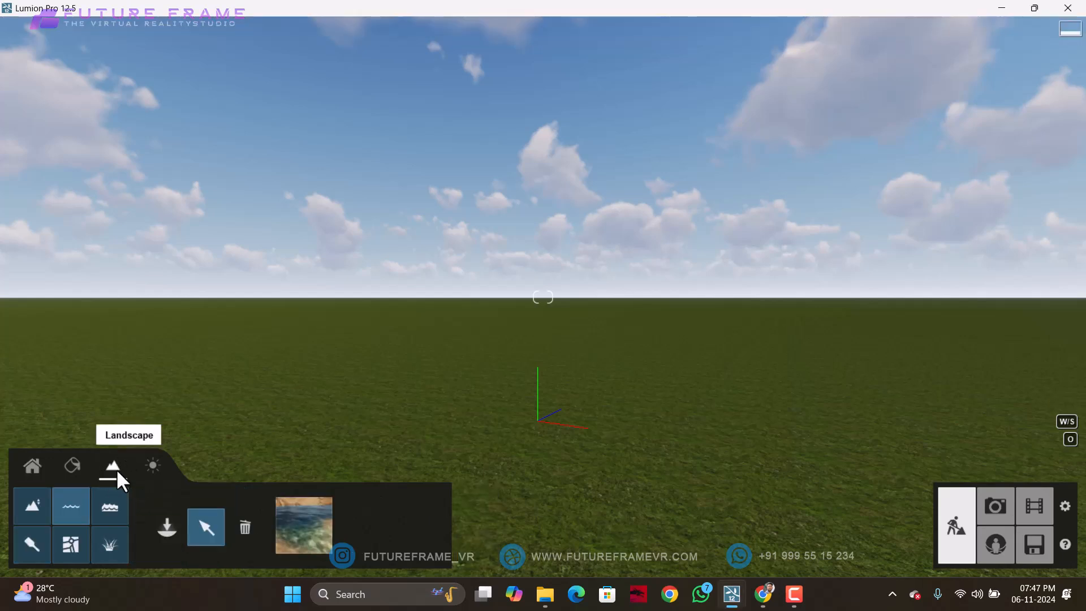
{"action": "left_click", "coordinate": [34, 505]}
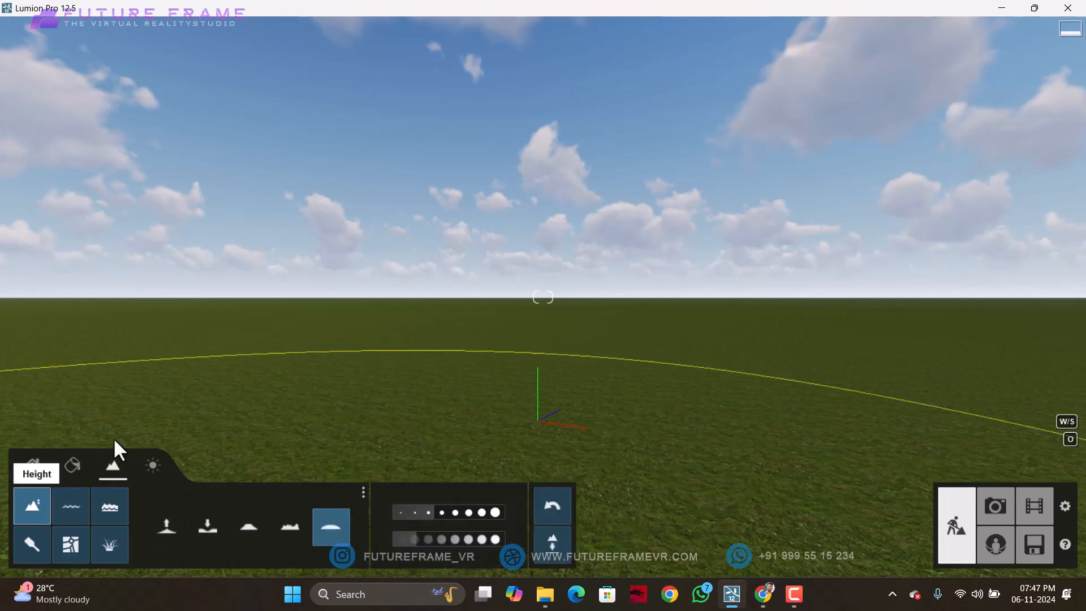
{"action": "left_click", "coordinate": [38, 534]}
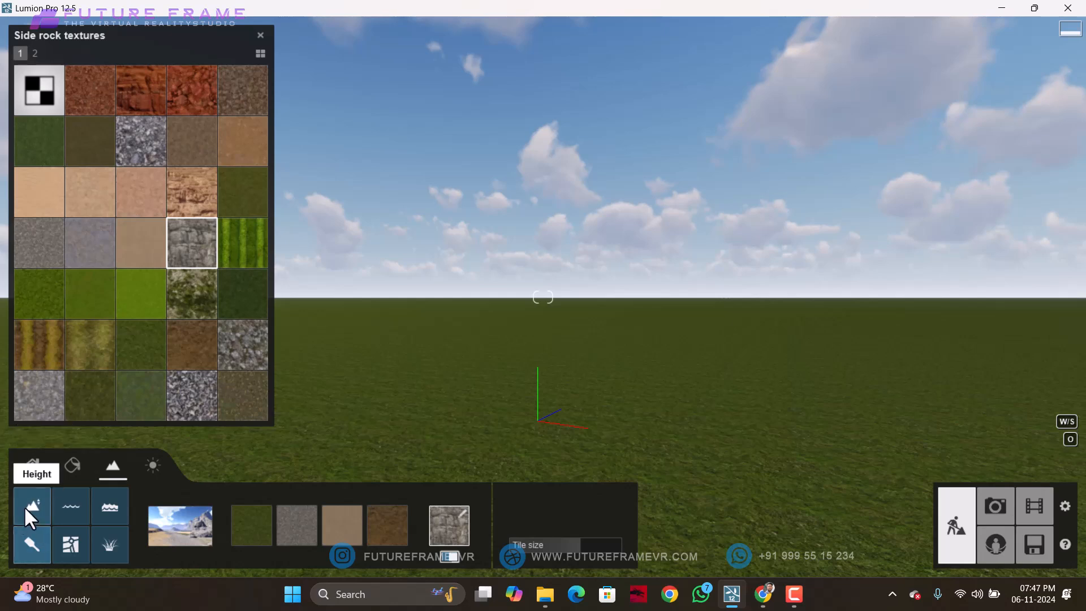
{"action": "left_click", "coordinate": [26, 506]}
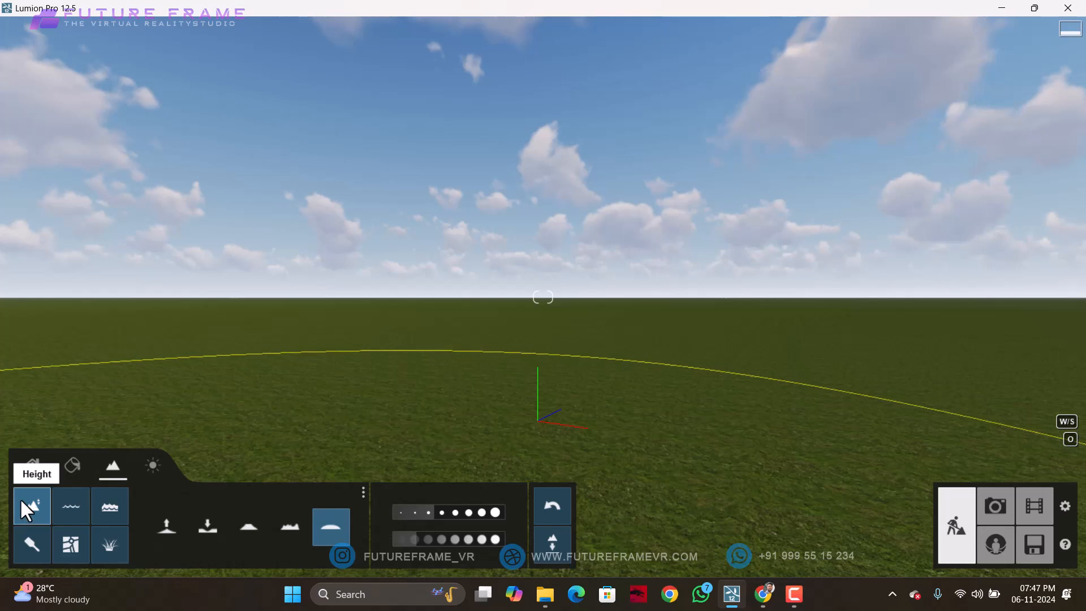
{"action": "left_click", "coordinate": [170, 524]}
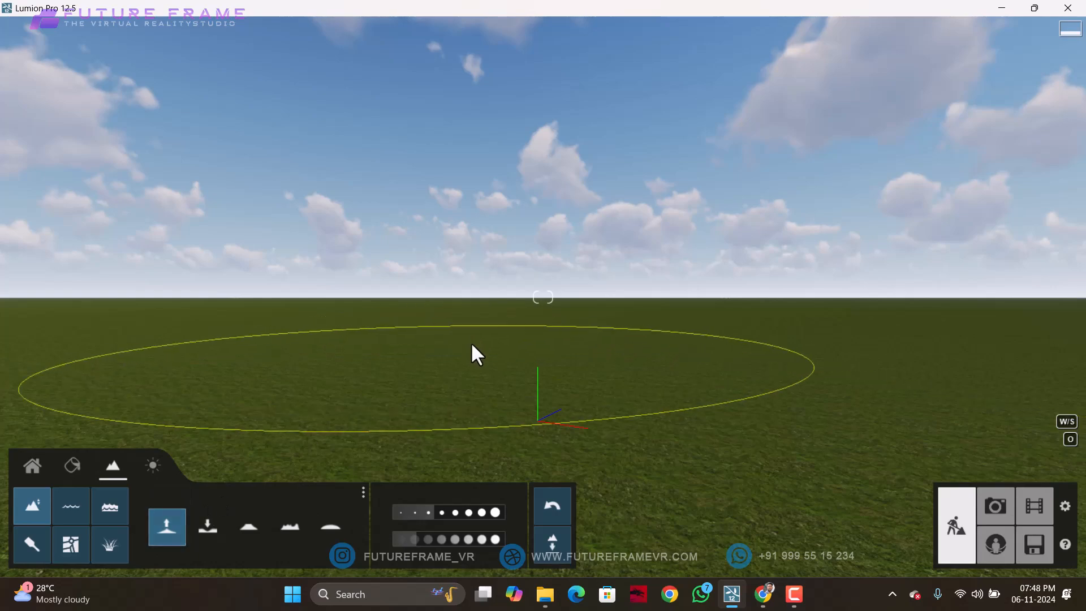
{"action": "left_click_drag", "start_coordinate": [471, 343], "coordinate": [480, 336]}
{"action": "right_click_drag", "start_coordinate": [480, 336], "coordinate": [534, 253]}
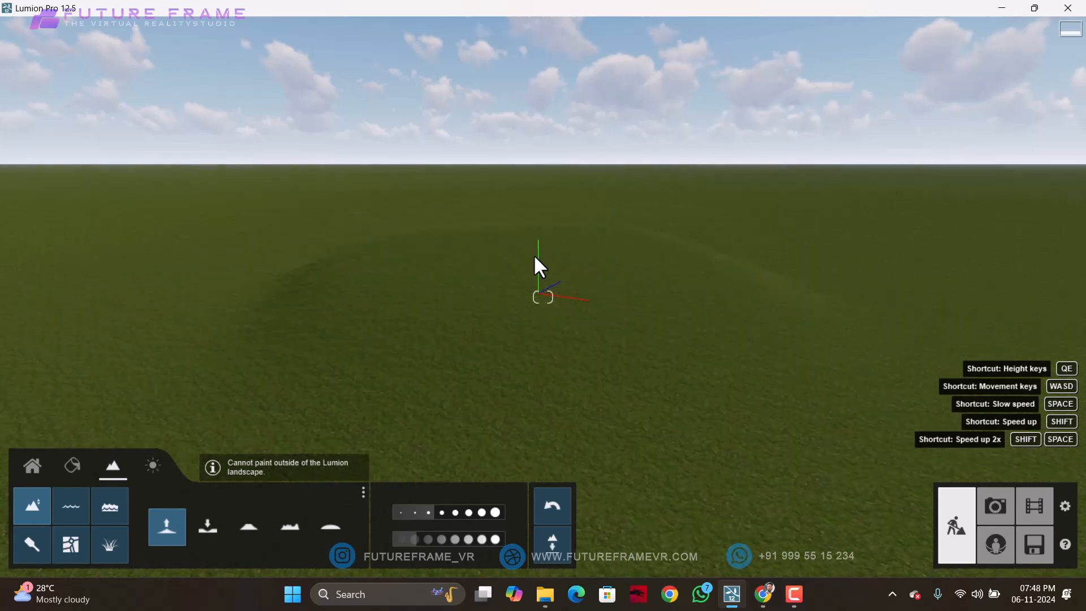
{"action": "right_click_drag", "start_coordinate": [534, 253], "coordinate": [451, 371]}
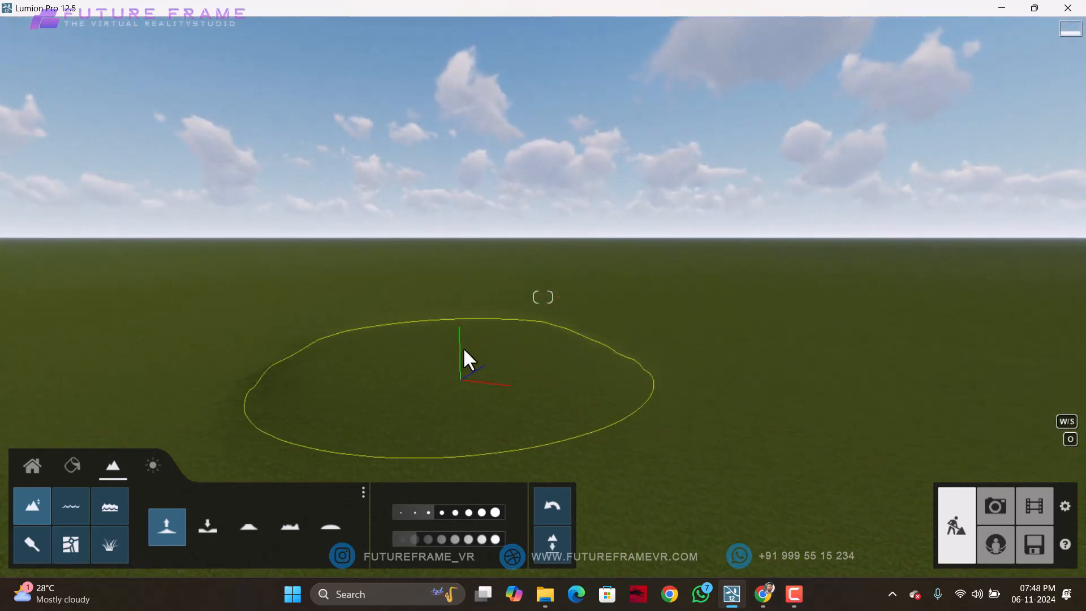
{"action": "left_click_drag", "start_coordinate": [466, 352], "coordinate": [474, 293]}
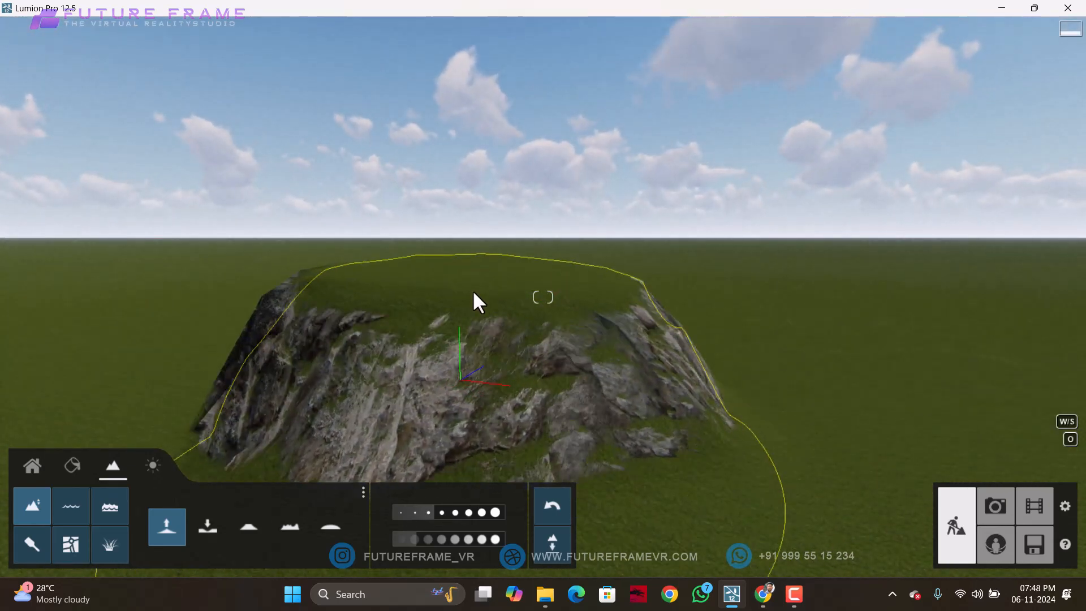
Step: Raise small rocky peaks beside the large hill with a reduced brush size, and a taller ridge at maximum brush speed
{"action": "mouse_move", "coordinate": [424, 512]}
{"action": "left_mouse_down"}
{"action": "mouse_move", "coordinate": [436, 511]}
{"action": "mouse_move", "coordinate": [399, 512]}
{"action": "left_mouse_up"}
{"action": "left_click_drag", "start_coordinate": [915, 341], "coordinate": [909, 349]}
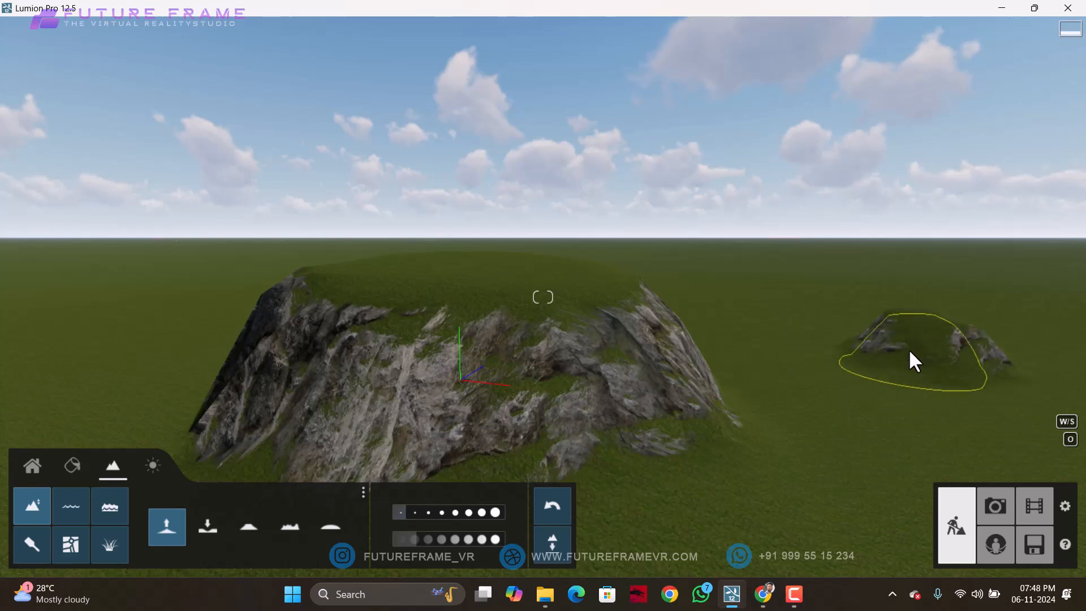
{"action": "mouse_move", "coordinate": [800, 339]}
{"action": "left_mouse_down"}
{"action": "mouse_move", "coordinate": [720, 327]}
{"action": "mouse_move", "coordinate": [712, 343]}
{"action": "mouse_move", "coordinate": [697, 327]}
{"action": "mouse_move", "coordinate": [707, 331]}
{"action": "mouse_move", "coordinate": [668, 322]}
{"action": "mouse_move", "coordinate": [845, 342]}
{"action": "left_mouse_up"}
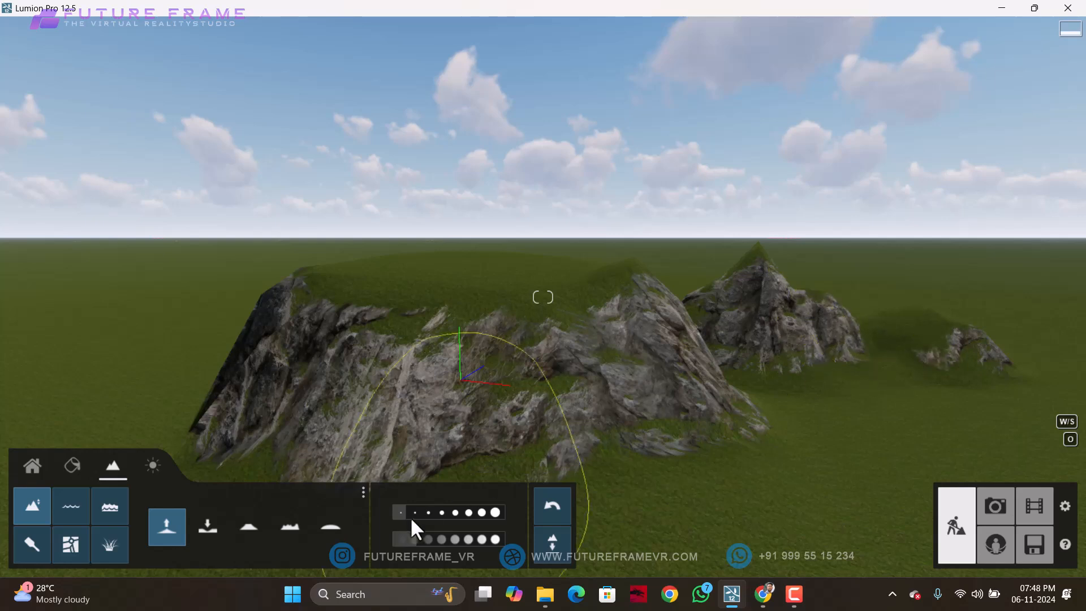
{"action": "mouse_move", "coordinate": [424, 545]}
{"action": "left_mouse_down"}
{"action": "mouse_move", "coordinate": [478, 543]}
{"action": "mouse_move", "coordinate": [395, 549]}
{"action": "mouse_move", "coordinate": [508, 552]}
{"action": "left_mouse_up"}
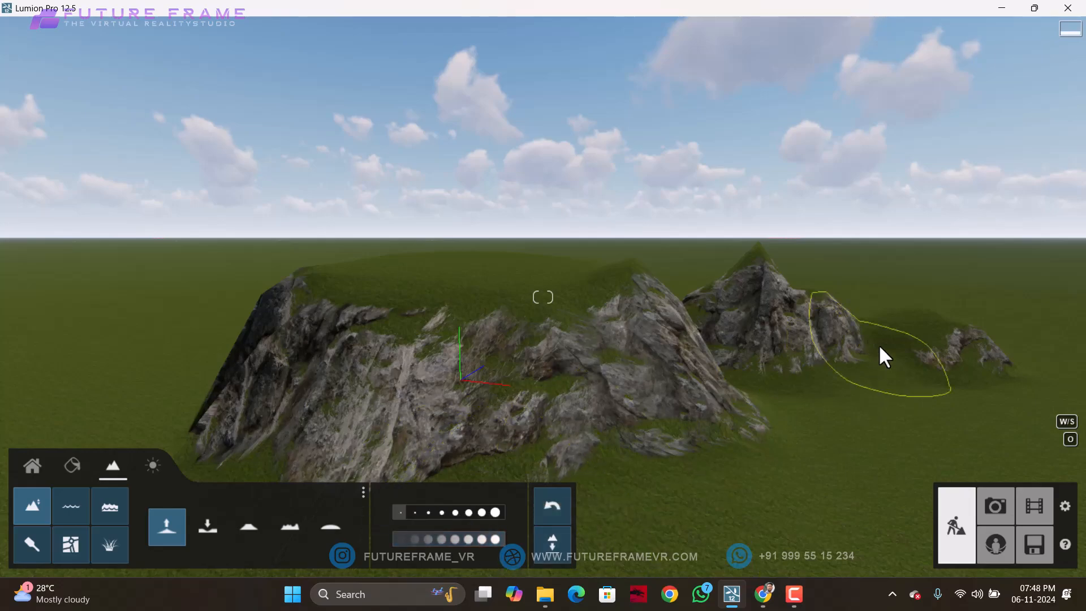
{"action": "mouse_move", "coordinate": [877, 344]}
{"action": "left_mouse_down"}
{"action": "mouse_move", "coordinate": [880, 334]}
{"action": "mouse_move", "coordinate": [804, 294]}
{"action": "mouse_move", "coordinate": [650, 277]}
{"action": "mouse_move", "coordinate": [429, 259]}
{"action": "mouse_move", "coordinate": [111, 264]}
{"action": "left_mouse_up"}
Step: Raise a second tall cliff across from the spire and a curved chain of rocky hills around the open grass
{"action": "right_click_drag", "start_coordinate": [111, 264], "coordinate": [423, 280]}
{"action": "key", "text": "s"}
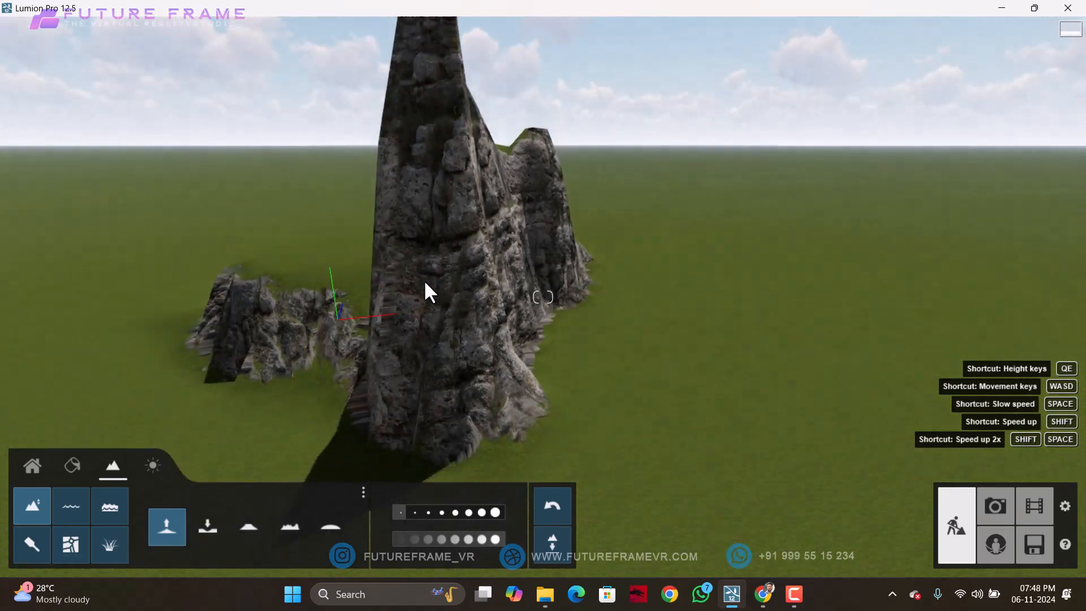
{"action": "key", "text": "a"}
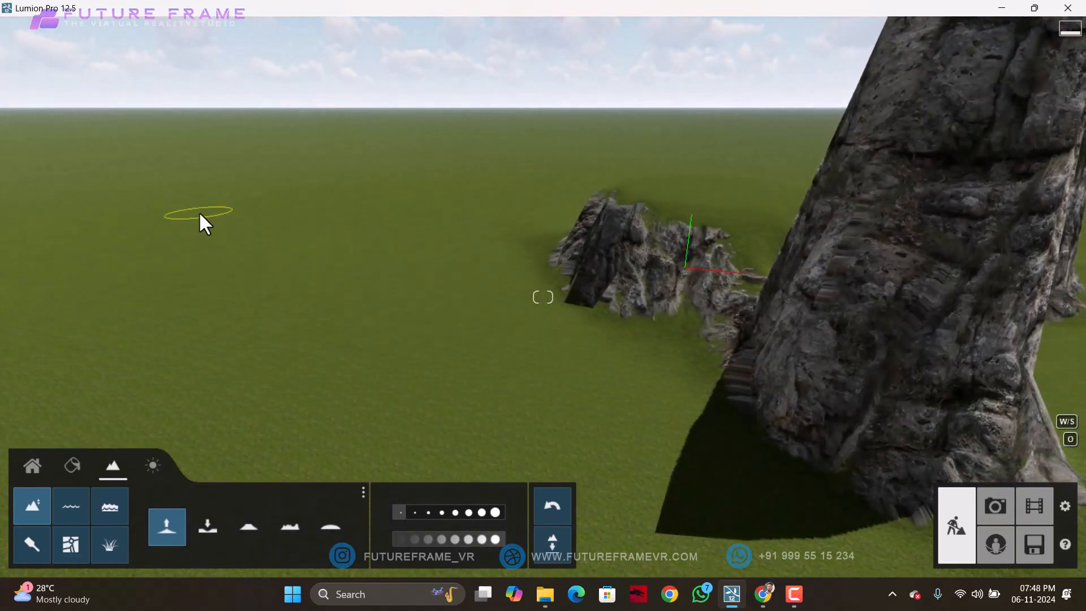
{"action": "left_click_drag", "start_coordinate": [202, 214], "coordinate": [495, 173]}
{"action": "right_click_drag", "start_coordinate": [495, 173], "coordinate": [418, 211]}
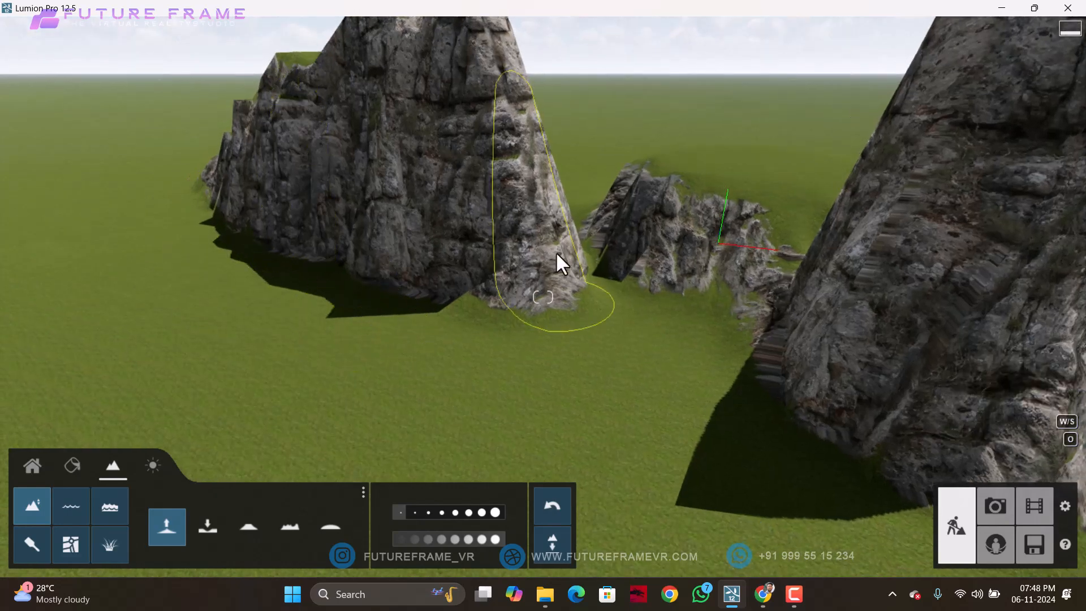
{"action": "mouse_move", "coordinate": [562, 311]}
{"action": "right_mouse_down"}
{"action": "mouse_move", "coordinate": [566, 232]}
{"action": "mouse_move", "coordinate": [594, 231]}
{"action": "right_mouse_up"}
{"action": "mouse_move", "coordinate": [597, 231]}
{"action": "left_mouse_down"}
{"action": "mouse_move", "coordinate": [620, 236]}
{"action": "mouse_move", "coordinate": [300, 247]}
{"action": "mouse_move", "coordinate": [48, 218]}
{"action": "mouse_move", "coordinate": [242, 245]}
{"action": "mouse_move", "coordinate": [495, 227]}
{"action": "mouse_move", "coordinate": [130, 289]}
{"action": "mouse_move", "coordinate": [48, 359]}
{"action": "left_mouse_up"}
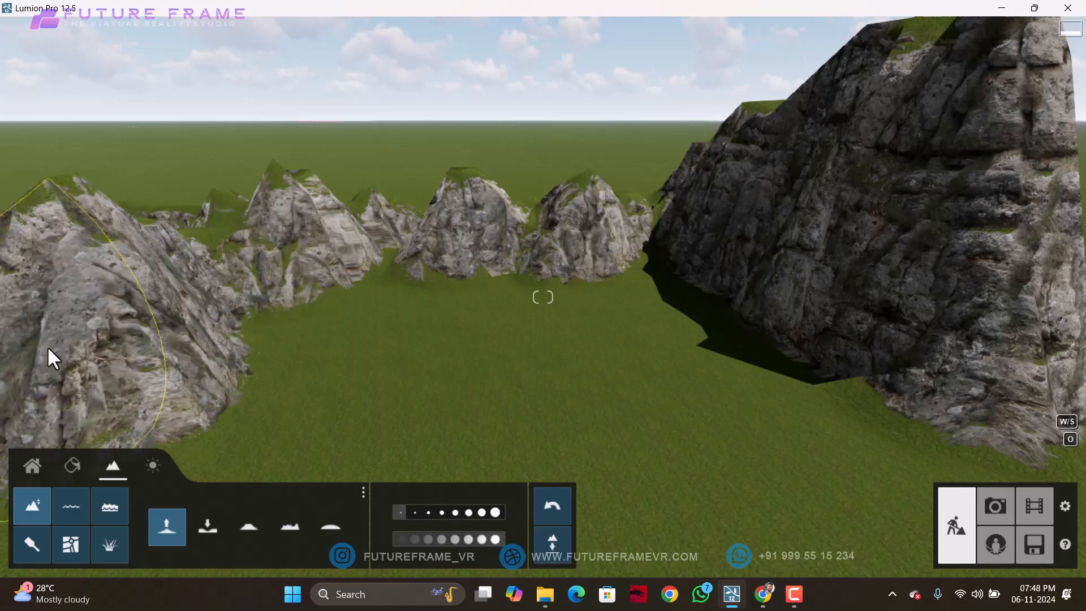
Step: Raise long curving rows of low, jagged ridges behind the central spire and along the open side of the valley
{"action": "mouse_move", "coordinate": [740, 346]}
{"action": "right_mouse_down"}
{"action": "mouse_move", "coordinate": [699, 350]}
{"action": "mouse_move", "coordinate": [784, 394]}
{"action": "right_mouse_up"}
{"action": "key", "text": "w"}
{"action": "key", "text": "s"}
{"action": "key", "text": "s"}
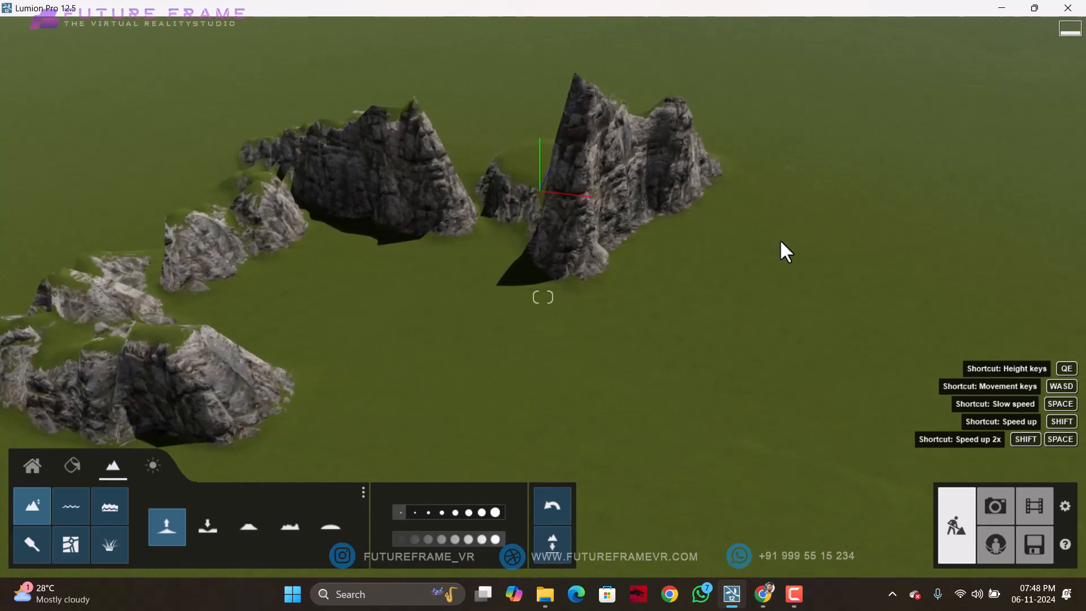
{"action": "mouse_move", "coordinate": [418, 99]}
{"action": "left_mouse_down"}
{"action": "mouse_move", "coordinate": [633, 85]}
{"action": "mouse_move", "coordinate": [735, 94]}
{"action": "left_mouse_up"}
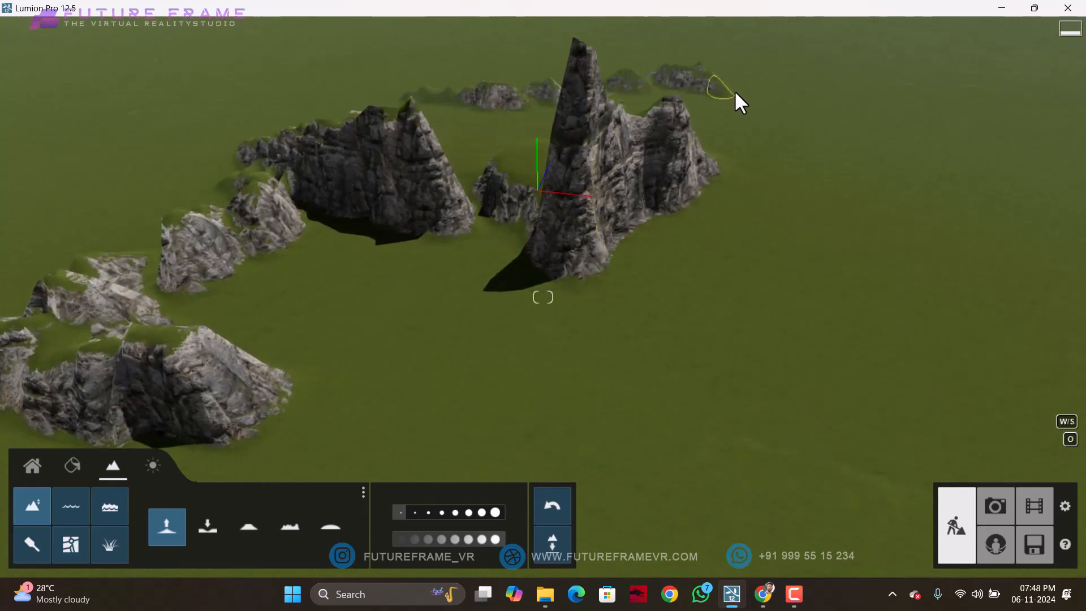
{"action": "mouse_move", "coordinate": [927, 216]}
{"action": "left_mouse_down"}
{"action": "mouse_move", "coordinate": [945, 382]}
{"action": "mouse_move", "coordinate": [938, 324]}
{"action": "mouse_move", "coordinate": [801, 161]}
{"action": "left_mouse_up"}
{"action": "mouse_move", "coordinate": [707, 122]}
{"action": "left_mouse_down"}
{"action": "mouse_move", "coordinate": [737, 181]}
{"action": "mouse_move", "coordinate": [817, 245]}
{"action": "mouse_move", "coordinate": [846, 325]}
{"action": "mouse_move", "coordinate": [864, 499]}
{"action": "mouse_move", "coordinate": [759, 273]}
{"action": "mouse_move", "coordinate": [814, 424]}
{"action": "left_mouse_up"}
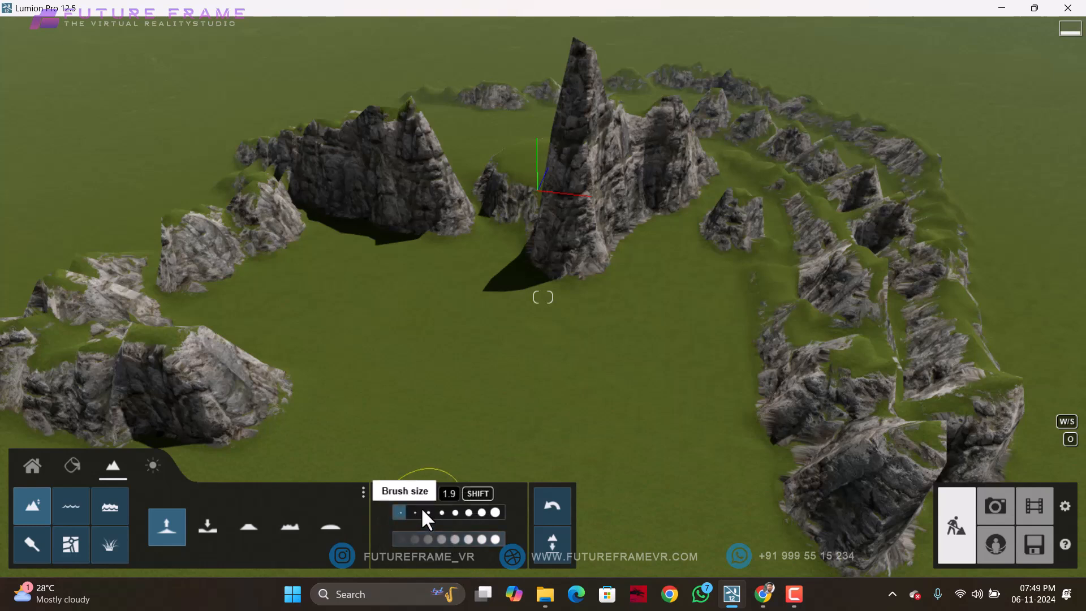
Step: Enlarge the raise brush and build broad rocky mountains around the outer edges and between the existing ridges
{"action": "left_click", "coordinate": [421, 507]}
{"action": "mouse_move", "coordinate": [83, 110]}
{"action": "left_mouse_down"}
{"action": "mouse_move", "coordinate": [302, 52]}
{"action": "mouse_move", "coordinate": [497, 45]}
{"action": "left_mouse_up"}
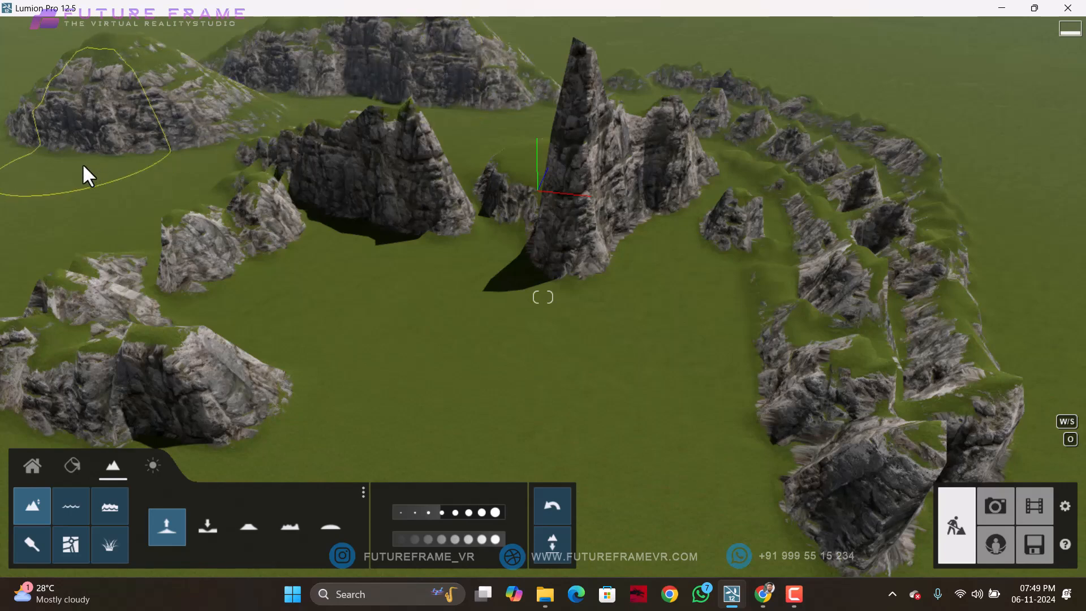
{"action": "mouse_move", "coordinate": [83, 163]}
{"action": "left_mouse_down"}
{"action": "mouse_move", "coordinate": [5, 236]}
{"action": "mouse_move", "coordinate": [214, 128]}
{"action": "left_mouse_up"}
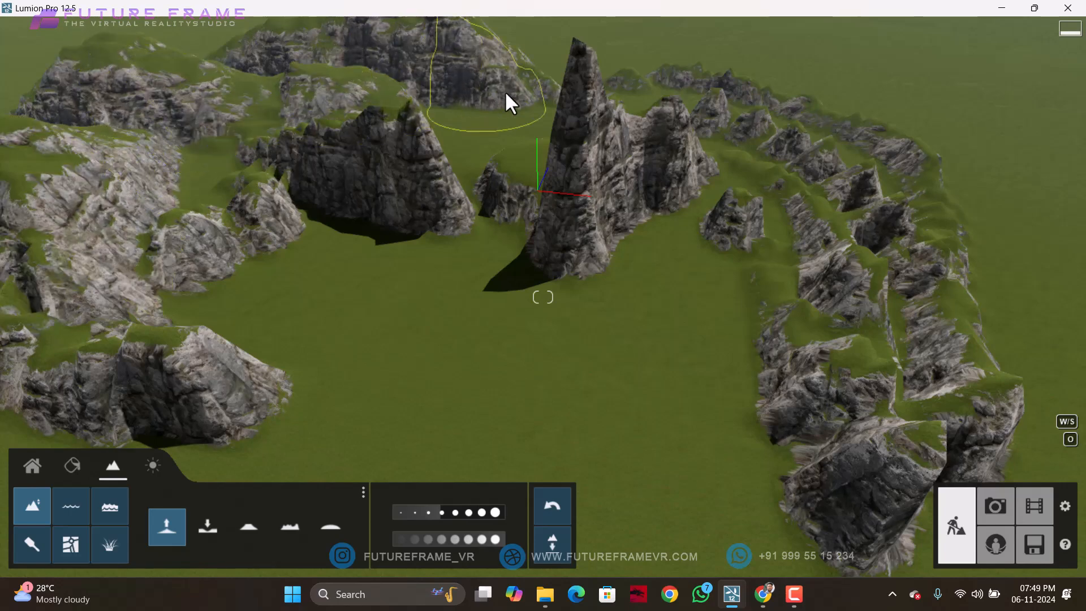
{"action": "right_click_drag", "start_coordinate": [505, 90], "coordinate": [228, 134]}
{"action": "mouse_move", "coordinate": [230, 137]}
{"action": "left_mouse_down"}
{"action": "mouse_move", "coordinate": [541, 129]}
{"action": "mouse_move", "coordinate": [640, 152]}
{"action": "mouse_move", "coordinate": [793, 213]}
{"action": "mouse_move", "coordinate": [911, 291]}
{"action": "left_mouse_up"}
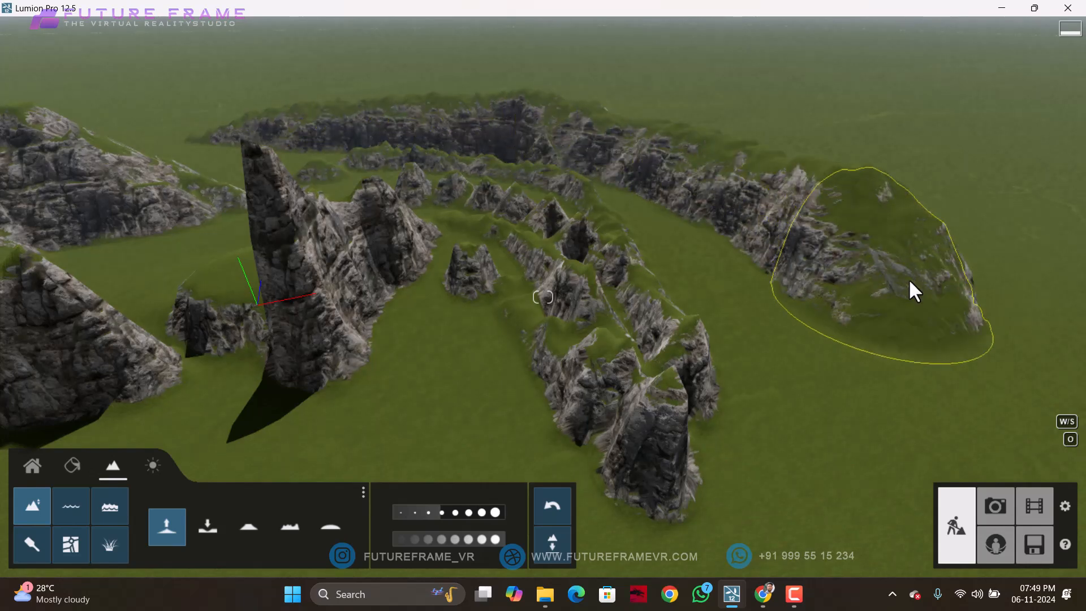
{"action": "mouse_move", "coordinate": [451, 516]}
{"action": "left_mouse_down"}
{"action": "mouse_move", "coordinate": [472, 514]}
{"action": "mouse_move", "coordinate": [434, 525]}
{"action": "left_mouse_up"}
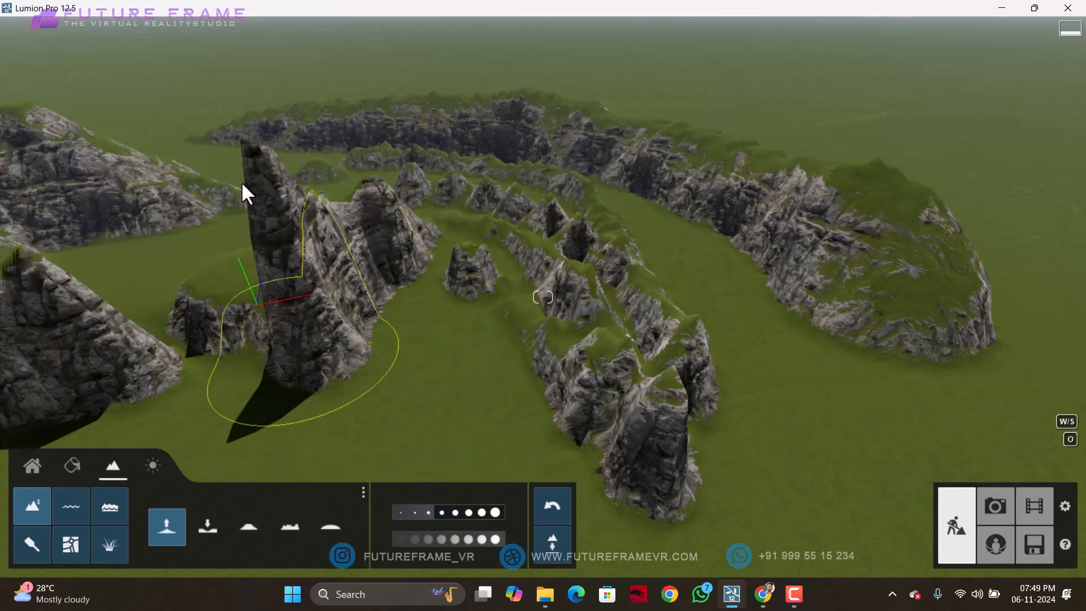
{"action": "left_click_drag", "start_coordinate": [134, 270], "coordinate": [108, 231]}
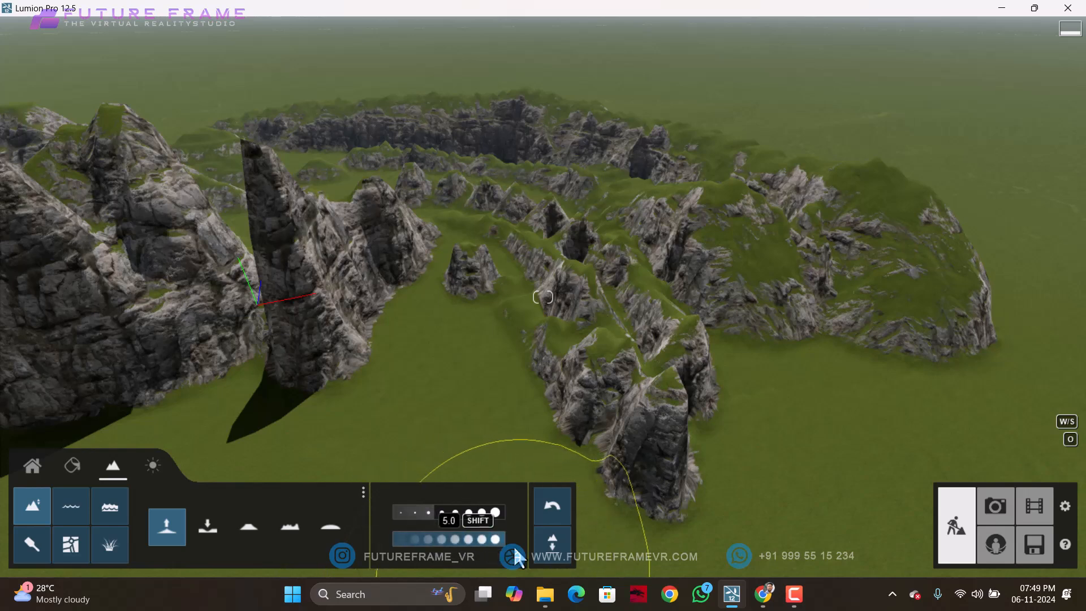
Step: Carve a deep pit into the ground at the central spire with the lower-terrain brush
{"action": "left_click", "coordinate": [207, 534]}
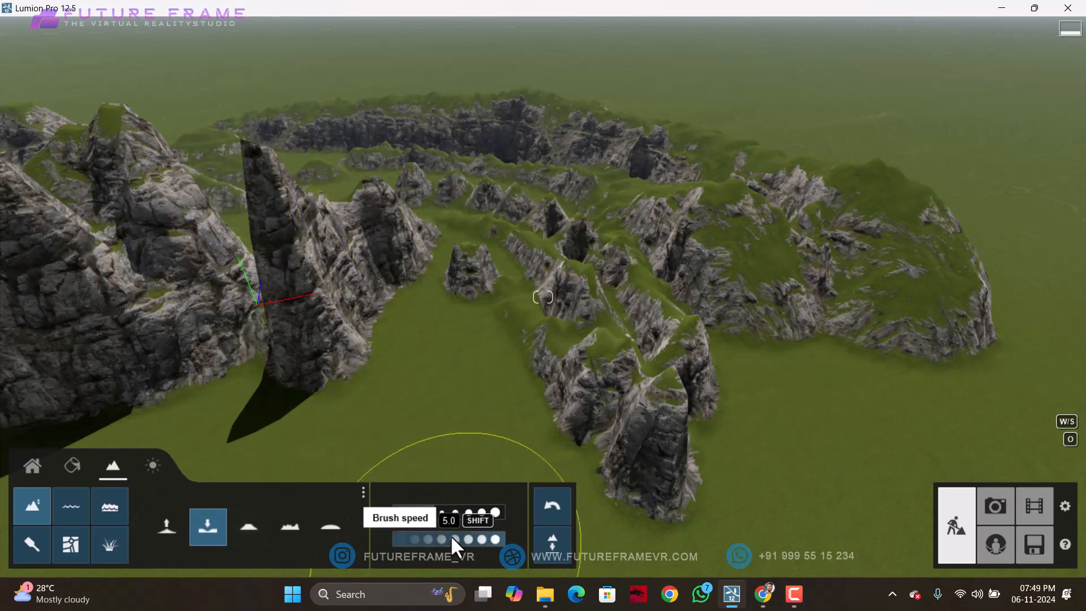
{"action": "left_click_drag", "start_coordinate": [280, 221], "coordinate": [327, 329]}
{"action": "mouse_move", "coordinate": [327, 329]}
{"action": "right_mouse_down"}
{"action": "mouse_move", "coordinate": [391, 319]}
{"action": "mouse_move", "coordinate": [594, 368]}
{"action": "mouse_move", "coordinate": [448, 306]}
{"action": "mouse_move", "coordinate": [476, 326]}
{"action": "mouse_move", "coordinate": [557, 234]}
{"action": "mouse_move", "coordinate": [536, 250]}
{"action": "right_mouse_up"}
{"action": "scroll", "coordinate": [536, 250], "scroll_direction": "down", "scroll_amount": 5}
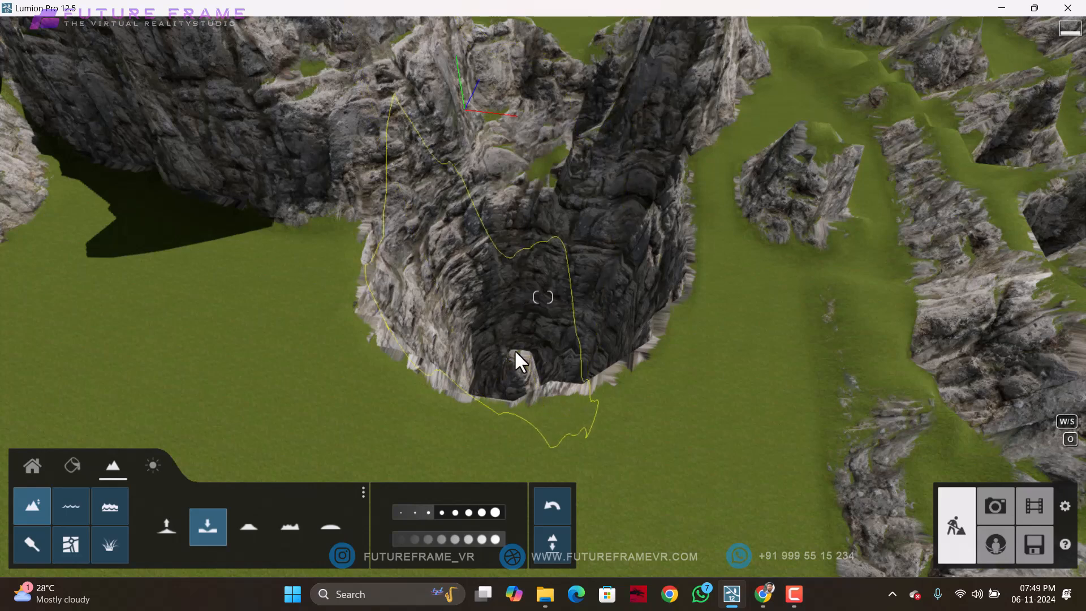
{"action": "mouse_move", "coordinate": [515, 352]}
{"action": "left_mouse_down"}
{"action": "mouse_move", "coordinate": [538, 388]}
{"action": "mouse_move", "coordinate": [521, 368]}
{"action": "mouse_move", "coordinate": [582, 359]}
{"action": "mouse_move", "coordinate": [506, 390]}
{"action": "mouse_move", "coordinate": [510, 363]}
{"action": "left_mouse_up"}
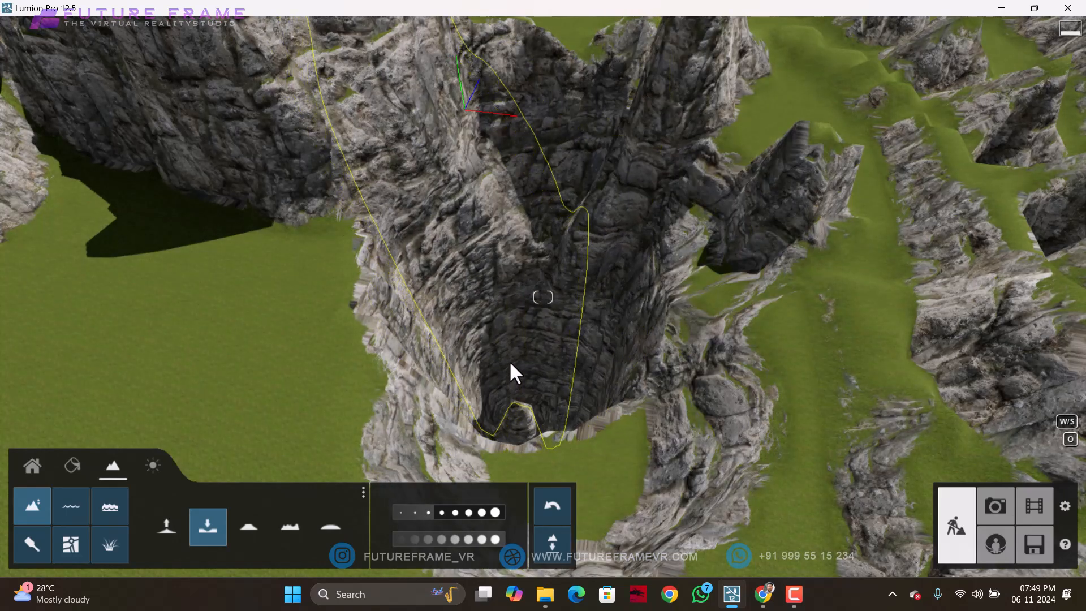
Step: Flatten the tall pointed peaks beside the pit into a wide grassy plateau with the flatten brush
{"action": "left_click", "coordinate": [244, 515]}
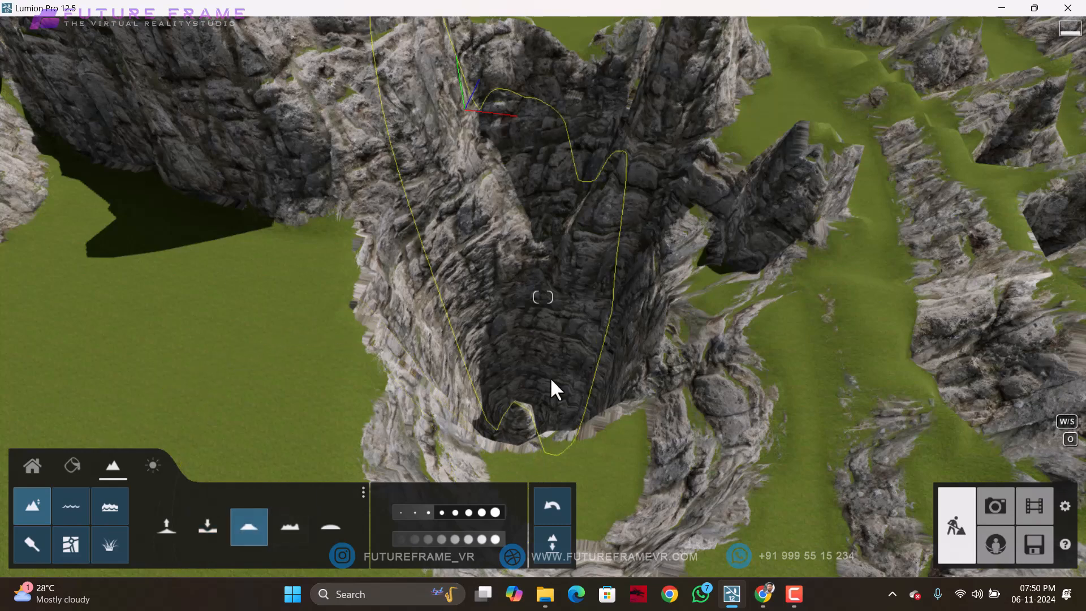
{"action": "right_click_drag", "start_coordinate": [552, 378], "coordinate": [476, 386]}
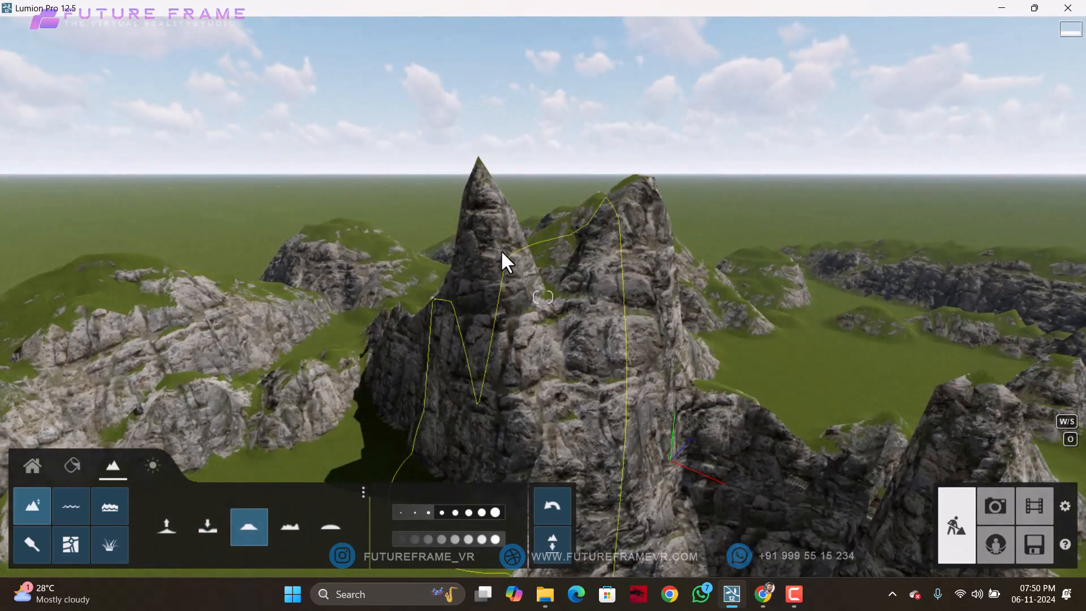
{"action": "mouse_move", "coordinate": [503, 260]}
{"action": "left_mouse_down"}
{"action": "mouse_move", "coordinate": [474, 265]}
{"action": "mouse_move", "coordinate": [564, 237]}
{"action": "mouse_move", "coordinate": [654, 254]}
{"action": "mouse_move", "coordinate": [490, 286]}
{"action": "left_mouse_up"}
{"action": "mouse_move", "coordinate": [490, 286]}
{"action": "right_mouse_down"}
{"action": "mouse_move", "coordinate": [490, 271]}
{"action": "mouse_move", "coordinate": [548, 347]}
{"action": "right_mouse_up"}
{"action": "key", "text": "w"}
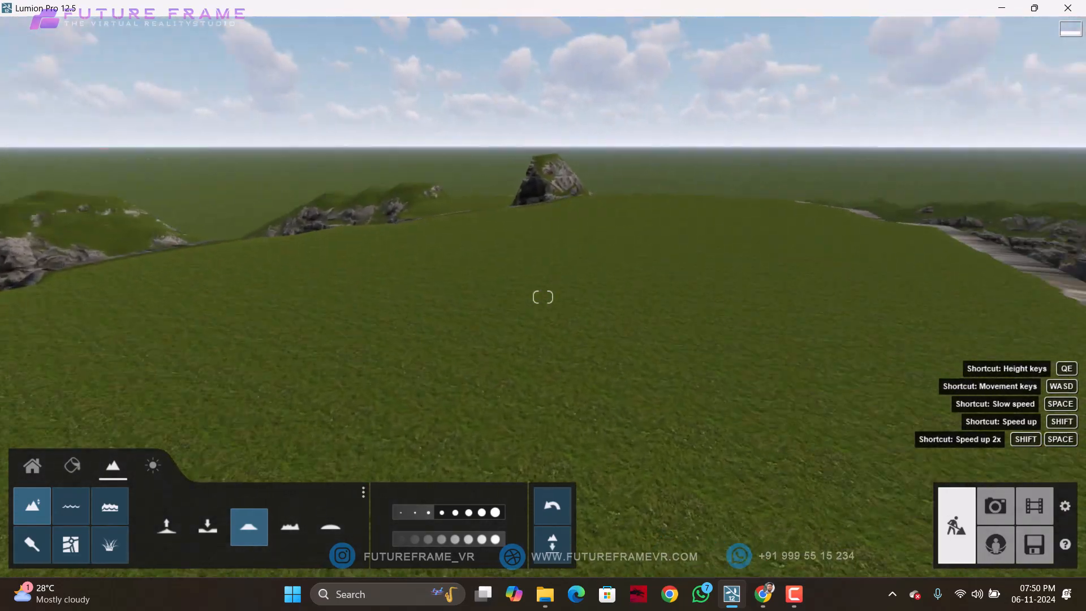
{"action": "key", "text": "s"}
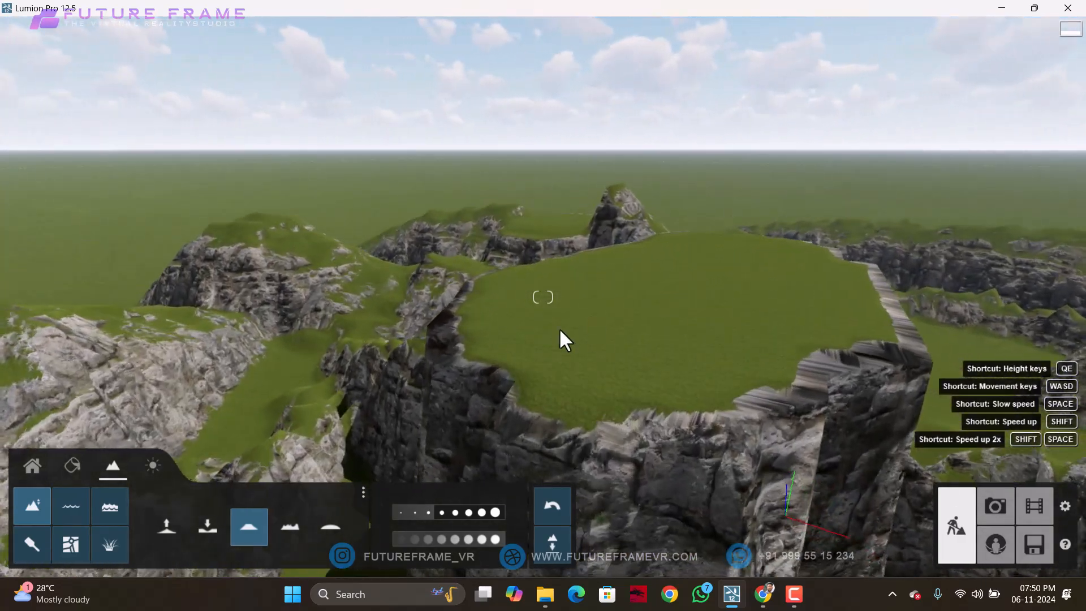
Step: Flatten the narrow rock pillar across the pit from the plateau into a smaller level platform
{"action": "right_click_drag", "start_coordinate": [79, 317], "coordinate": [294, 302]}
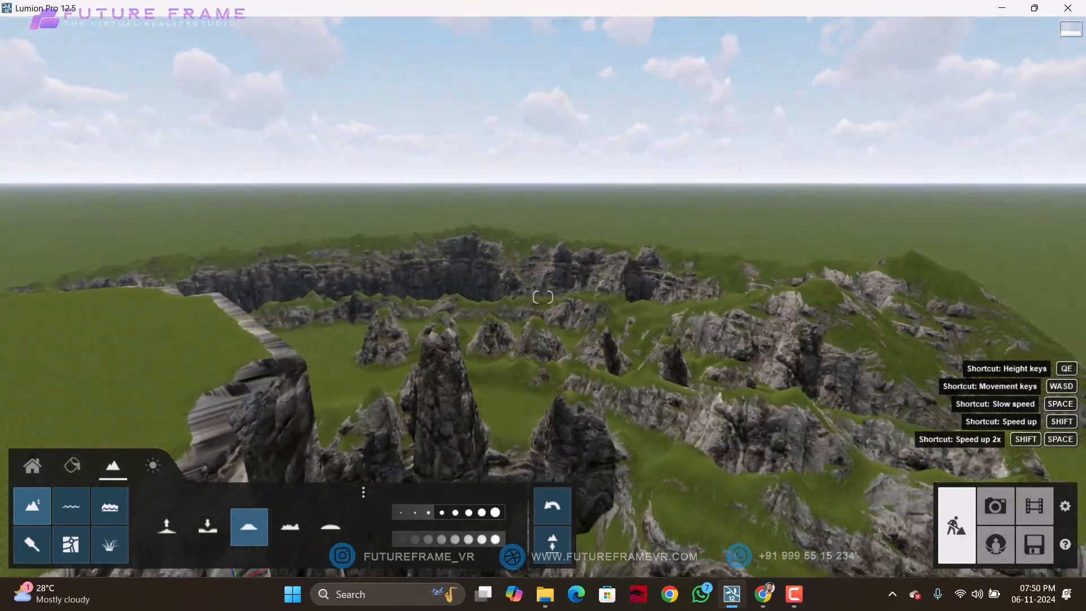
{"action": "key", "text": "w"}
{"action": "right_click_drag", "start_coordinate": [390, 297], "coordinate": [430, 358]}
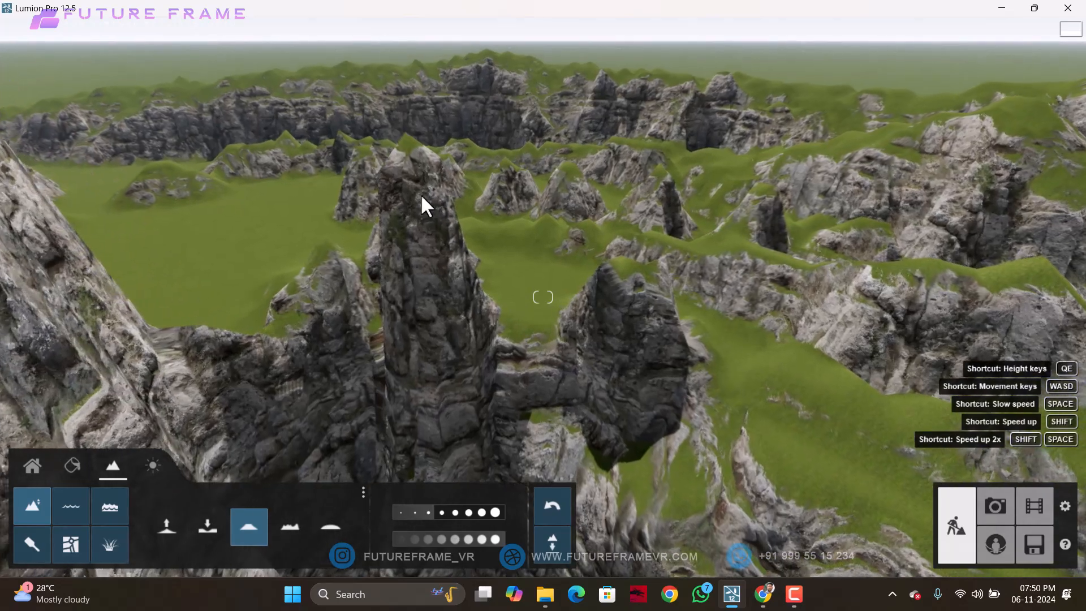
{"action": "left_click_drag", "start_coordinate": [420, 185], "coordinate": [442, 212]}
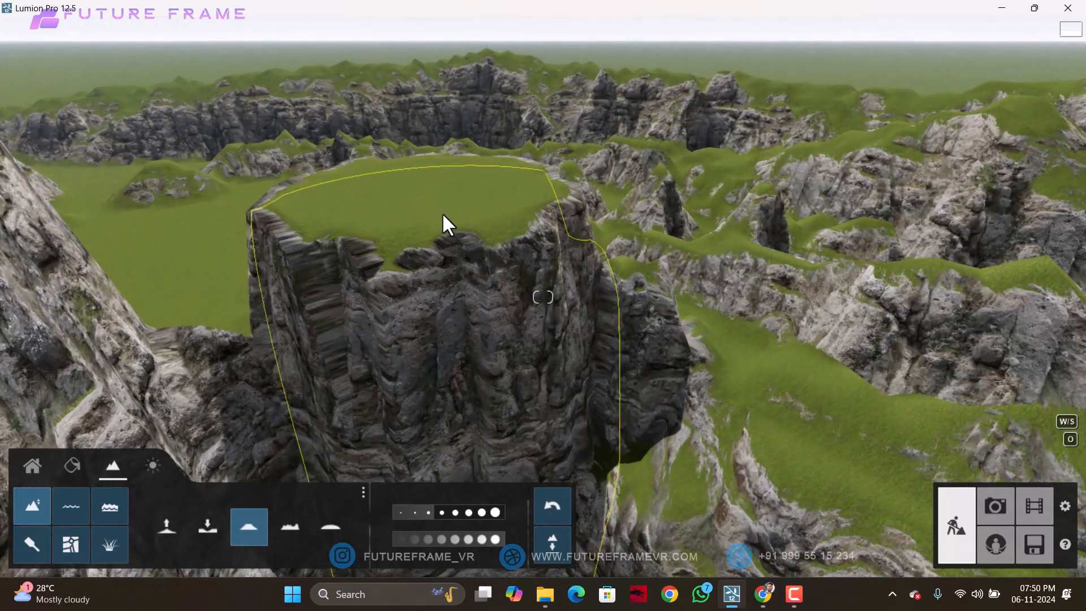
{"action": "key", "text": "s"}
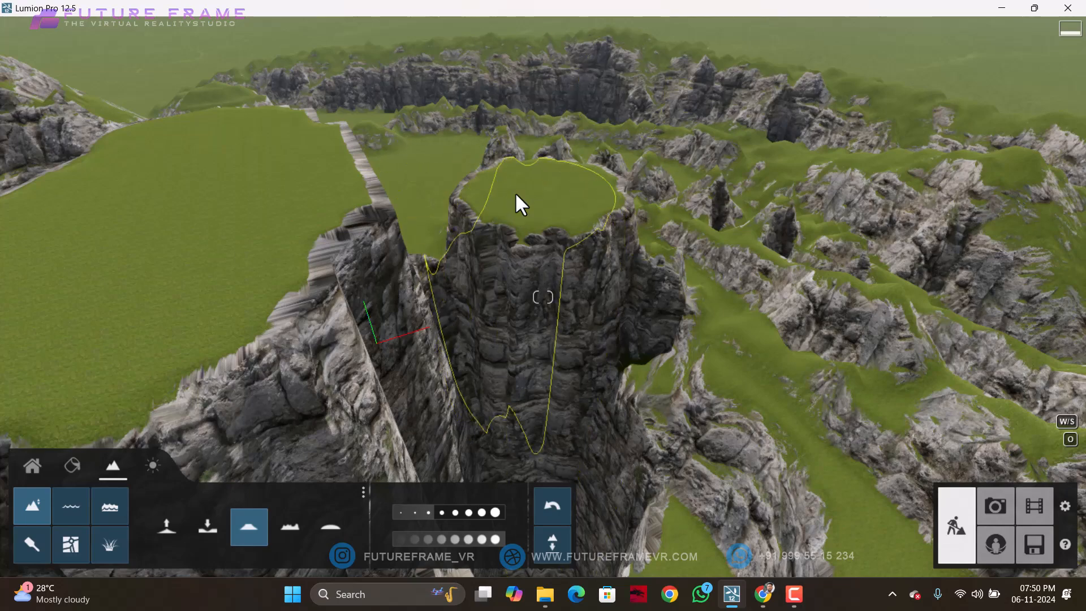
{"action": "key", "text": "s"}
{"action": "right_click_drag", "start_coordinate": [514, 192], "coordinate": [531, 195]}
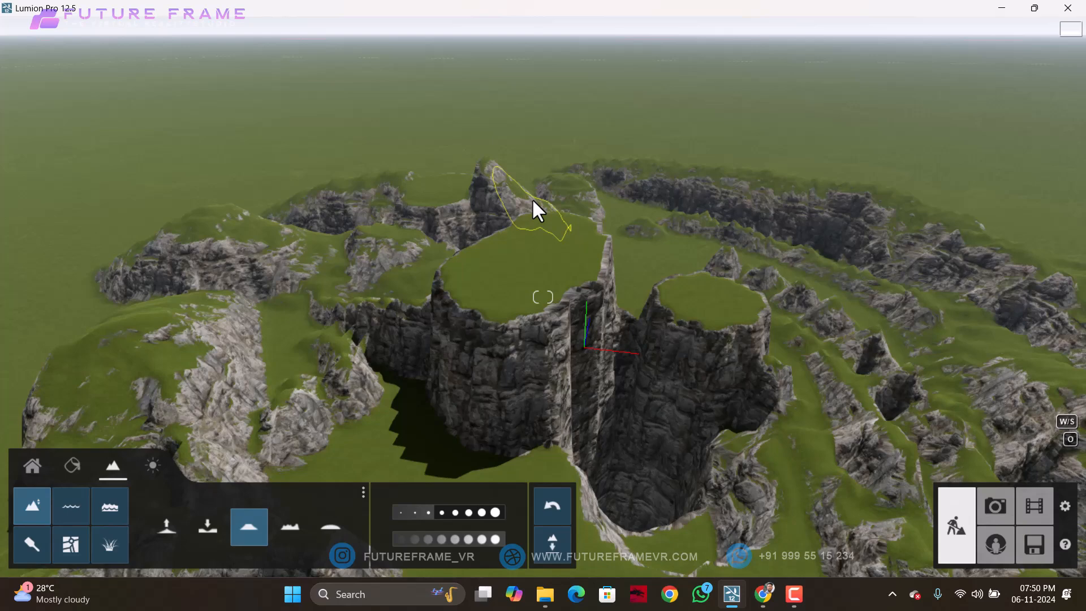
Step: Roughen the grassy plateau, the smaller platform and the ground beside the pit into jagged spires with the jitter brush
{"action": "right_click_drag", "start_coordinate": [532, 198], "coordinate": [532, 207]}
{"action": "left_click", "coordinate": [291, 521]}
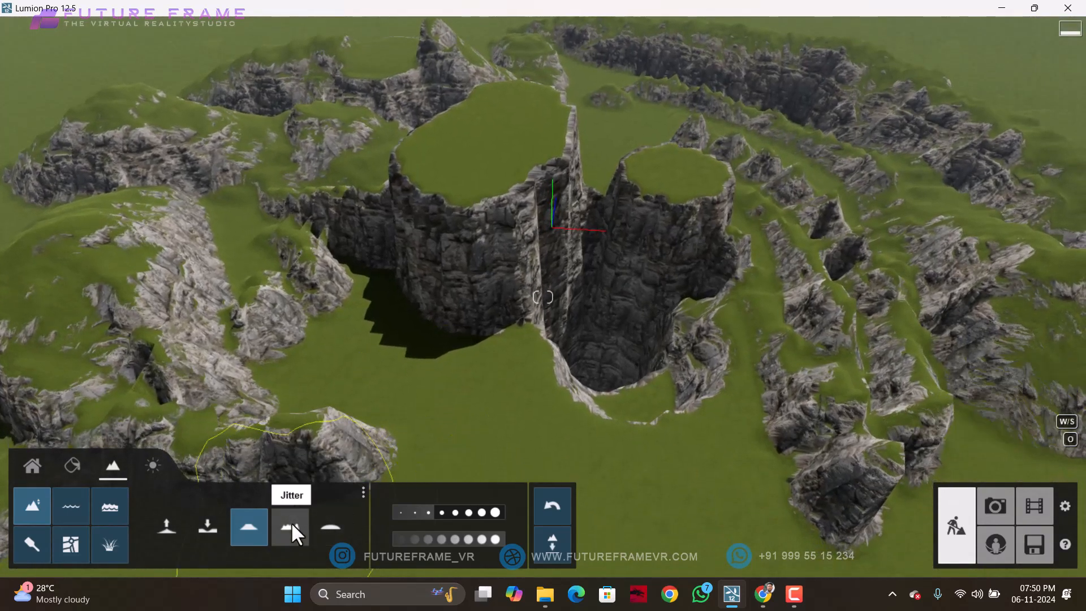
{"action": "left_click", "coordinate": [291, 521]}
{"action": "mouse_move", "coordinate": [480, 164]}
{"action": "left_mouse_down"}
{"action": "mouse_move", "coordinate": [475, 132]}
{"action": "mouse_move", "coordinate": [427, 204]}
{"action": "mouse_move", "coordinate": [440, 176]}
{"action": "left_mouse_up"}
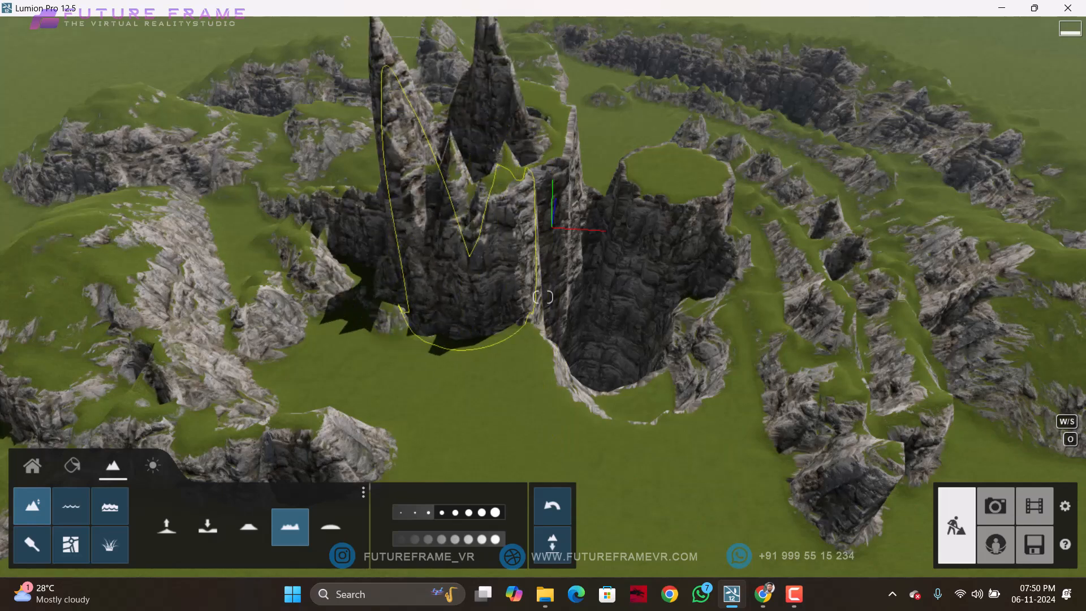
{"action": "right_click_drag", "start_coordinate": [463, 179], "coordinate": [468, 113]}
{"action": "mouse_move", "coordinate": [645, 323]}
{"action": "left_mouse_down"}
{"action": "mouse_move", "coordinate": [650, 331]}
{"action": "mouse_move", "coordinate": [613, 317]}
{"action": "mouse_move", "coordinate": [455, 368]}
{"action": "mouse_move", "coordinate": [493, 356]}
{"action": "left_mouse_up"}
{"action": "mouse_move", "coordinate": [436, 327]}
{"action": "right_mouse_down"}
{"action": "mouse_move", "coordinate": [457, 266]}
{"action": "mouse_move", "coordinate": [633, 365]}
{"action": "right_mouse_up"}
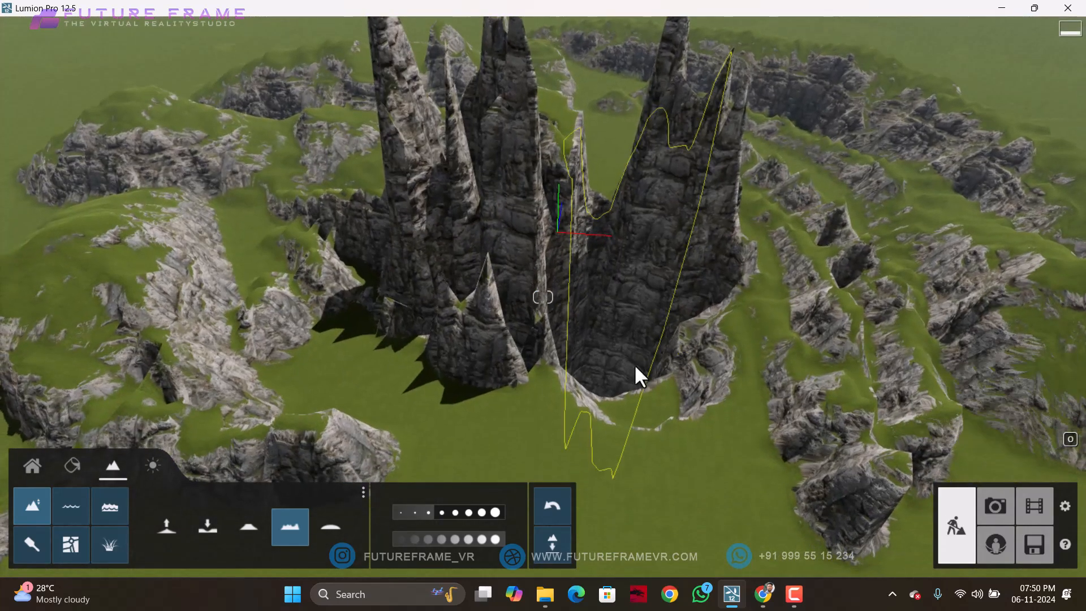
Step: Raise a massive rock column from the ground beside the jagged spires with the raise-terrain brush
{"action": "left_click", "coordinate": [177, 533]}
{"action": "mouse_move", "coordinate": [289, 364]}
{"action": "left_mouse_down"}
{"action": "mouse_move", "coordinate": [193, 240]}
{"action": "mouse_move", "coordinate": [405, 318]}
{"action": "left_mouse_up"}
{"action": "left_click", "coordinate": [207, 527]}
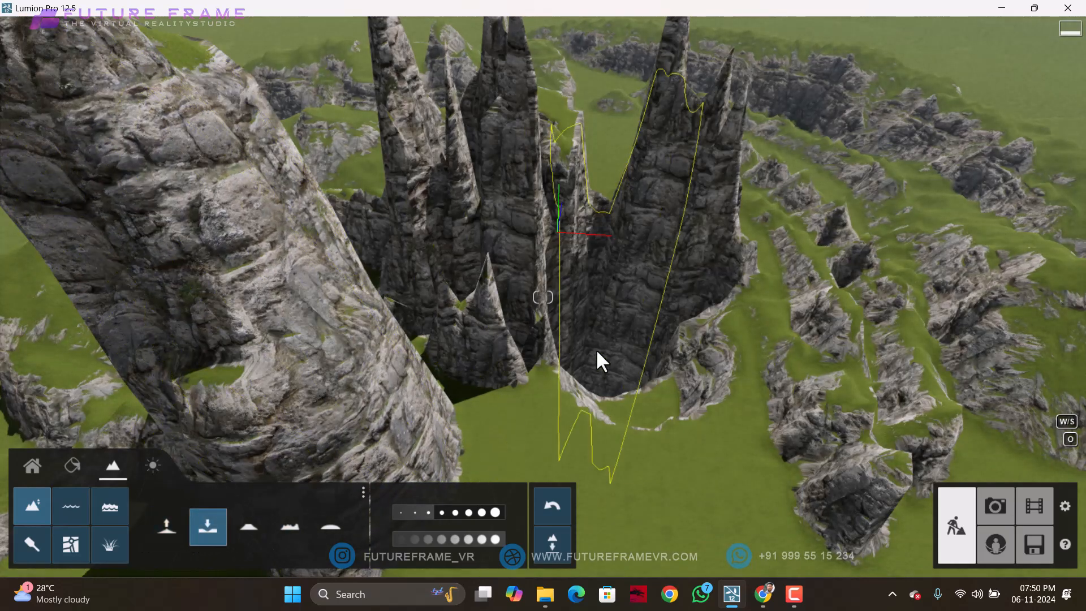
Step: Level the summit of the massive rock column into a broad grassy top with the flatten brush
{"action": "left_click", "coordinate": [249, 526]}
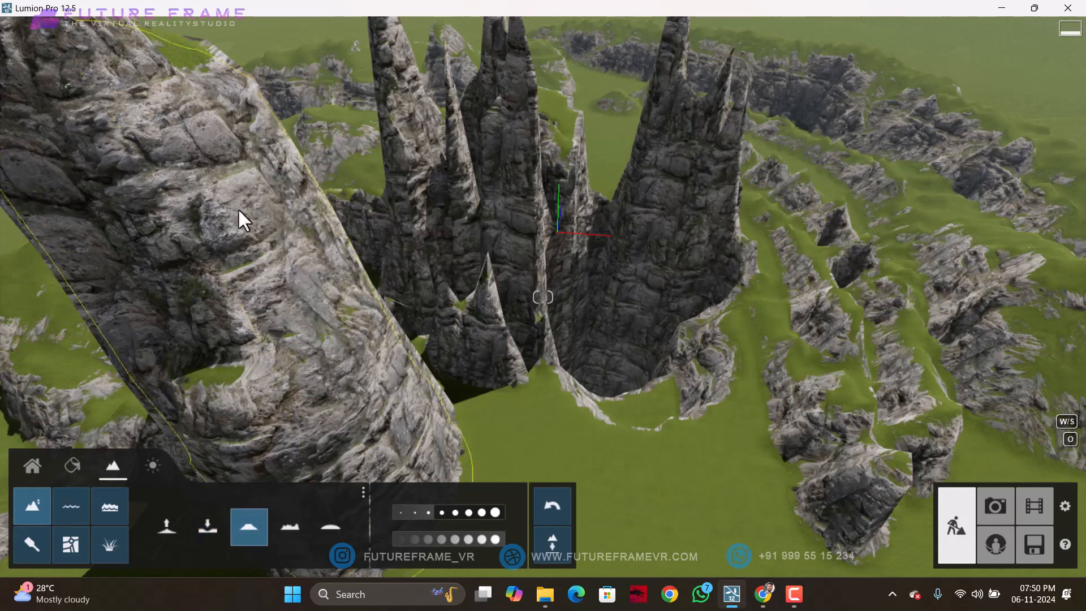
{"action": "left_click_drag", "start_coordinate": [201, 169], "coordinate": [236, 199]}
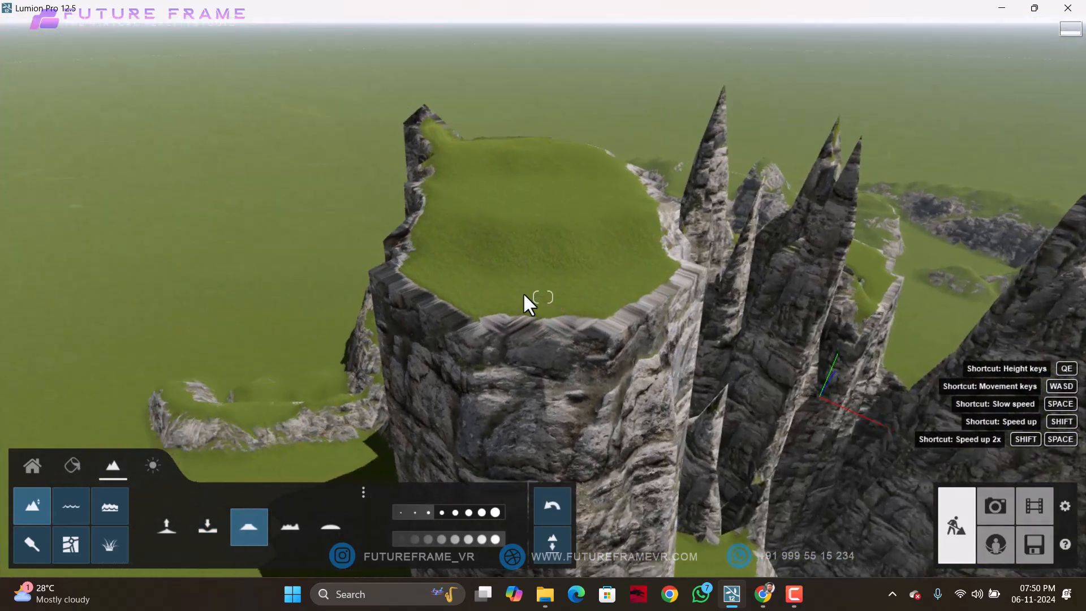
{"action": "right_click_drag", "start_coordinate": [522, 294], "coordinate": [531, 228]}
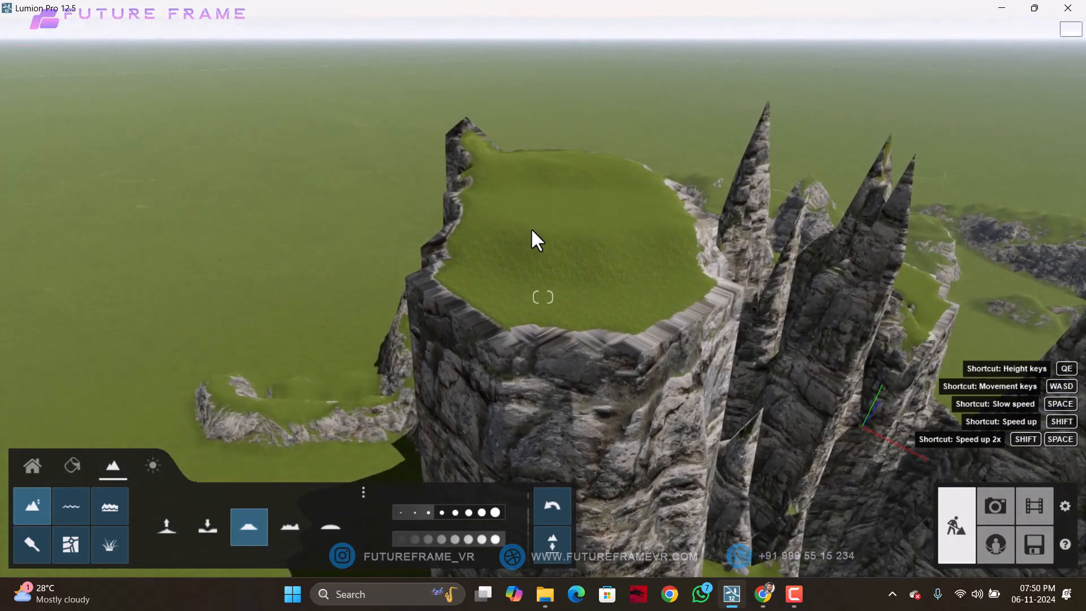
{"action": "scroll", "coordinate": [499, 161], "scroll_direction": "down", "scroll_amount": 3}
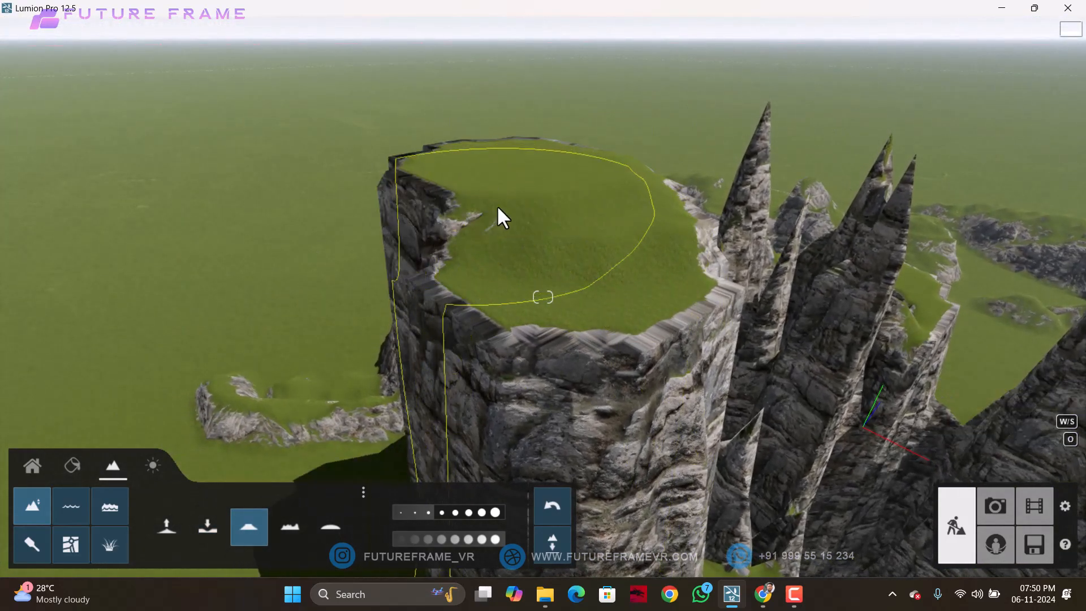
Step: Break up the column's flat summit into an uneven rock tower with the jitter brush
{"action": "left_click", "coordinate": [291, 526]}
{"action": "mouse_move", "coordinate": [618, 249]}
{"action": "left_mouse_down"}
{"action": "mouse_move", "coordinate": [515, 191]}
{"action": "mouse_move", "coordinate": [496, 237]}
{"action": "mouse_move", "coordinate": [491, 324]}
{"action": "mouse_move", "coordinate": [639, 281]}
{"action": "left_mouse_up"}
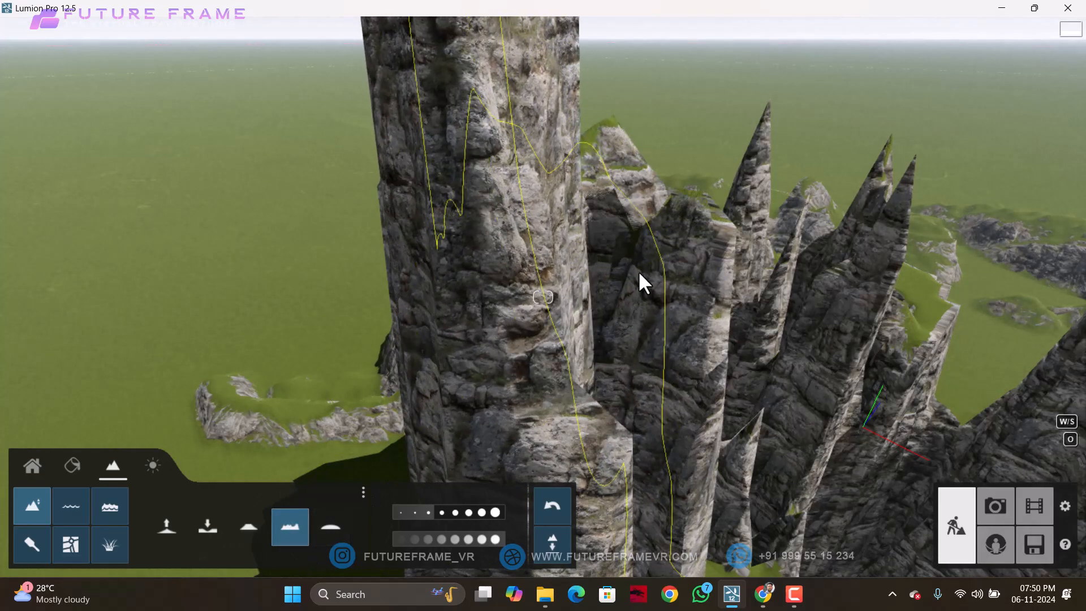
{"action": "mouse_move", "coordinate": [640, 281]}
{"action": "right_mouse_down"}
{"action": "mouse_move", "coordinate": [639, 186]}
{"action": "mouse_move", "coordinate": [669, 208]}
{"action": "right_mouse_up"}
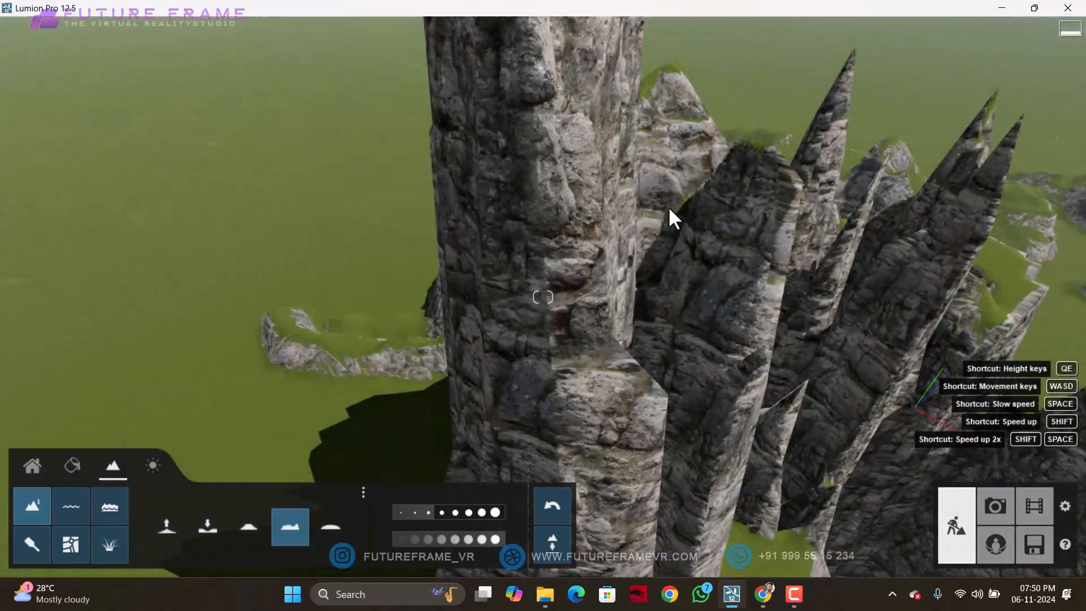
{"action": "key", "text": "w"}
{"action": "key", "text": "s"}
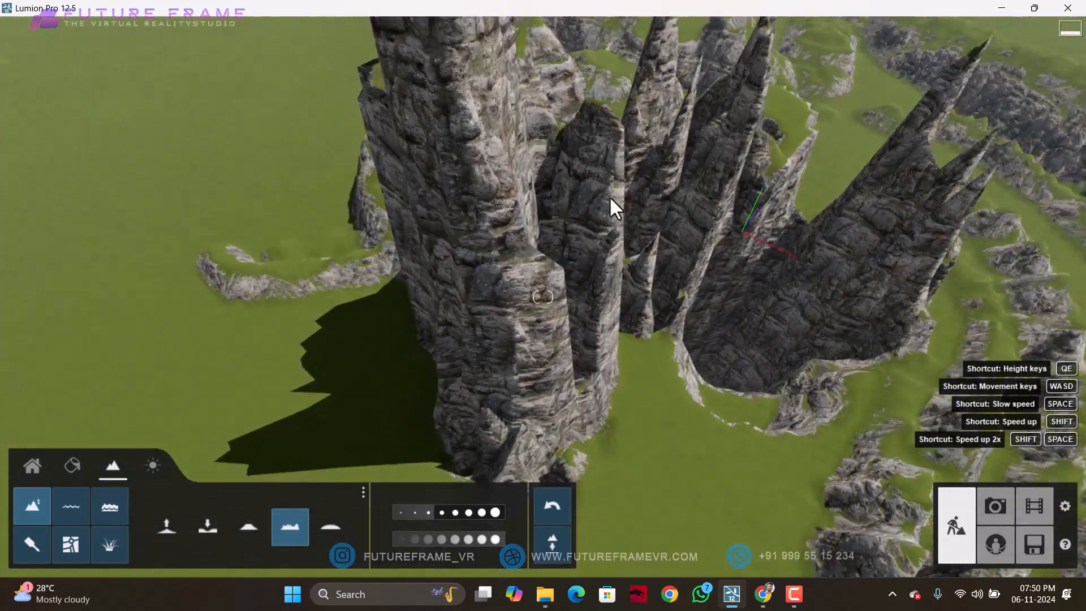
Step: Smooth the rock tower, the spires and the steep pit area into softer, rounded hills with the smooth brush
{"action": "left_click", "coordinate": [345, 518]}
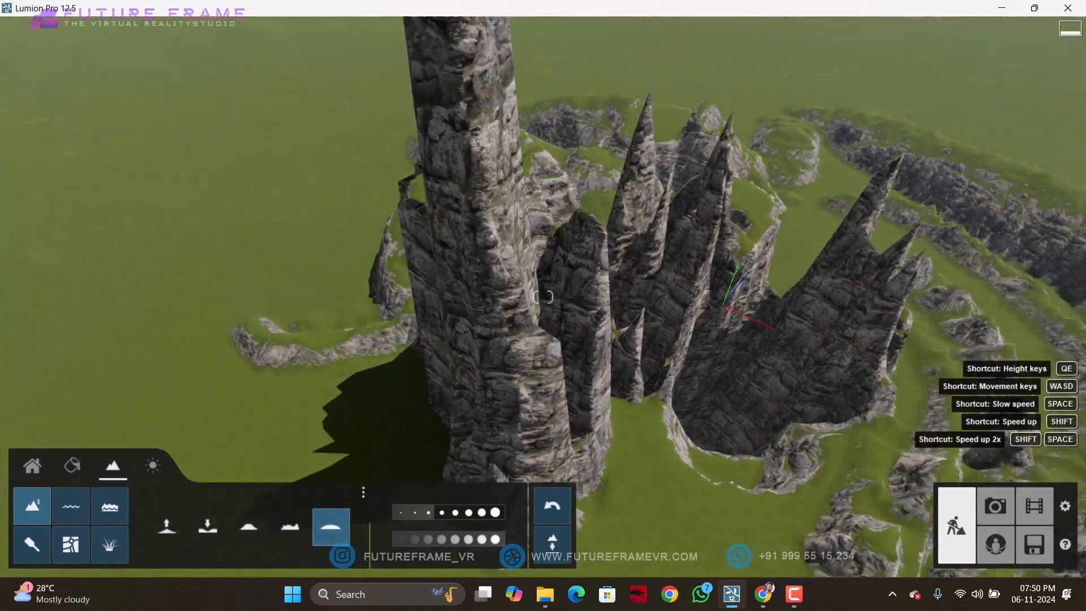
{"action": "right_click_drag", "start_coordinate": [345, 518], "coordinate": [496, 198]}
{"action": "mouse_move", "coordinate": [464, 291]}
{"action": "left_mouse_down"}
{"action": "mouse_move", "coordinate": [473, 407]}
{"action": "mouse_move", "coordinate": [528, 308]}
{"action": "mouse_move", "coordinate": [553, 289]}
{"action": "mouse_move", "coordinate": [643, 288]}
{"action": "mouse_move", "coordinate": [622, 325]}
{"action": "mouse_move", "coordinate": [625, 362]}
{"action": "mouse_move", "coordinate": [676, 350]}
{"action": "mouse_move", "coordinate": [663, 340]}
{"action": "mouse_move", "coordinate": [737, 356]}
{"action": "mouse_move", "coordinate": [869, 430]}
{"action": "mouse_move", "coordinate": [789, 458]}
{"action": "mouse_move", "coordinate": [682, 526]}
{"action": "mouse_move", "coordinate": [762, 555]}
{"action": "mouse_move", "coordinate": [675, 391]}
{"action": "mouse_move", "coordinate": [849, 501]}
{"action": "left_mouse_up"}
{"action": "mouse_move", "coordinate": [848, 502]}
{"action": "right_mouse_down"}
{"action": "mouse_move", "coordinate": [732, 427]}
{"action": "mouse_move", "coordinate": [613, 300]}
{"action": "mouse_move", "coordinate": [553, 314]}
{"action": "right_mouse_up"}
{"action": "mouse_move", "coordinate": [514, 296]}
{"action": "left_mouse_down"}
{"action": "mouse_move", "coordinate": [552, 324]}
{"action": "mouse_move", "coordinate": [549, 283]}
{"action": "mouse_move", "coordinate": [575, 311]}
{"action": "mouse_move", "coordinate": [507, 290]}
{"action": "mouse_move", "coordinate": [579, 283]}
{"action": "mouse_move", "coordinate": [529, 313]}
{"action": "left_mouse_up"}
{"action": "mouse_move", "coordinate": [567, 255]}
{"action": "left_mouse_down"}
{"action": "mouse_move", "coordinate": [509, 300]}
{"action": "mouse_move", "coordinate": [545, 247]}
{"action": "mouse_move", "coordinate": [480, 254]}
{"action": "left_mouse_up"}
{"action": "mouse_move", "coordinate": [218, 251]}
{"action": "left_mouse_down"}
{"action": "mouse_move", "coordinate": [215, 354]}
{"action": "mouse_move", "coordinate": [330, 236]}
{"action": "left_mouse_up"}
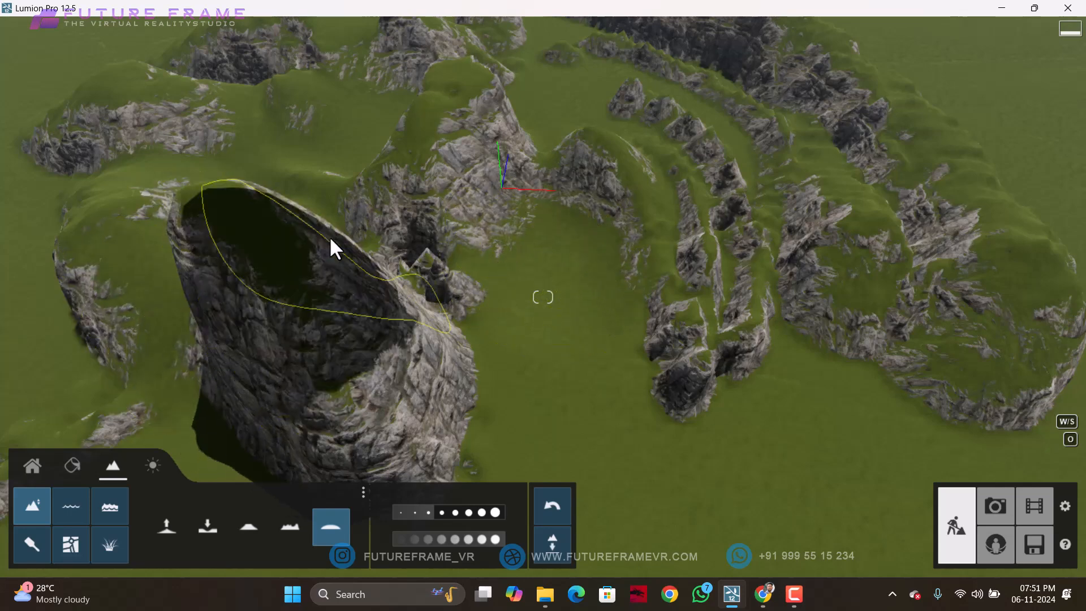
{"action": "right_click_drag", "start_coordinate": [329, 235], "coordinate": [332, 249]}
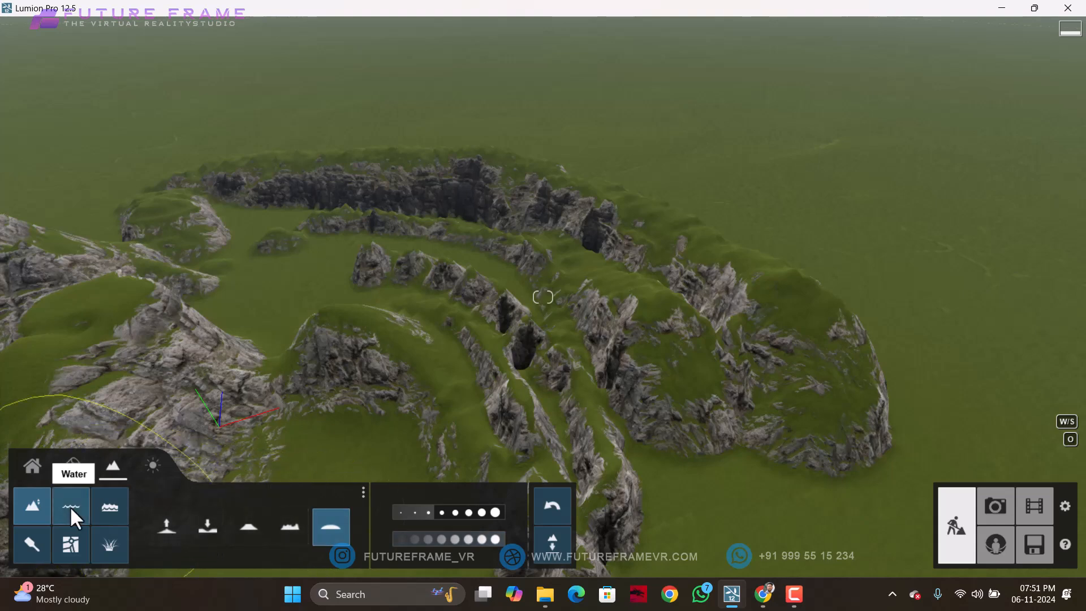
Step: Dig a deep crater into the grassy ground between the smoothed hills with the lower-terrain brush
{"action": "right_click_drag", "start_coordinate": [538, 394], "coordinate": [570, 389]}
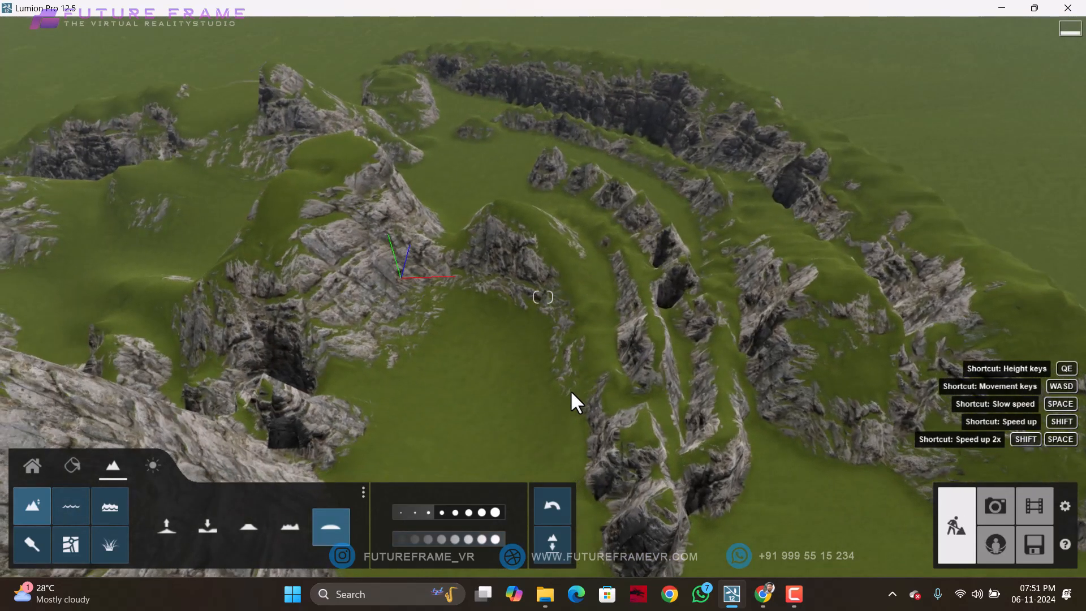
{"action": "left_click", "coordinate": [214, 529]}
{"action": "mouse_move", "coordinate": [475, 354]}
{"action": "left_mouse_down"}
{"action": "mouse_move", "coordinate": [383, 376]}
{"action": "mouse_move", "coordinate": [469, 478]}
{"action": "mouse_move", "coordinate": [535, 359]}
{"action": "mouse_move", "coordinate": [405, 364]}
{"action": "mouse_move", "coordinate": [449, 494]}
{"action": "mouse_move", "coordinate": [514, 362]}
{"action": "left_mouse_up"}
{"action": "right_click_drag", "start_coordinate": [515, 364], "coordinate": [514, 351]}
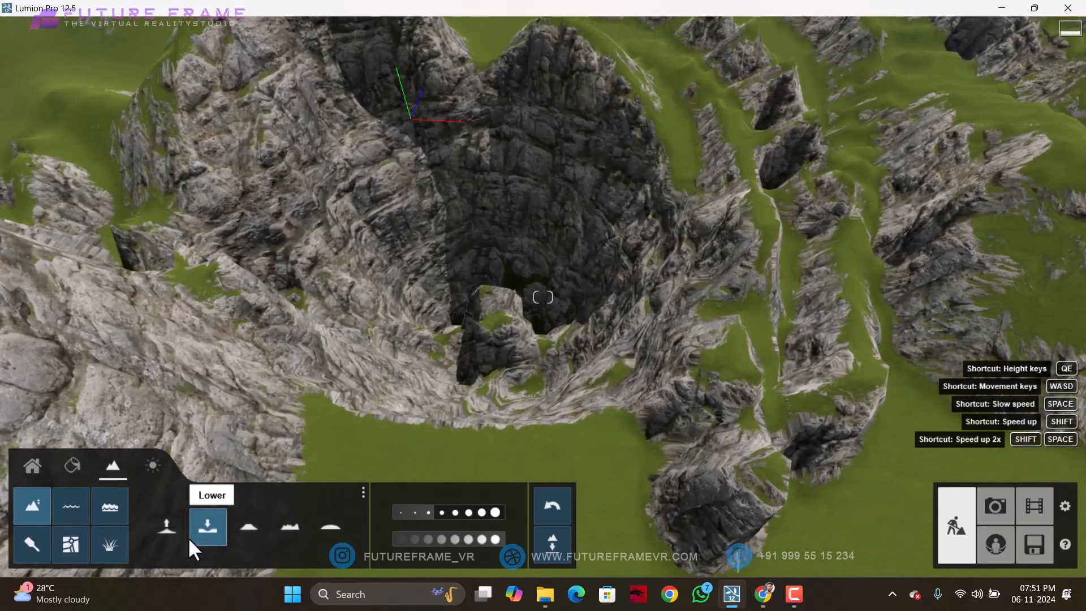
Step: Place a rectangular water plane across the crater
{"action": "left_click", "coordinate": [80, 518]}
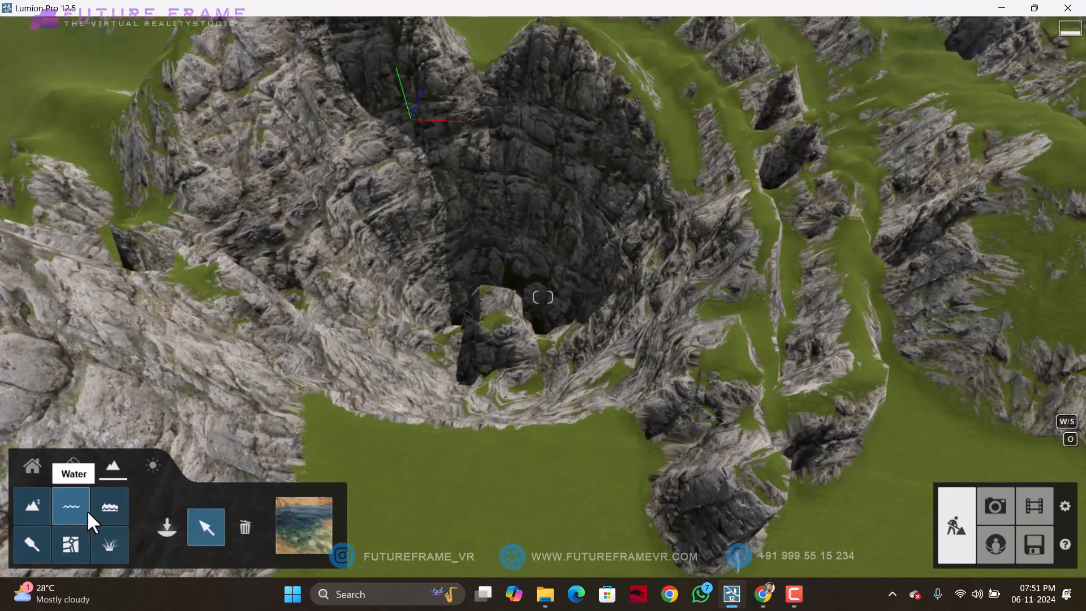
{"action": "left_click", "coordinate": [164, 522]}
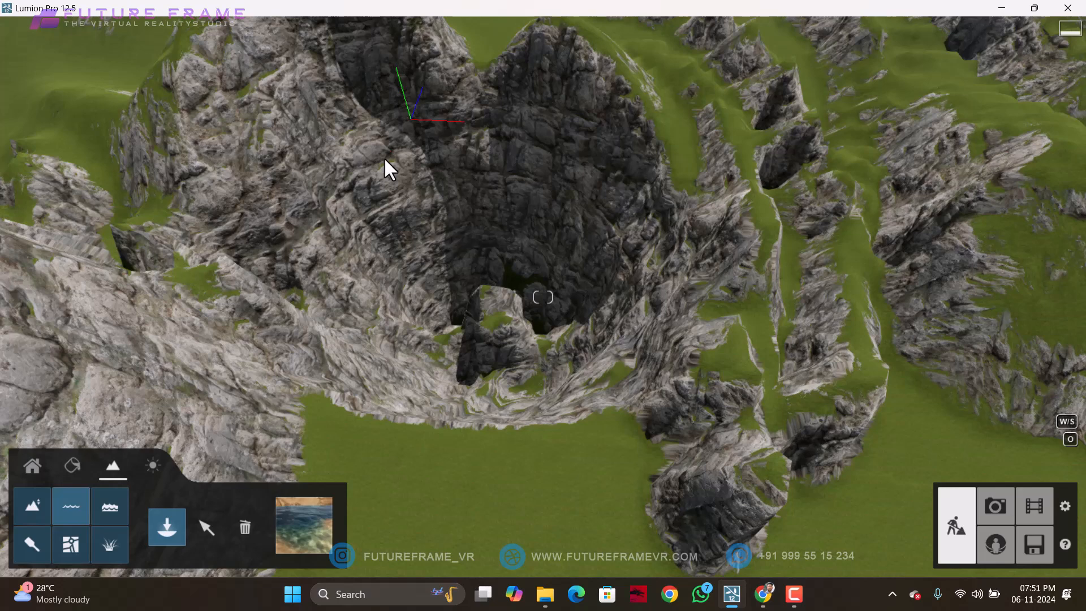
{"action": "left_click_drag", "start_coordinate": [385, 158], "coordinate": [697, 470]}
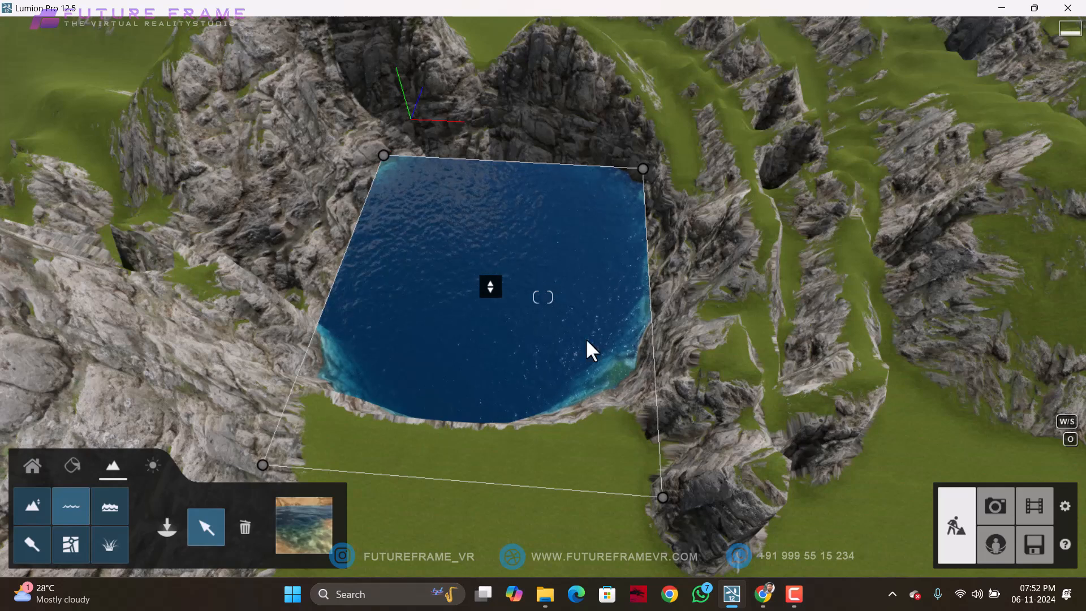
Step: Adjust the water plane's corners to cover the crater from rim to rim and lower the water level inside it
{"action": "left_click_drag", "start_coordinate": [386, 155], "coordinate": [409, 156]}
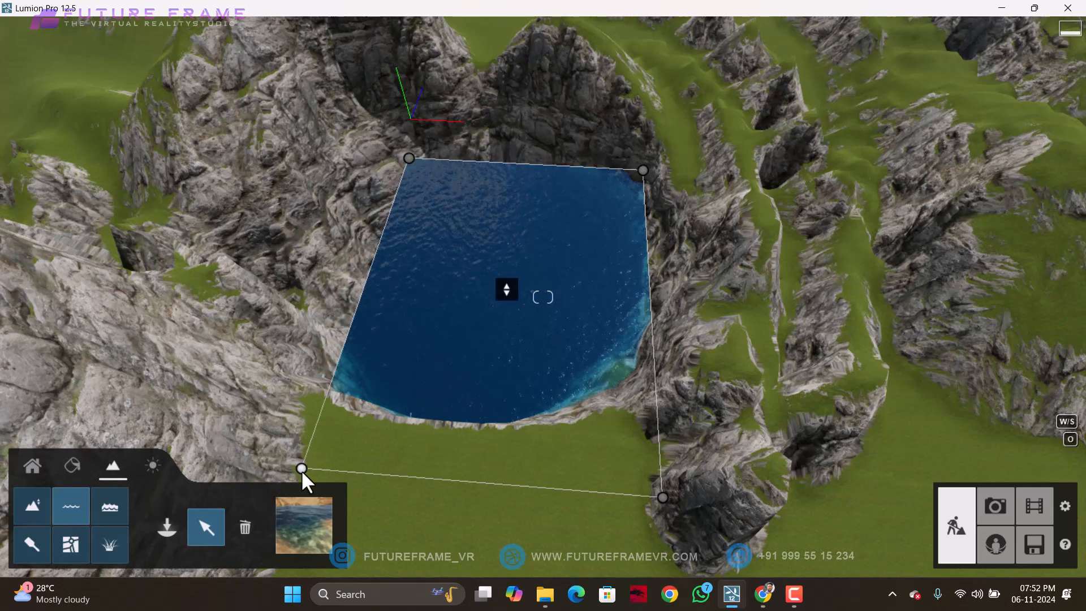
{"action": "left_click_drag", "start_coordinate": [301, 468], "coordinate": [321, 391]}
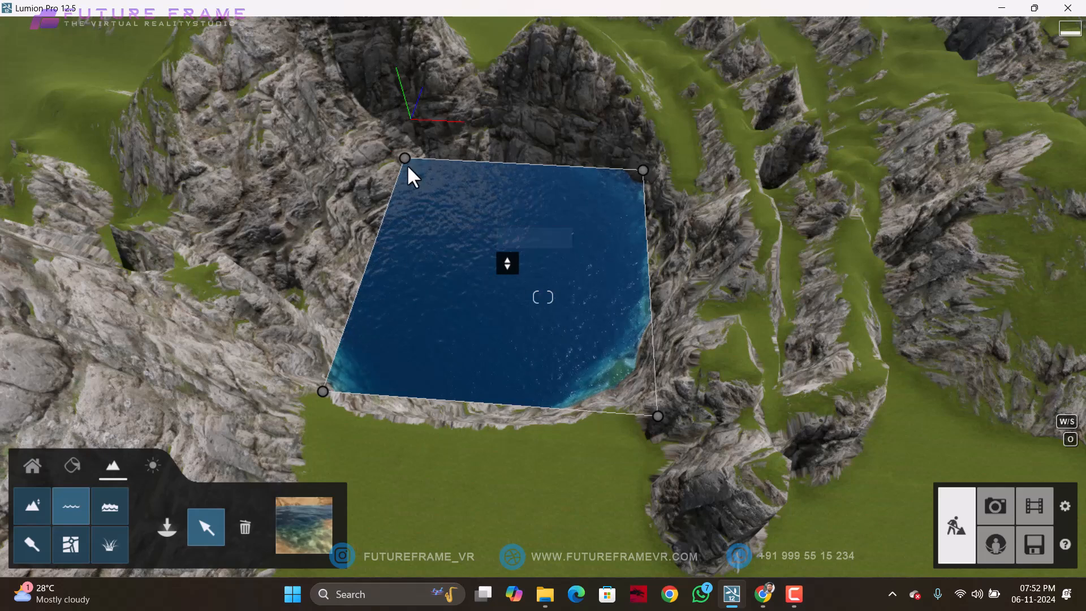
{"action": "left_click_drag", "start_coordinate": [406, 164], "coordinate": [339, 109]}
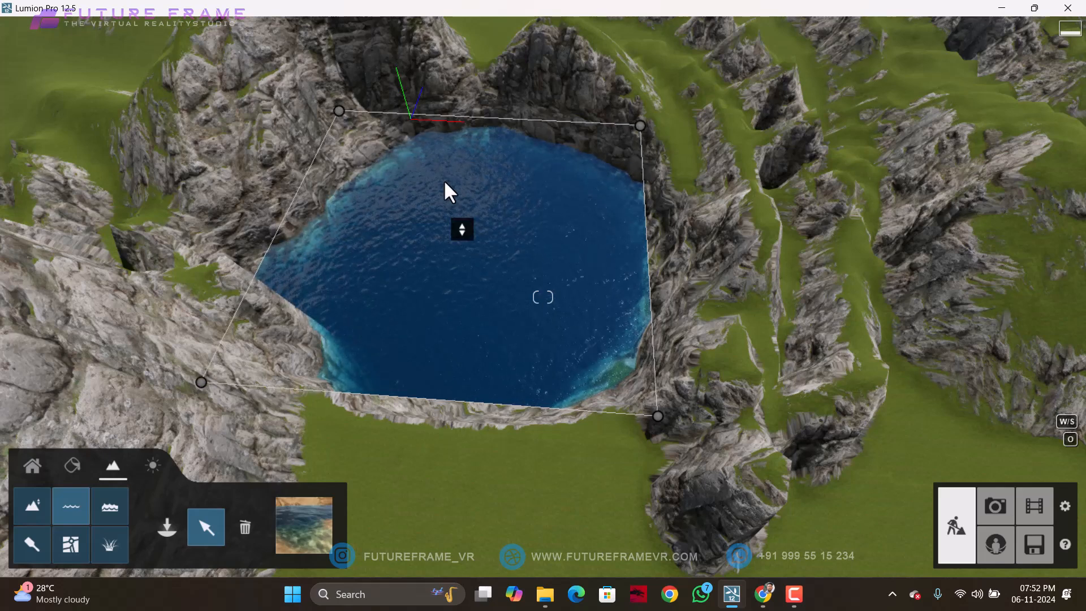
{"action": "left_click_drag", "start_coordinate": [658, 415], "coordinate": [700, 491]}
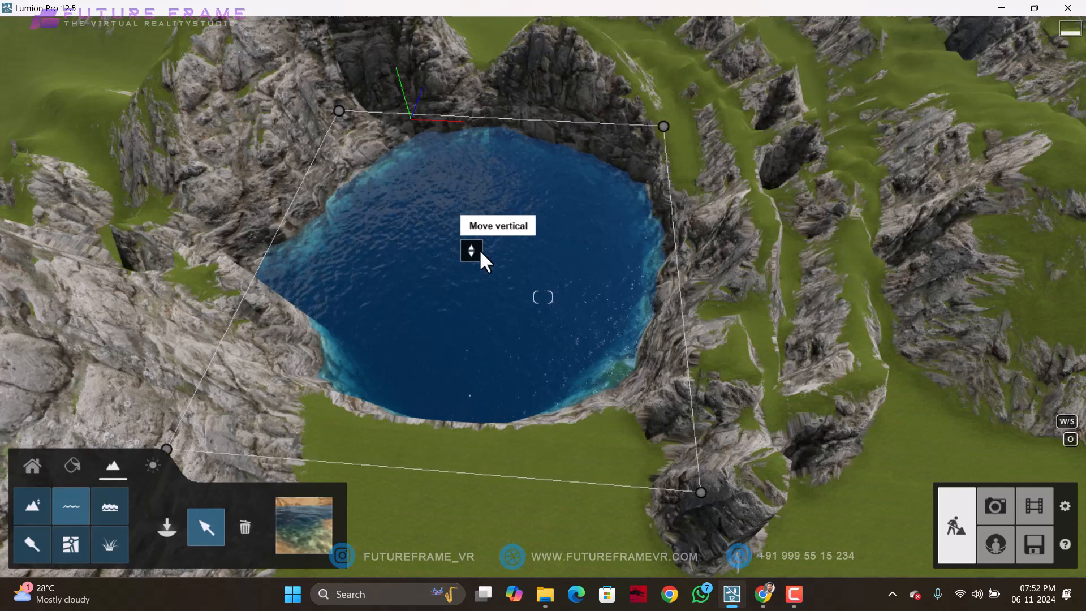
{"action": "left_click_drag", "start_coordinate": [481, 253], "coordinate": [375, 278]}
{"action": "left_click_drag", "start_coordinate": [477, 276], "coordinate": [484, 306]}
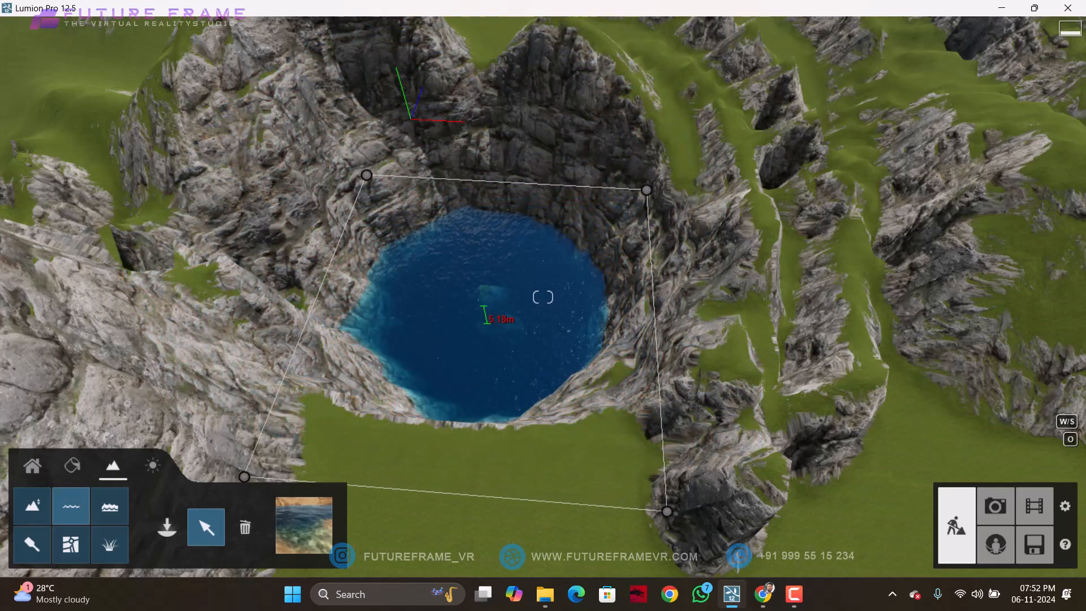
Step: Inspect the pool from beneath the water surface and from above the crater
{"action": "right_click_drag", "start_coordinate": [665, 350], "coordinate": [564, 291]}
{"action": "key", "text": "w"}
{"action": "key", "text": "w"}
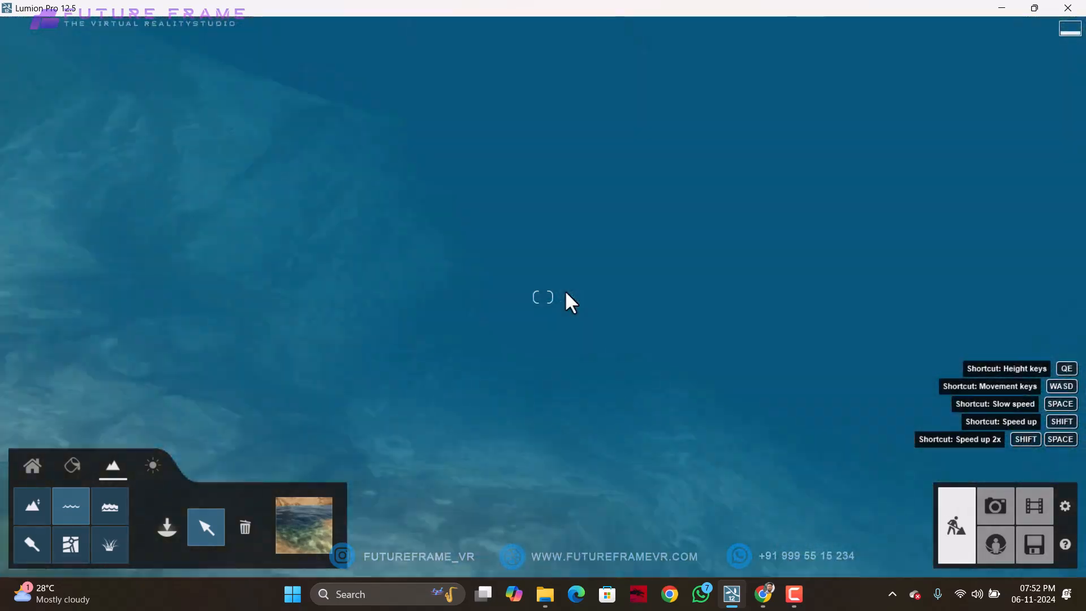
{"action": "key", "text": "w"}
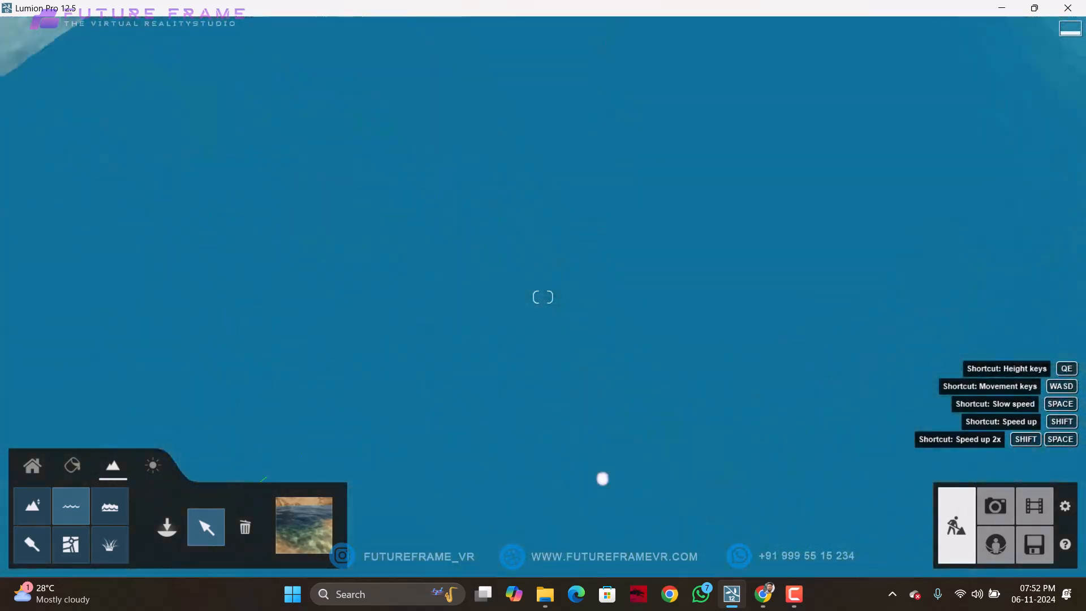
{"action": "key", "text": "w"}
{"action": "right_click_drag", "start_coordinate": [601, 303], "coordinate": [601, 303]}
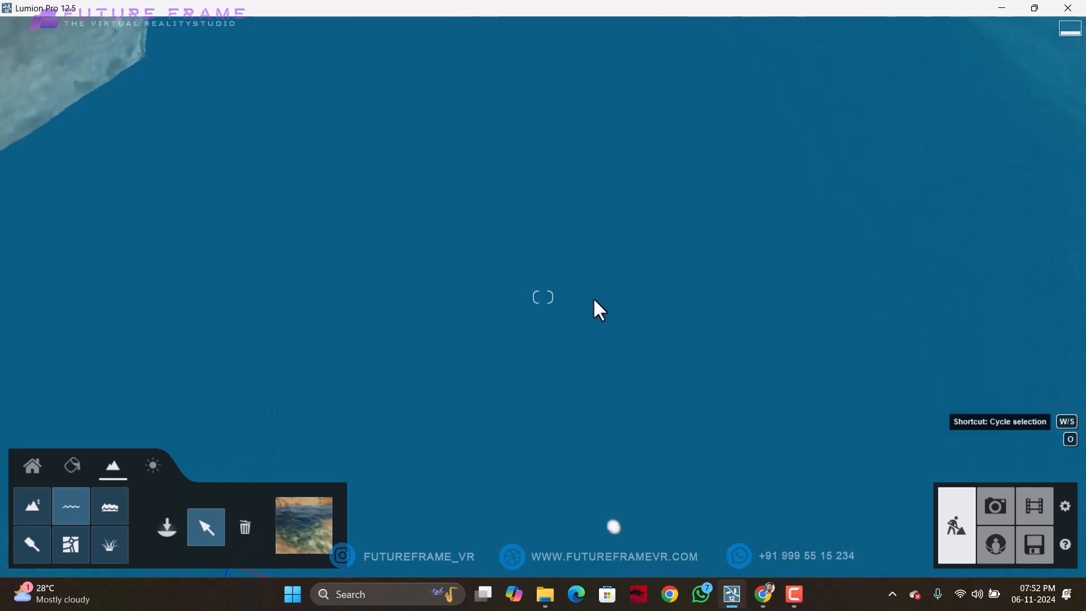
{"action": "key", "text": "e"}
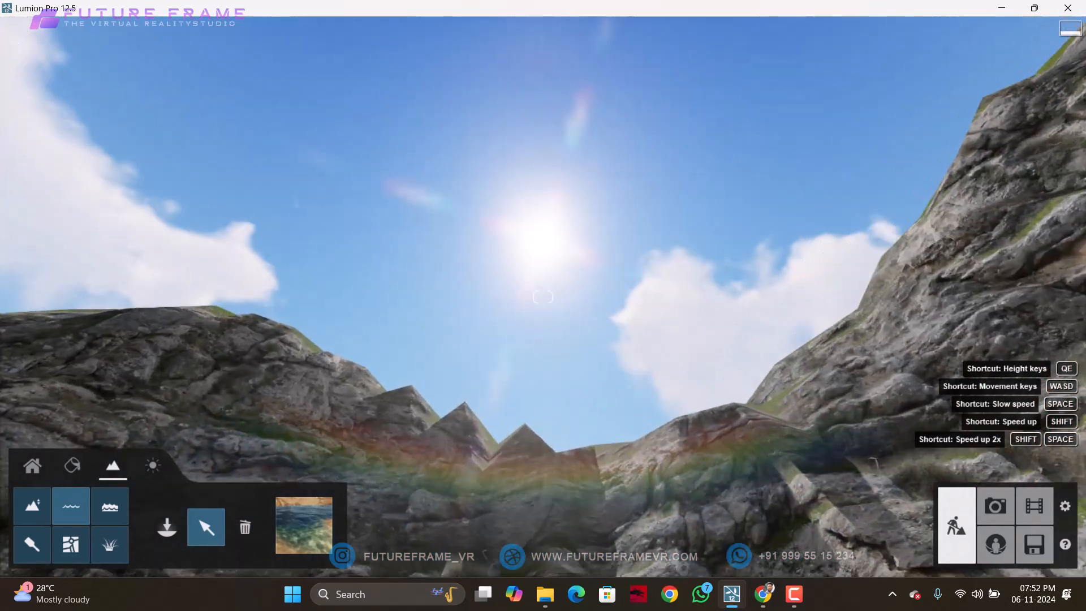
{"action": "right_click_drag", "start_coordinate": [596, 297], "coordinate": [602, 303]}
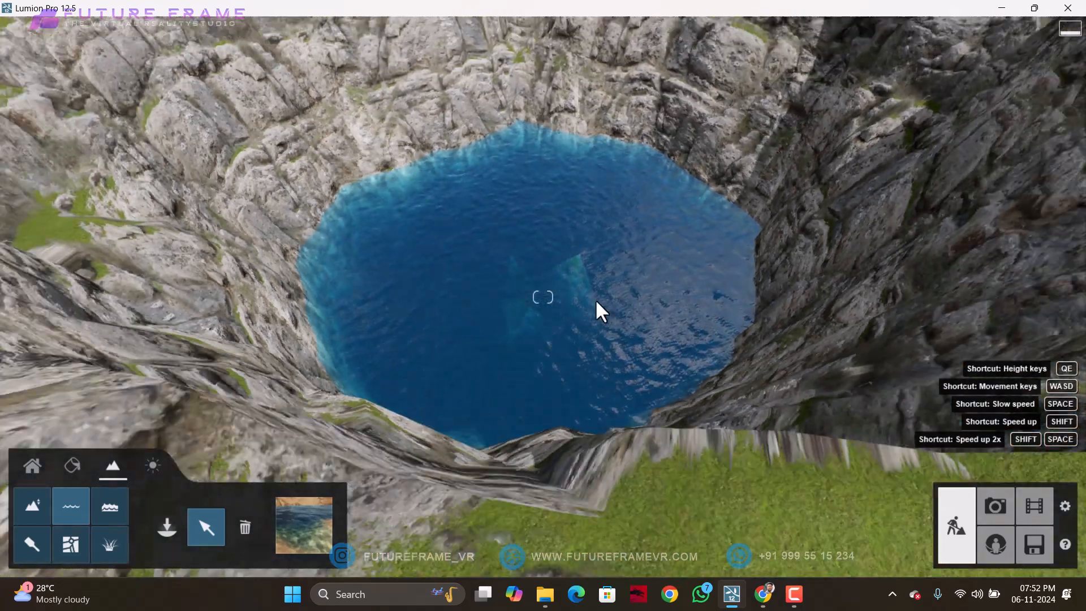
{"action": "key", "text": "e"}
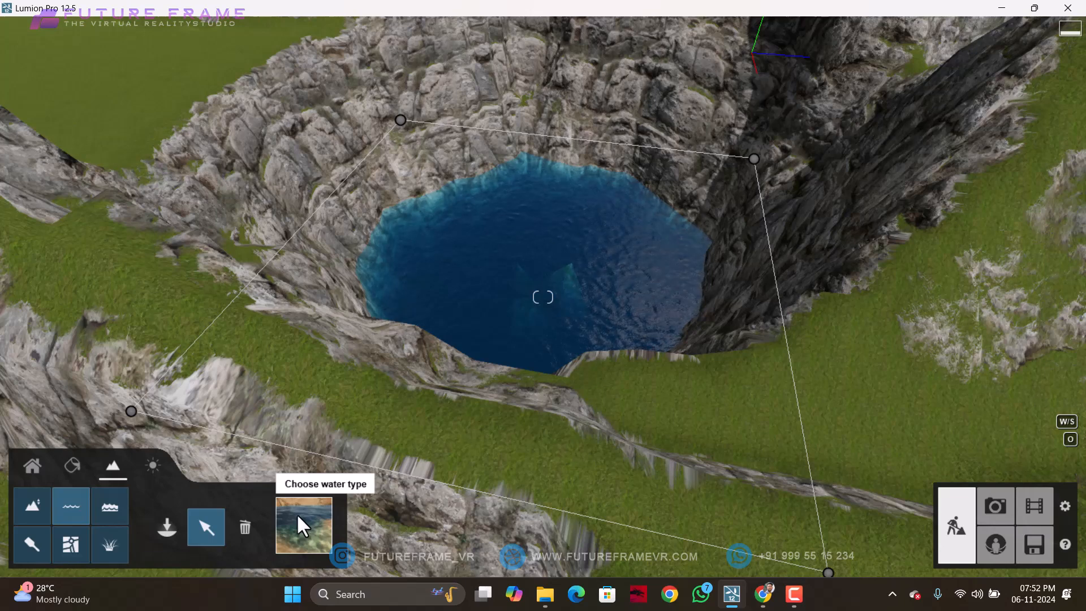
Step: Try the clear blue and muddy brown water types on the crater pool and set its water type to Ice
{"action": "left_click", "coordinate": [297, 512]}
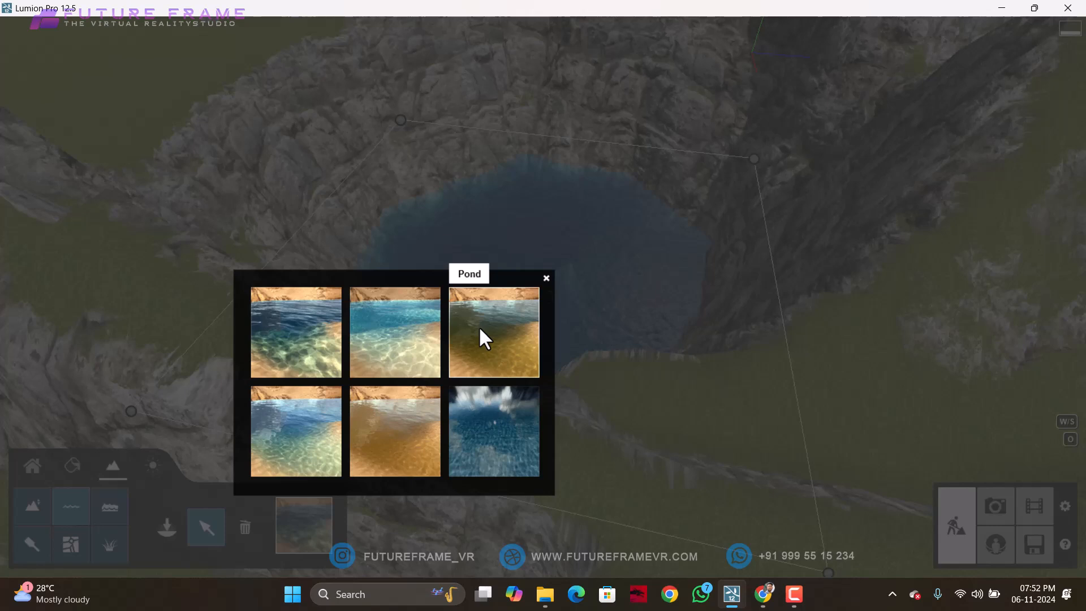
{"action": "left_click", "coordinate": [292, 411]}
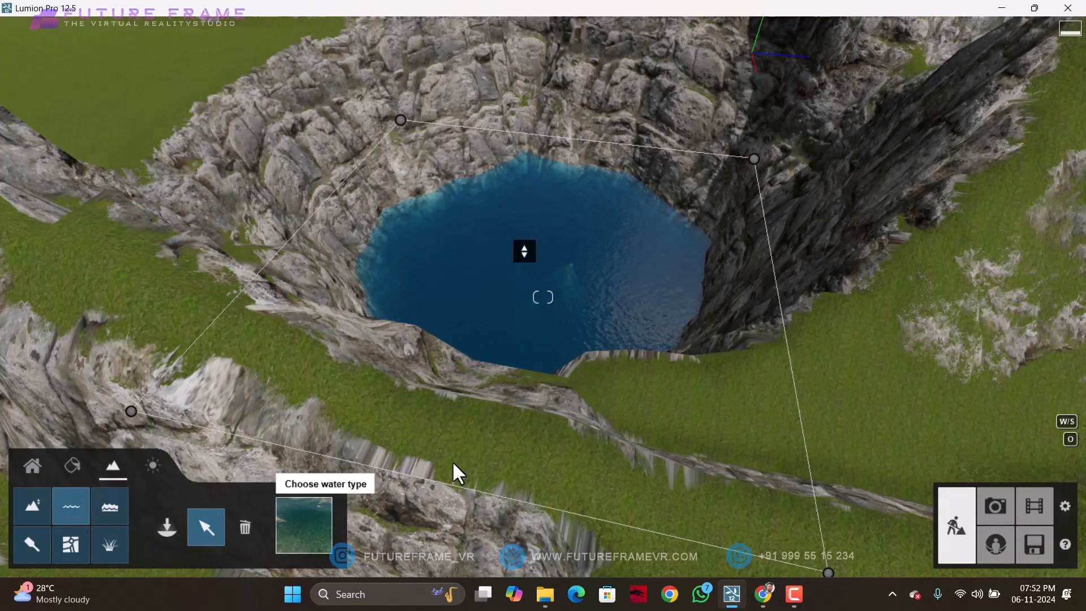
{"action": "left_click", "coordinate": [304, 525]}
{"action": "left_click", "coordinate": [408, 453]}
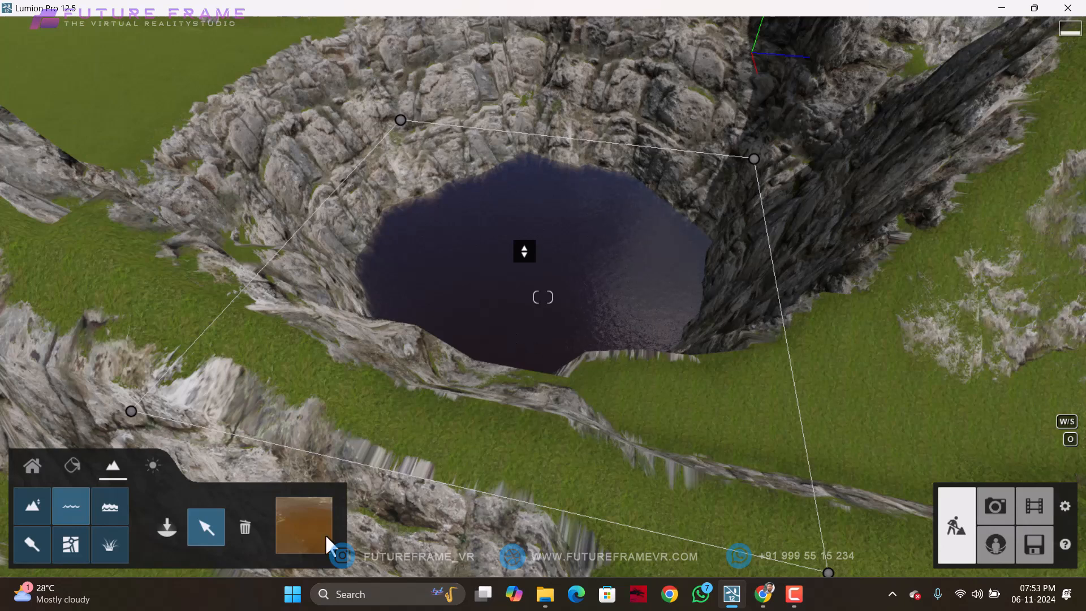
{"action": "left_click", "coordinate": [304, 525]}
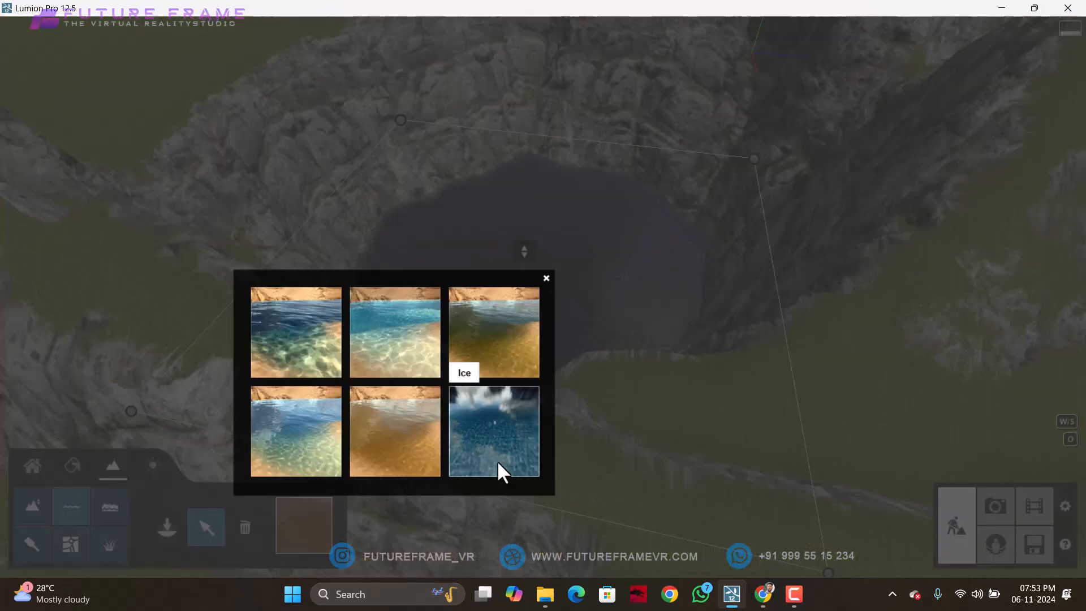
{"action": "left_click", "coordinate": [496, 460]}
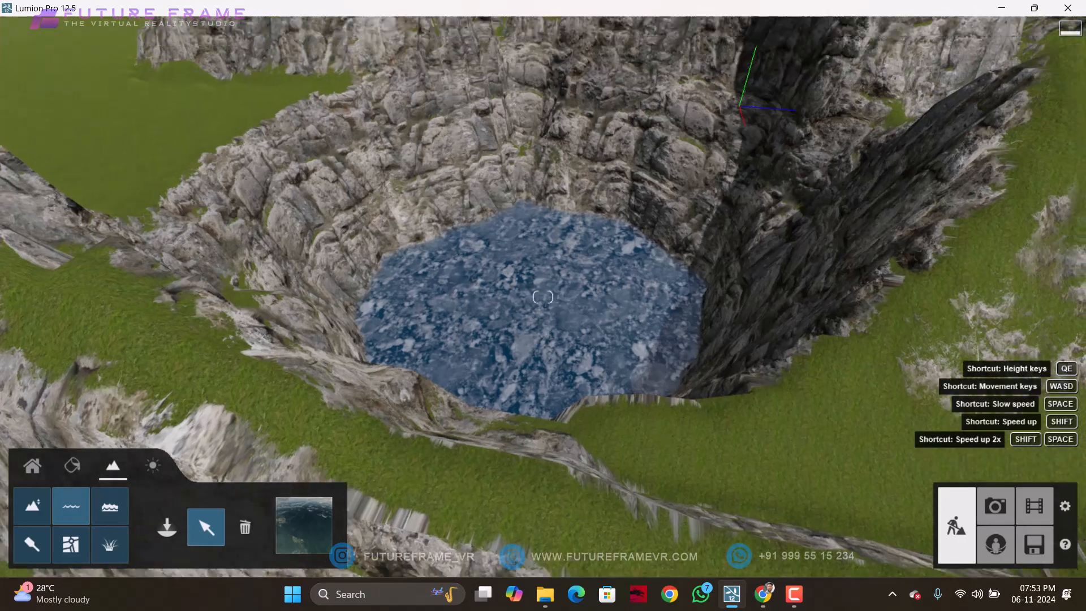
Step: Examine the icy crater pool up close, from within the crater and from above, and look over the available water types
{"action": "key", "text": "w"}
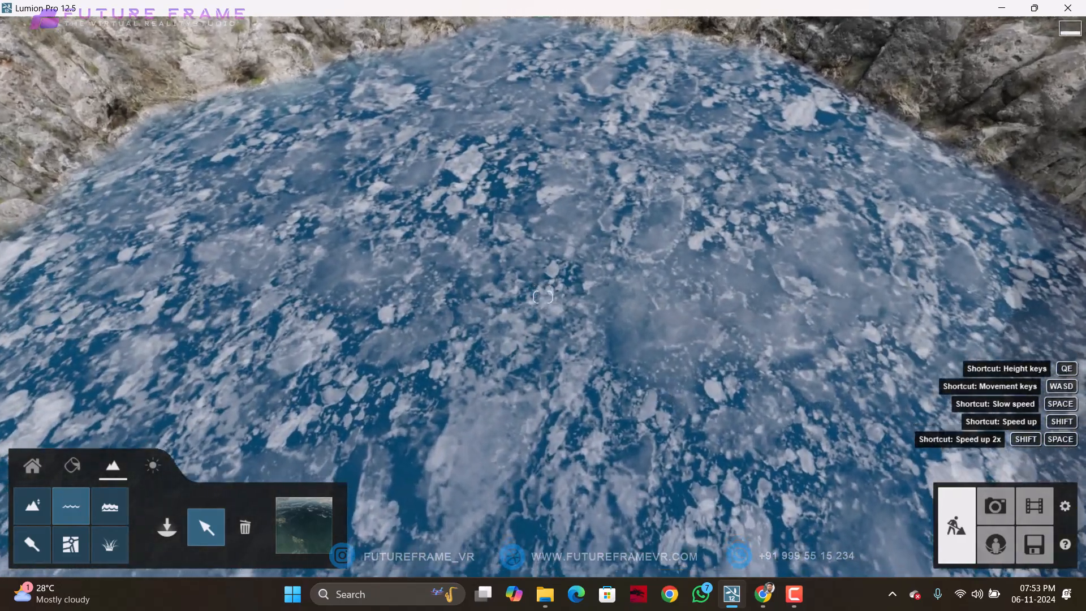
{"action": "right_click_drag", "start_coordinate": [657, 378], "coordinate": [657, 424]}
{"action": "key", "text": "w"}
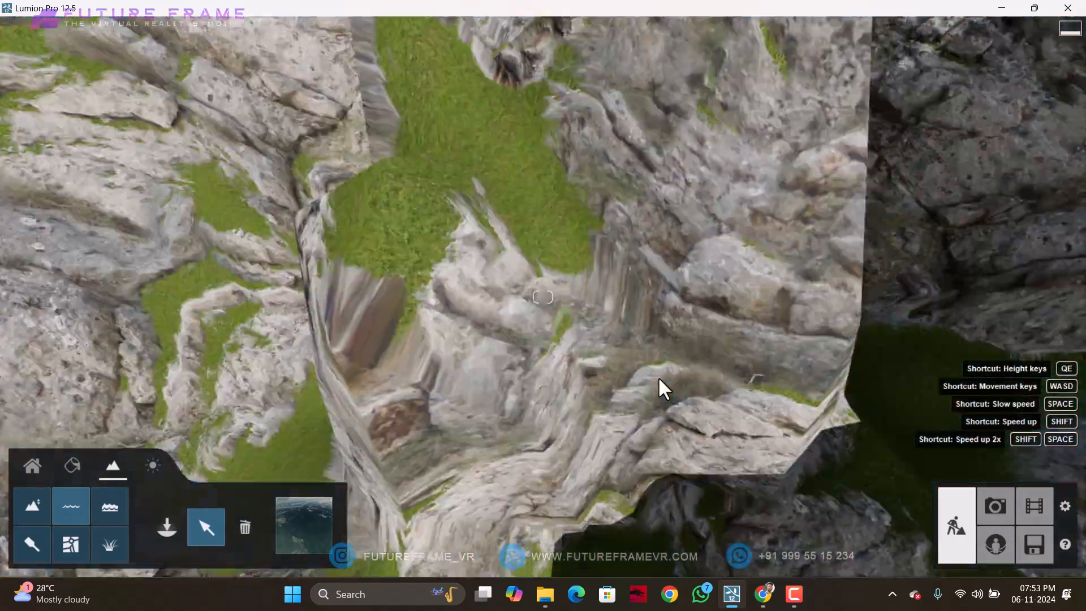
{"action": "key", "text": "w"}
{"action": "right_click_drag", "start_coordinate": [657, 407], "coordinate": [658, 365]}
{"action": "key", "text": "w"}
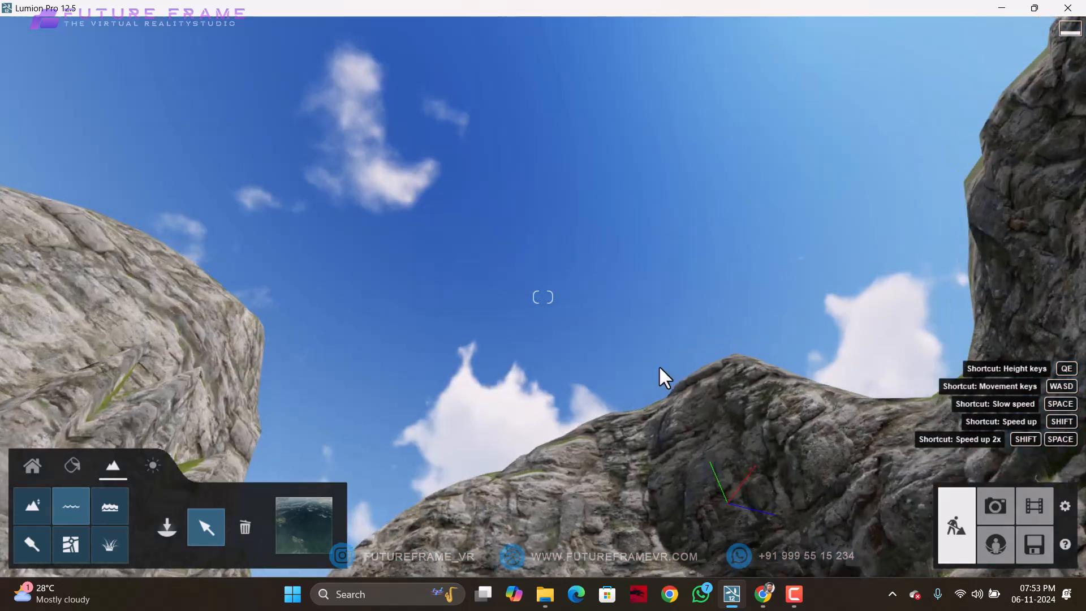
{"action": "right_click_drag", "start_coordinate": [402, 317], "coordinate": [402, 342]}
{"action": "right_click_drag", "start_coordinate": [579, 127], "coordinate": [578, 232]}
{"action": "key", "text": "s"}
{"action": "key", "text": "s"}
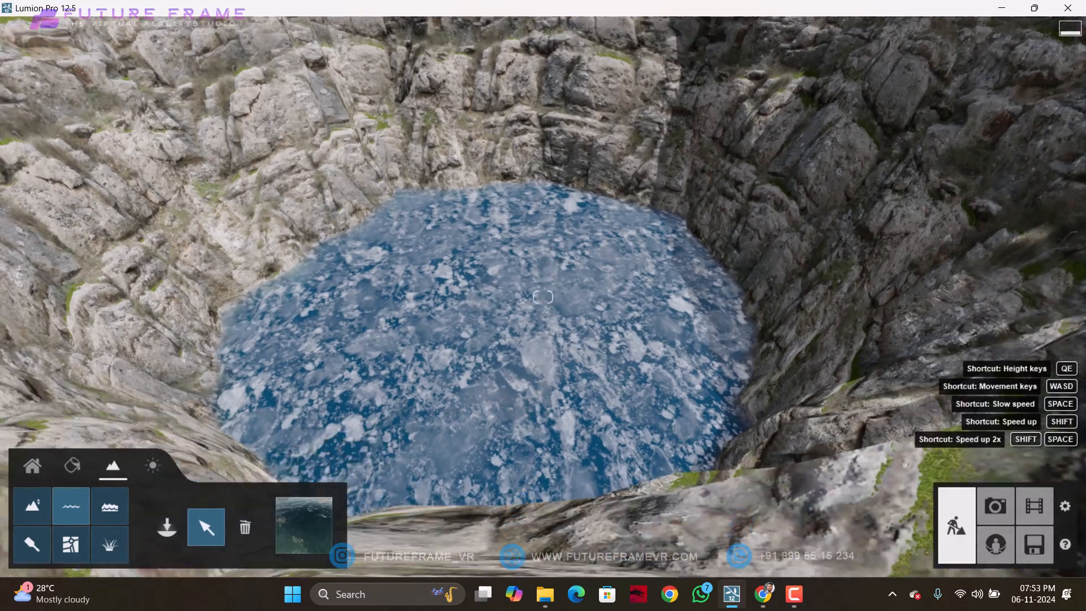
{"action": "left_click", "coordinate": [313, 515]}
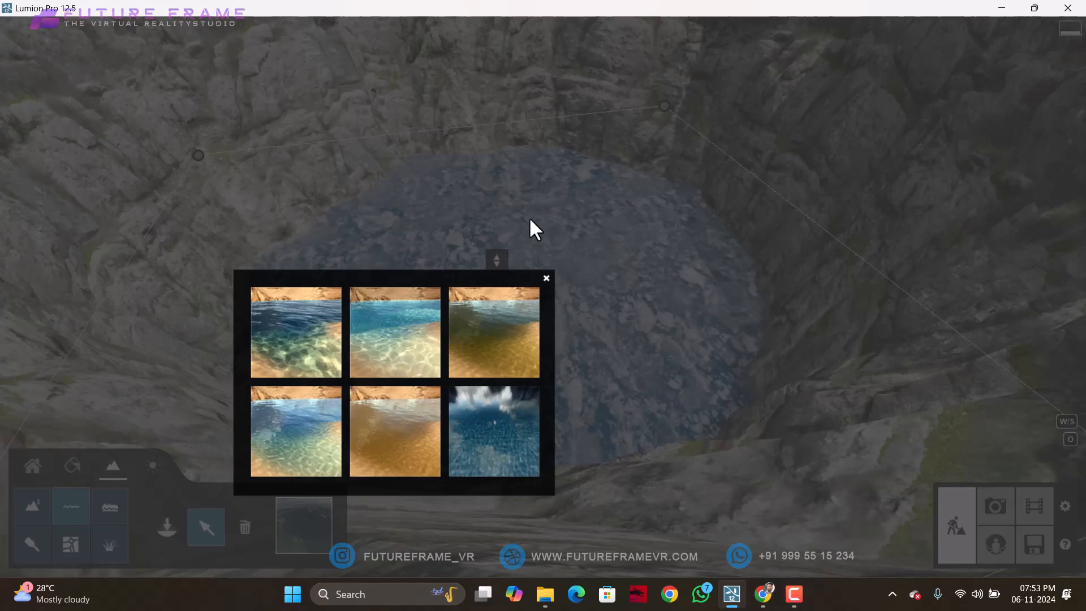
{"action": "left_click", "coordinate": [548, 280]}
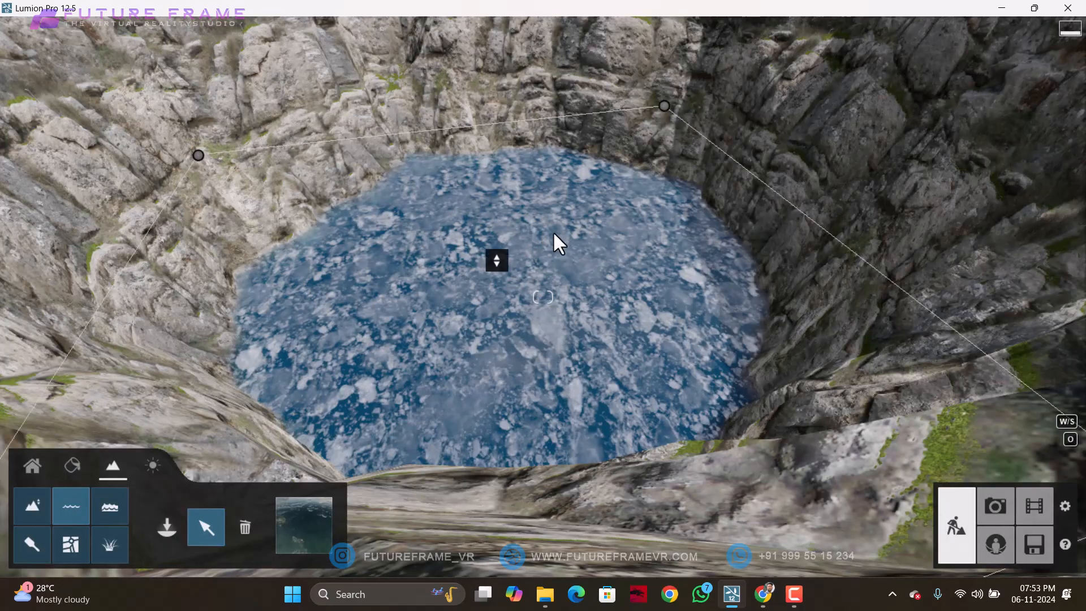
{"action": "key", "text": "s"}
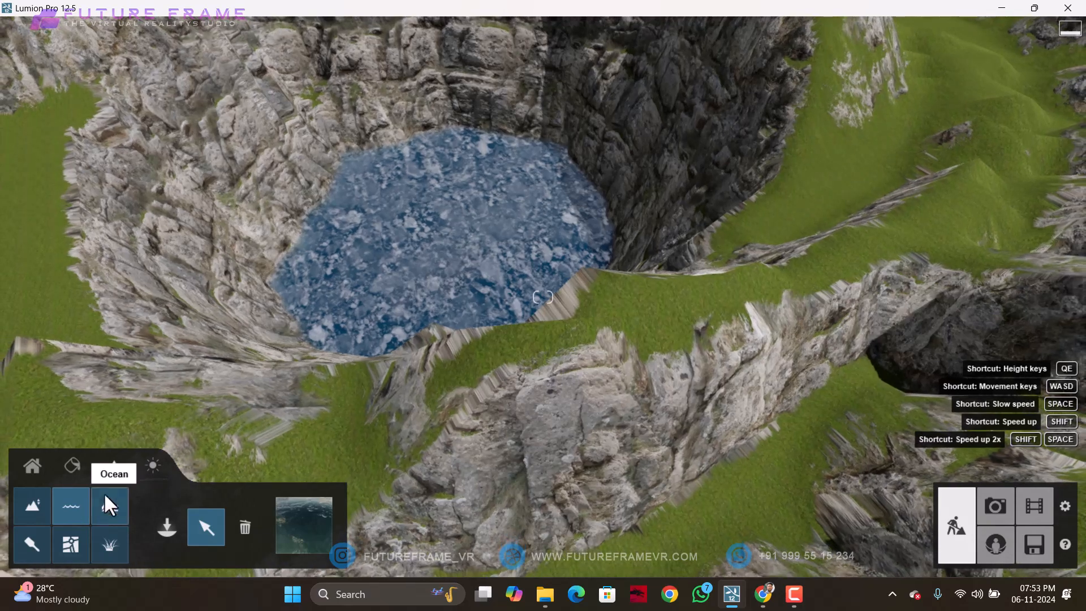
{"action": "left_click", "coordinate": [81, 512]}
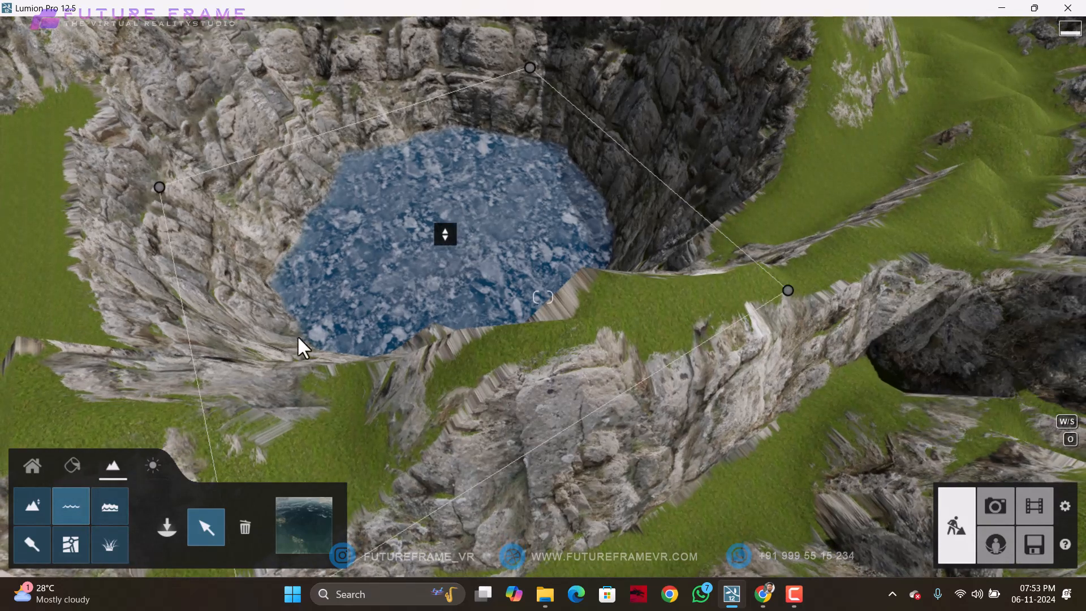
Step: Switch to landscape painting and replace the base landscape texture with the fine red soil texture
{"action": "left_click", "coordinate": [27, 543]}
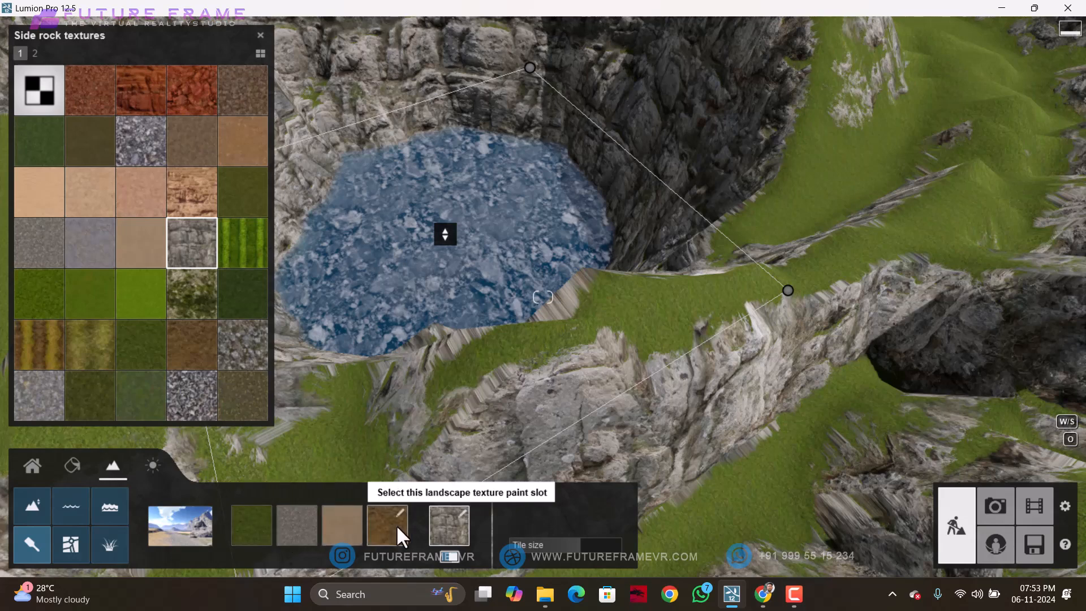
{"action": "left_click", "coordinate": [246, 523]}
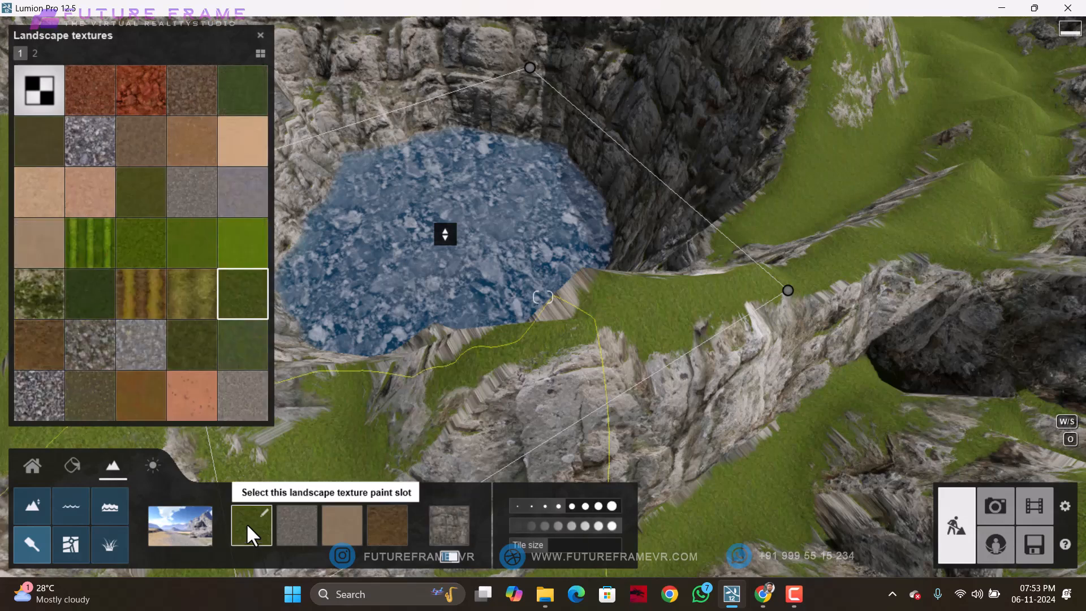
{"action": "left_click", "coordinate": [107, 75]}
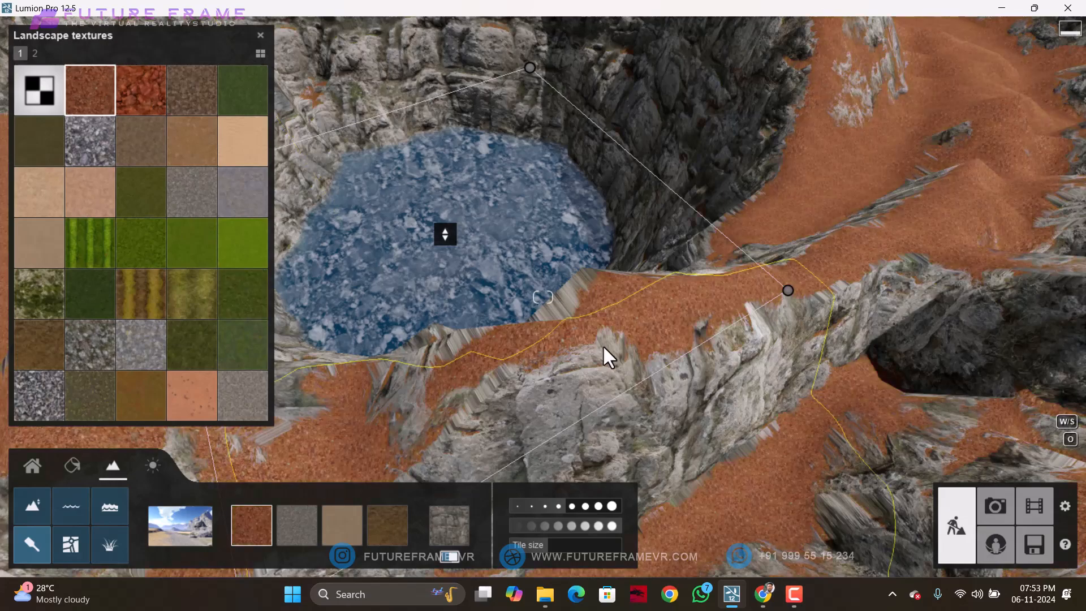
{"action": "mouse_move", "coordinate": [602, 344]}
{"action": "right_mouse_down"}
{"action": "mouse_move", "coordinate": [603, 249]}
{"action": "mouse_move", "coordinate": [682, 244]}
{"action": "mouse_move", "coordinate": [682, 287]}
{"action": "mouse_move", "coordinate": [538, 305]}
{"action": "mouse_move", "coordinate": [470, 334]}
{"action": "mouse_move", "coordinate": [528, 377]}
{"action": "right_mouse_up"}
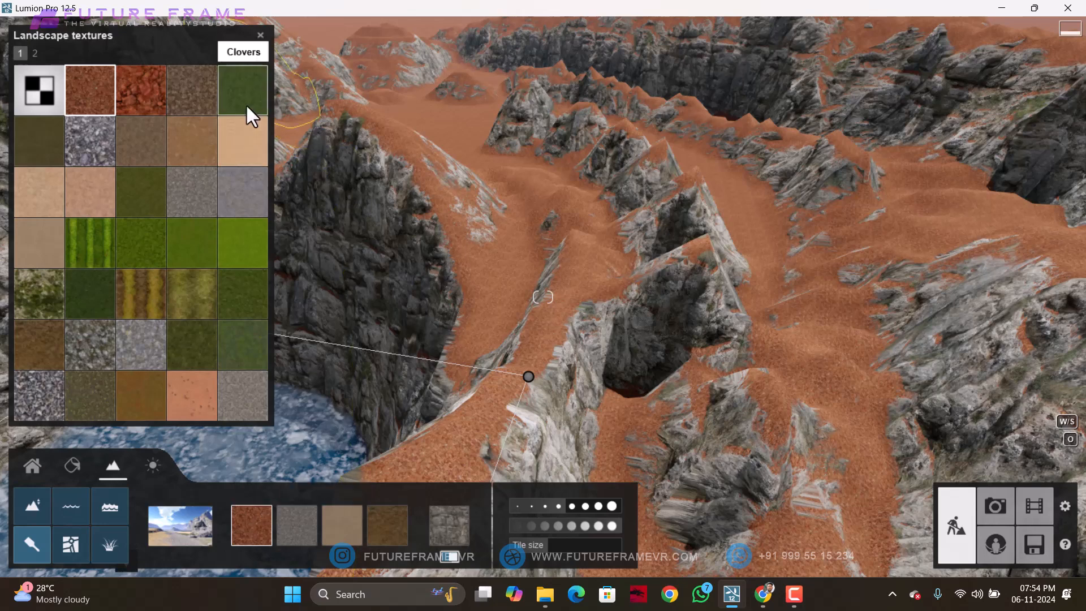
Step: Try Clovers, bright green grass, FarmlandEuGrass and Grass_NE as the base landscape texture, ending on FarmlandEuBorder
{"action": "left_click", "coordinate": [254, 91]}
{"action": "left_click", "coordinate": [240, 244]}
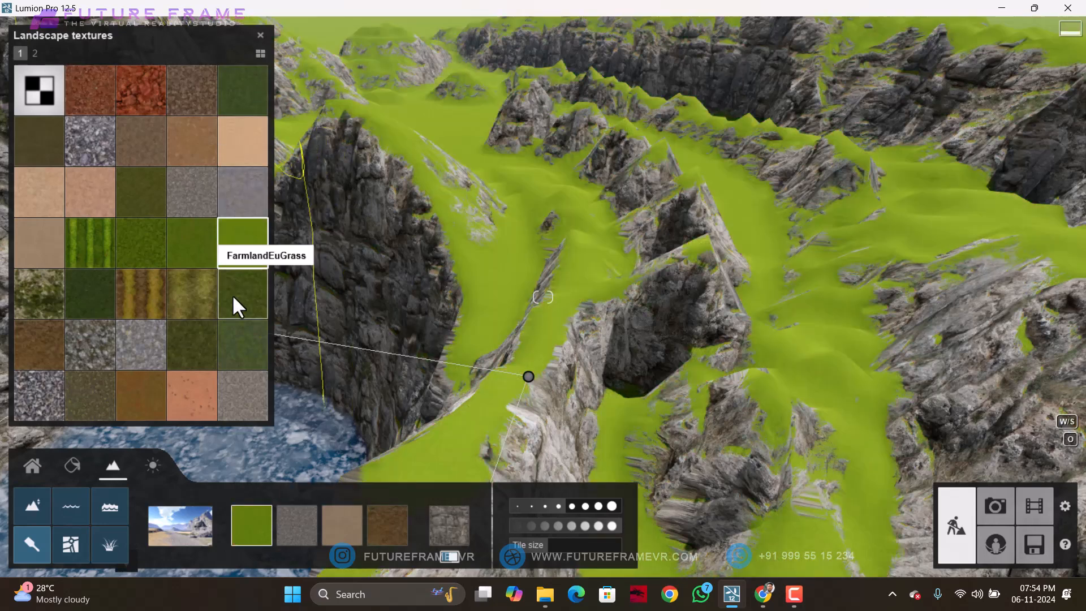
{"action": "left_click", "coordinate": [235, 296]}
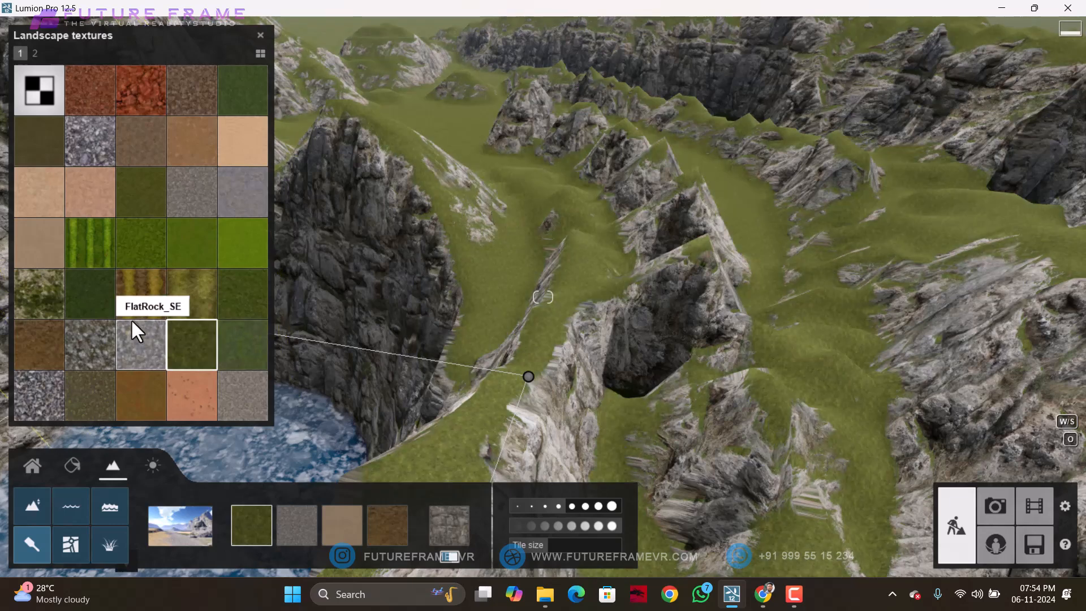
{"action": "left_click", "coordinate": [89, 291]}
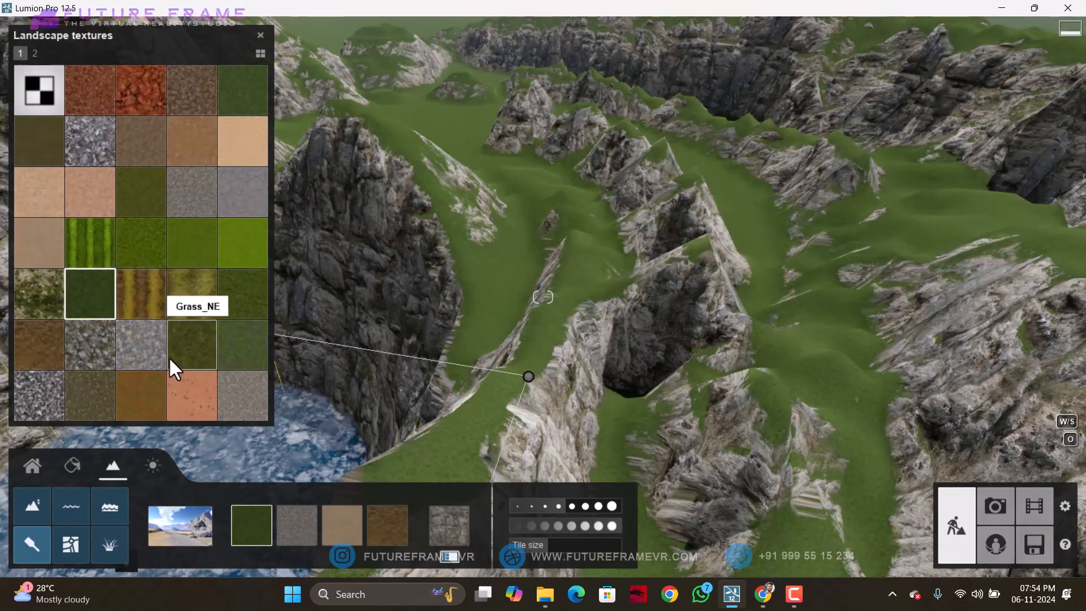
Step: Try the speckled snow, plain snow and ThailandGrass textures as the base landscape texture
{"action": "left_click", "coordinate": [33, 53]}
{"action": "left_click", "coordinate": [92, 91]}
{"action": "left_click", "coordinate": [135, 92]}
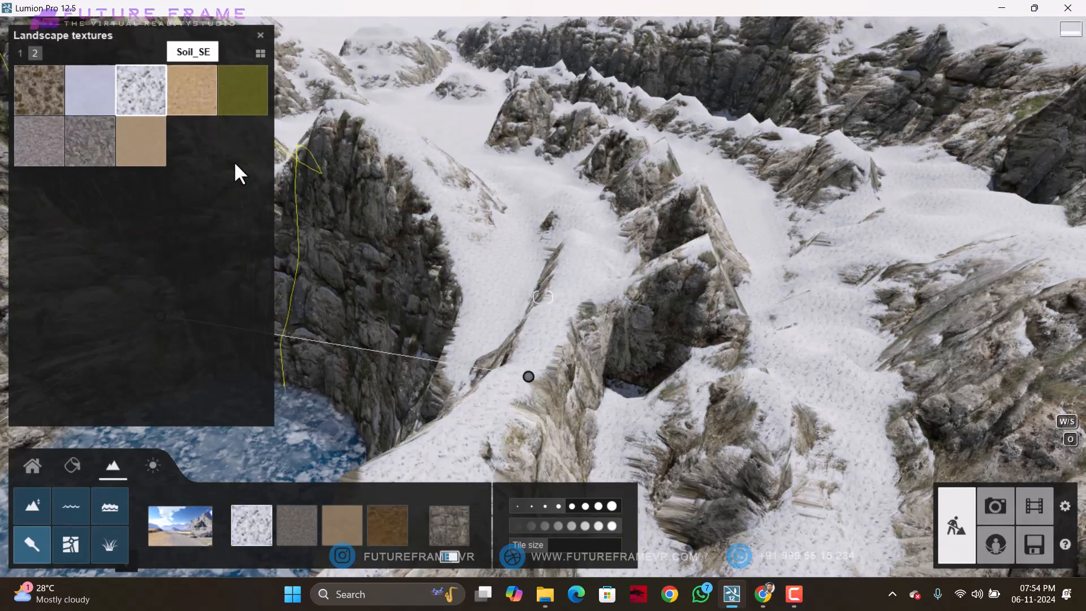
{"action": "right_click_drag", "start_coordinate": [235, 172], "coordinate": [73, 208]}
{"action": "left_click", "coordinate": [102, 99]}
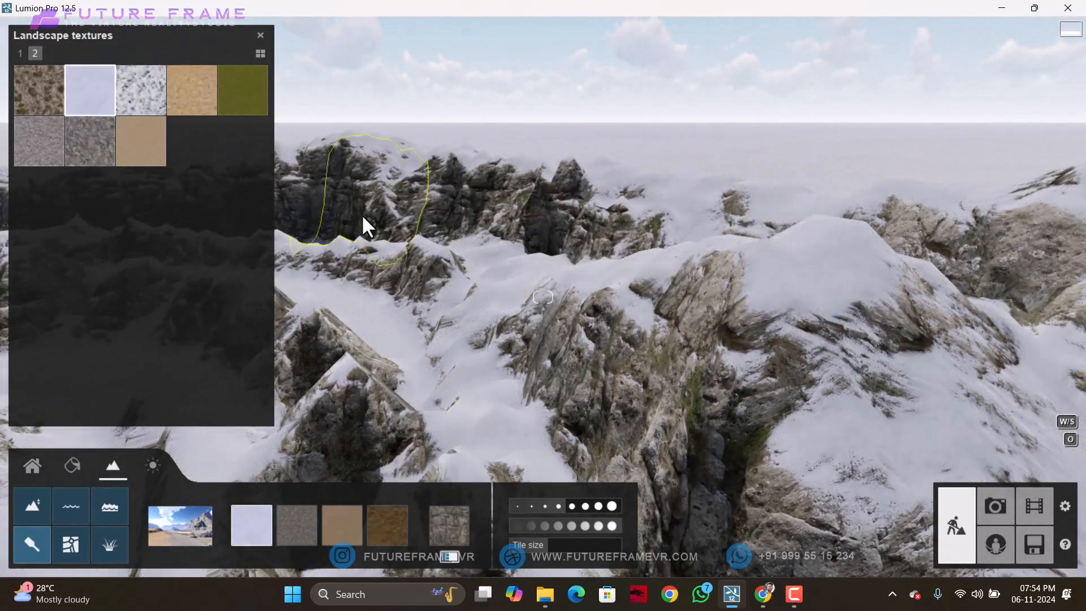
{"action": "left_click", "coordinate": [239, 91]}
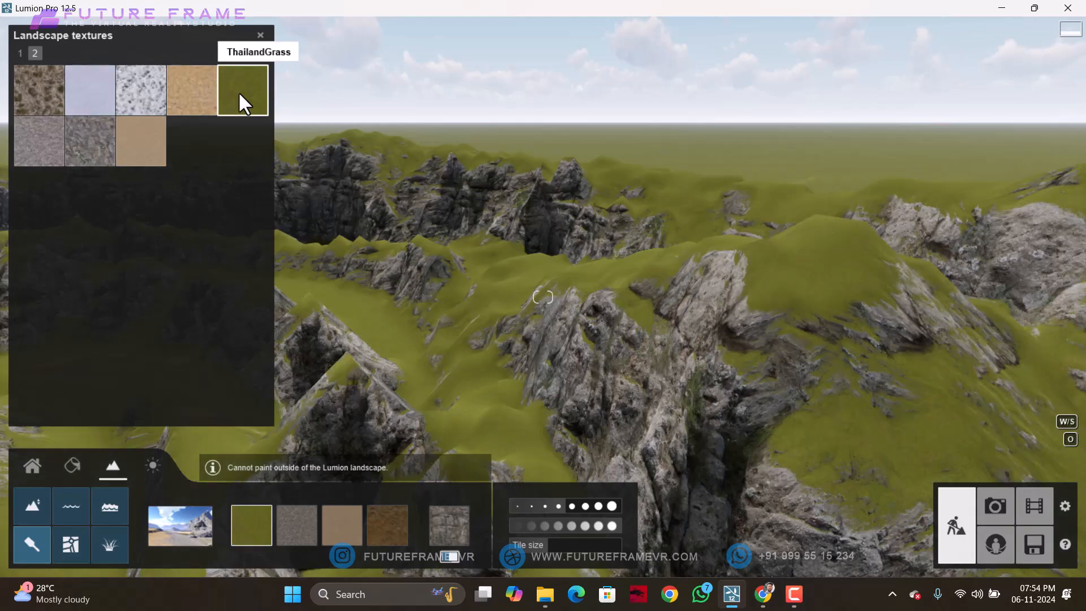
Step: Set the base landscape texture to the dark green FarmlandEuBorder
{"action": "left_click", "coordinate": [24, 54]}
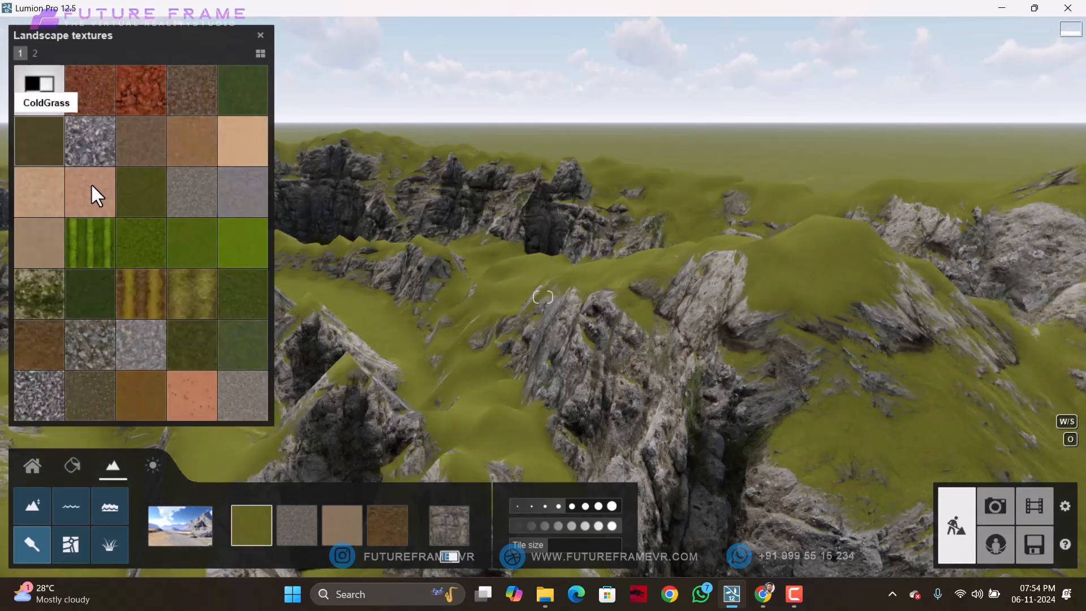
{"action": "left_click", "coordinate": [95, 285]}
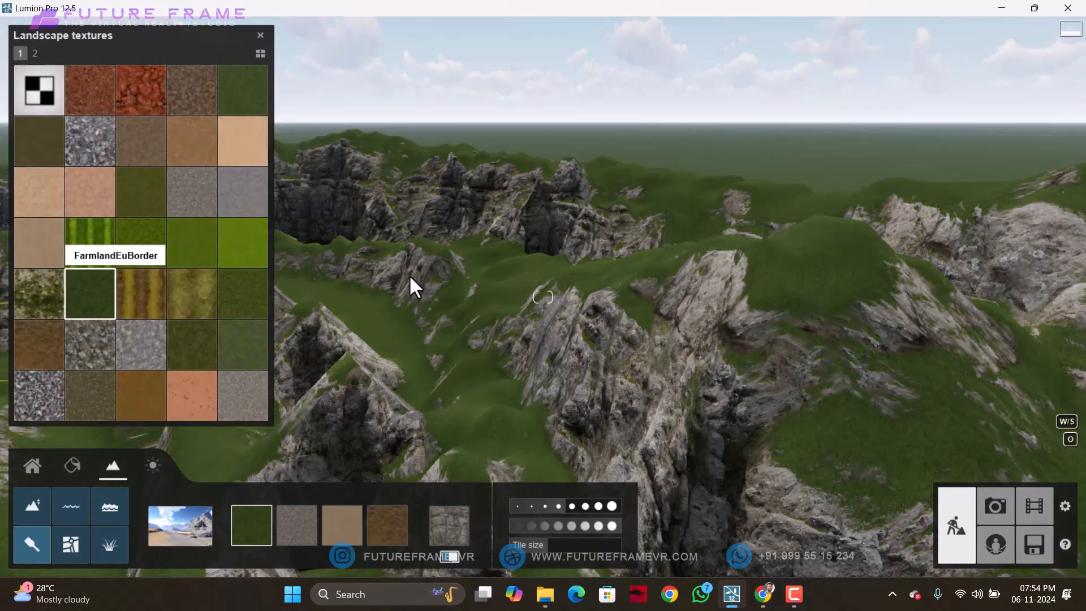
{"action": "right_click_drag", "start_coordinate": [409, 274], "coordinate": [584, 255]}
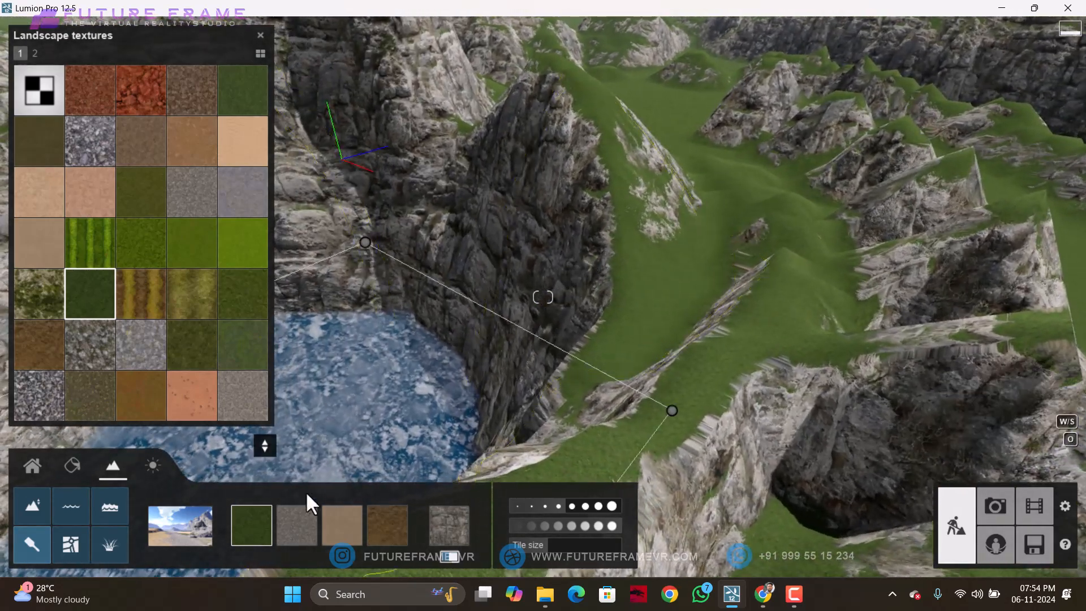
Step: Assign the coarse red rock texture to the second paint slot and paint it over the ridges beside the crater
{"action": "left_click", "coordinate": [290, 521]}
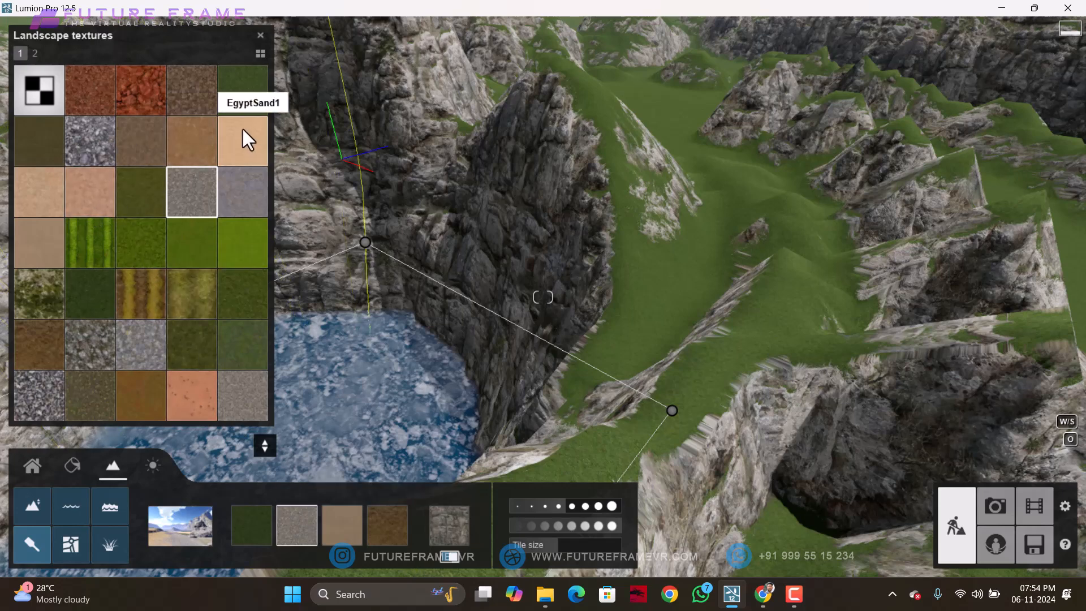
{"action": "left_click", "coordinate": [141, 88]}
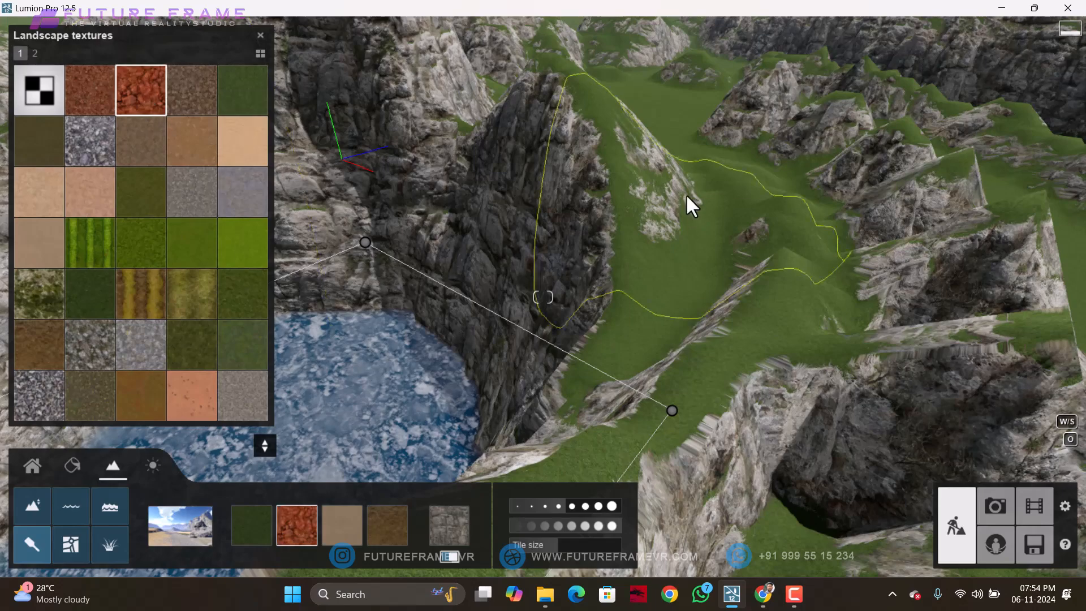
{"action": "mouse_move", "coordinate": [706, 212]}
{"action": "left_mouse_down"}
{"action": "mouse_move", "coordinate": [737, 255]}
{"action": "mouse_move", "coordinate": [773, 380]}
{"action": "mouse_move", "coordinate": [691, 498]}
{"action": "mouse_move", "coordinate": [710, 375]}
{"action": "left_mouse_up"}
{"action": "mouse_move", "coordinate": [711, 376]}
{"action": "right_mouse_down"}
{"action": "mouse_move", "coordinate": [659, 275]}
{"action": "mouse_move", "coordinate": [568, 175]}
{"action": "mouse_move", "coordinate": [605, 242]}
{"action": "mouse_move", "coordinate": [554, 249]}
{"action": "mouse_move", "coordinate": [440, 87]}
{"action": "right_mouse_up"}
{"action": "mouse_move", "coordinate": [440, 87]}
{"action": "left_mouse_down"}
{"action": "mouse_move", "coordinate": [417, 96]}
{"action": "mouse_move", "coordinate": [693, 117]}
{"action": "mouse_move", "coordinate": [828, 164]}
{"action": "mouse_move", "coordinate": [589, 161]}
{"action": "mouse_move", "coordinate": [705, 452]}
{"action": "mouse_move", "coordinate": [575, 248]}
{"action": "mouse_move", "coordinate": [658, 398]}
{"action": "mouse_move", "coordinate": [526, 406]}
{"action": "mouse_move", "coordinate": [521, 229]}
{"action": "left_mouse_up"}
{"action": "scroll", "coordinate": [546, 254], "scroll_direction": "up", "scroll_amount": 10}
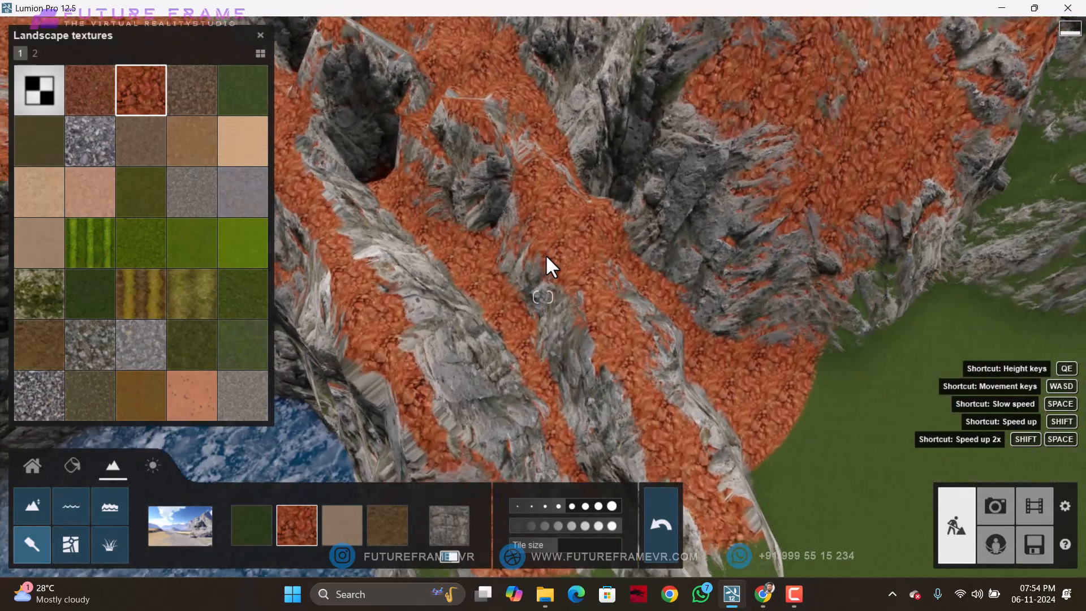
{"action": "scroll", "coordinate": [546, 254], "scroll_direction": "down", "scroll_amount": 10}
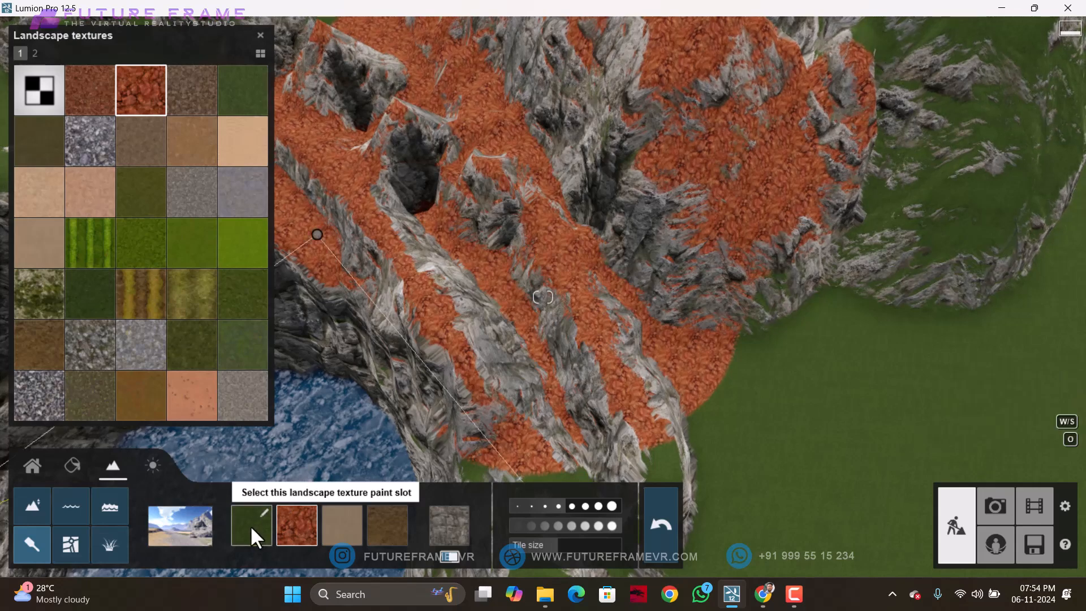
Step: Paint the dark green base texture back over the red-painted ridges beside the crater
{"action": "left_click", "coordinate": [250, 525]}
{"action": "mouse_move", "coordinate": [500, 363]}
{"action": "left_mouse_down"}
{"action": "mouse_move", "coordinate": [534, 365]}
{"action": "mouse_move", "coordinate": [548, 411]}
{"action": "mouse_move", "coordinate": [717, 259]}
{"action": "mouse_move", "coordinate": [756, 127]}
{"action": "mouse_move", "coordinate": [577, 219]}
{"action": "left_mouse_up"}
{"action": "mouse_move", "coordinate": [577, 218]}
{"action": "right_mouse_down"}
{"action": "mouse_move", "coordinate": [824, 331]}
{"action": "mouse_move", "coordinate": [710, 262]}
{"action": "right_mouse_up"}
{"action": "mouse_move", "coordinate": [711, 261]}
{"action": "left_mouse_down"}
{"action": "mouse_move", "coordinate": [625, 257]}
{"action": "mouse_move", "coordinate": [413, 278]}
{"action": "mouse_move", "coordinate": [344, 425]}
{"action": "mouse_move", "coordinate": [541, 454]}
{"action": "mouse_move", "coordinate": [421, 386]}
{"action": "mouse_move", "coordinate": [453, 367]}
{"action": "left_mouse_up"}
{"action": "right_click_drag", "start_coordinate": [453, 368], "coordinate": [540, 352]}
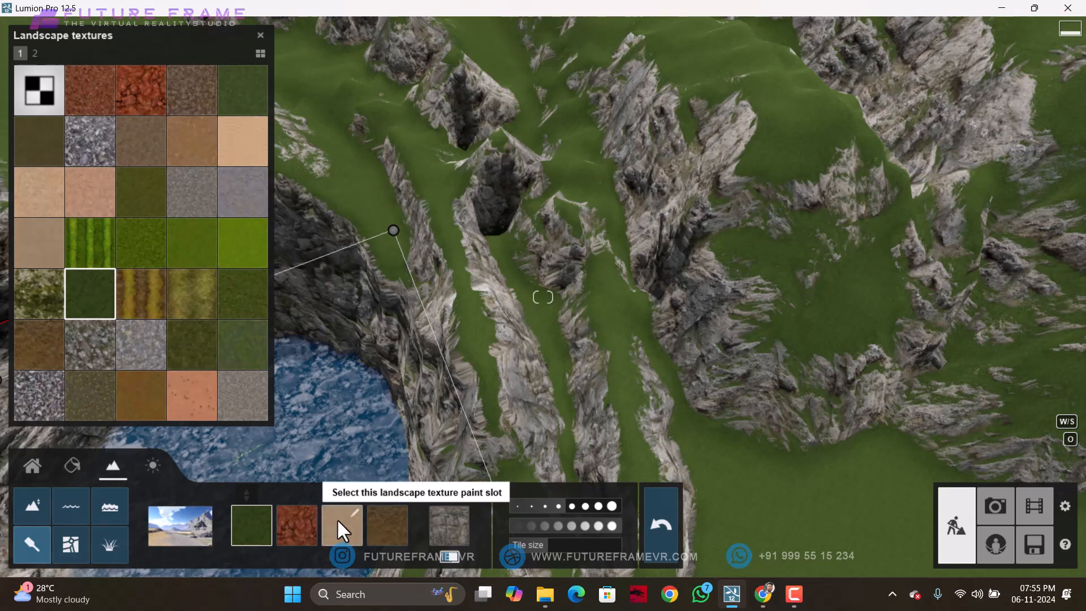
Step: Paint the beige sand texture from the third paint slot over the ridges beside the crater
{"action": "left_click", "coordinate": [338, 525]}
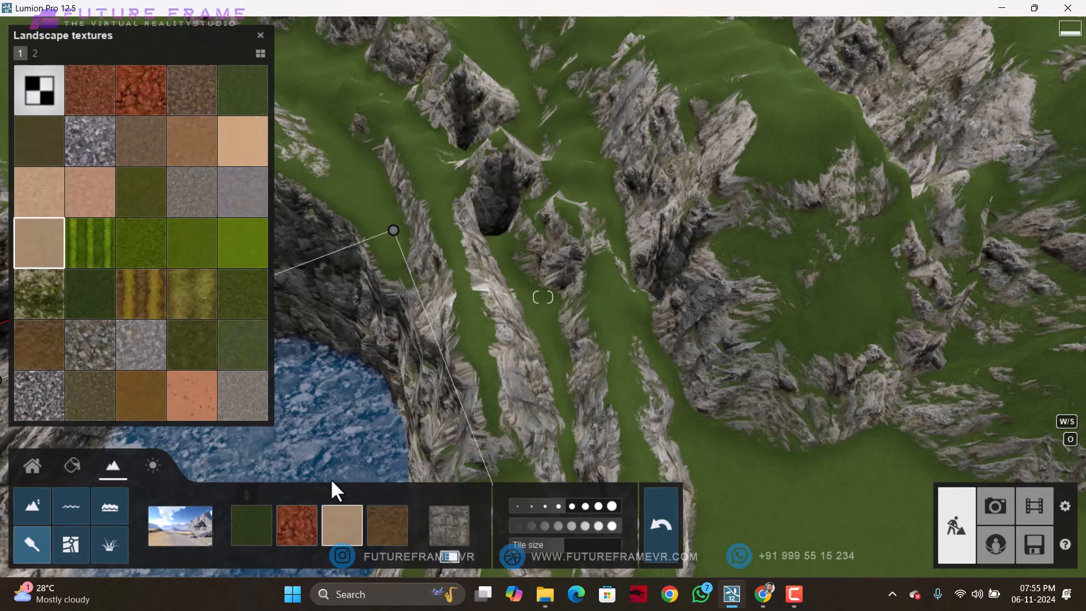
{"action": "left_click", "coordinate": [342, 523]}
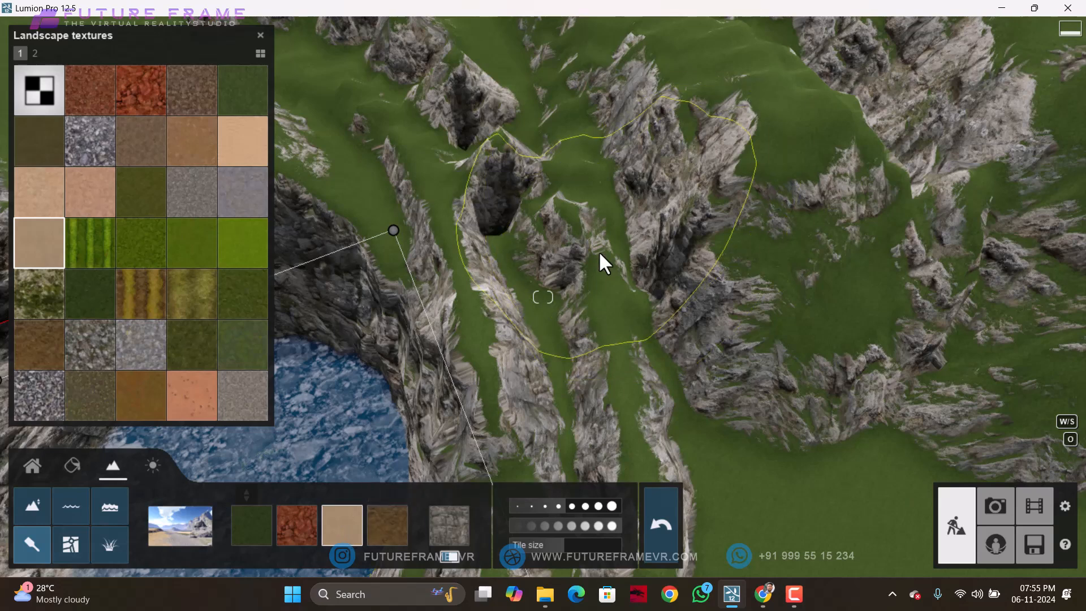
{"action": "mouse_move", "coordinate": [601, 262]}
{"action": "left_mouse_down"}
{"action": "mouse_move", "coordinate": [705, 359]}
{"action": "mouse_move", "coordinate": [568, 206]}
{"action": "mouse_move", "coordinate": [435, 141]}
{"action": "mouse_move", "coordinate": [433, 193]}
{"action": "mouse_move", "coordinate": [564, 397]}
{"action": "mouse_move", "coordinate": [674, 199]}
{"action": "mouse_move", "coordinate": [730, 187]}
{"action": "left_mouse_up"}
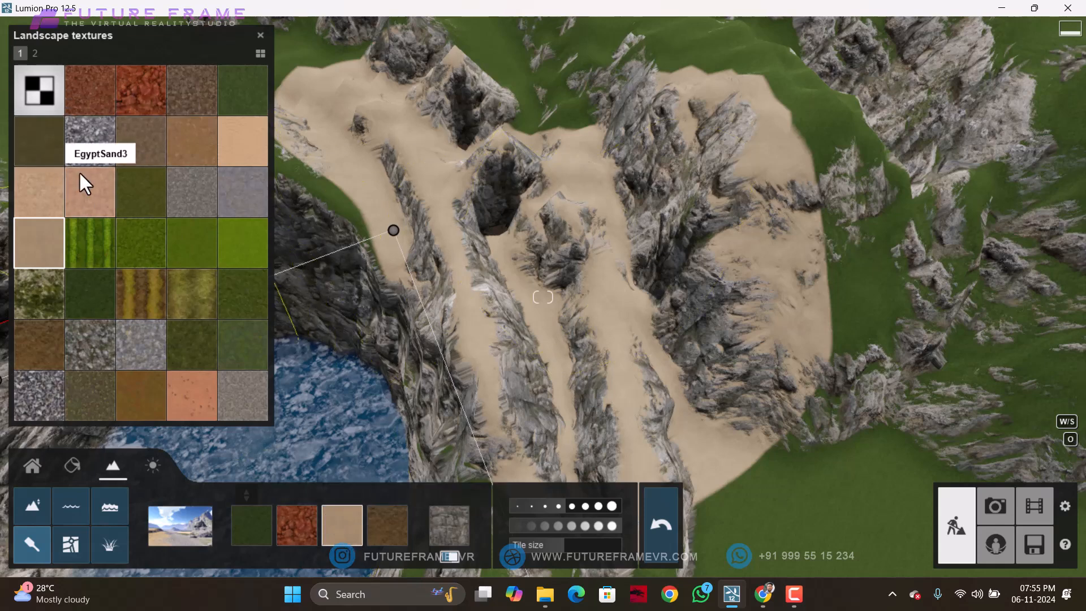
Step: Try ColdGravel, DeadGrass_SE, brown soil, striped farmland and FlatRock_SE textures in the third paint slot
{"action": "left_click", "coordinate": [89, 151]}
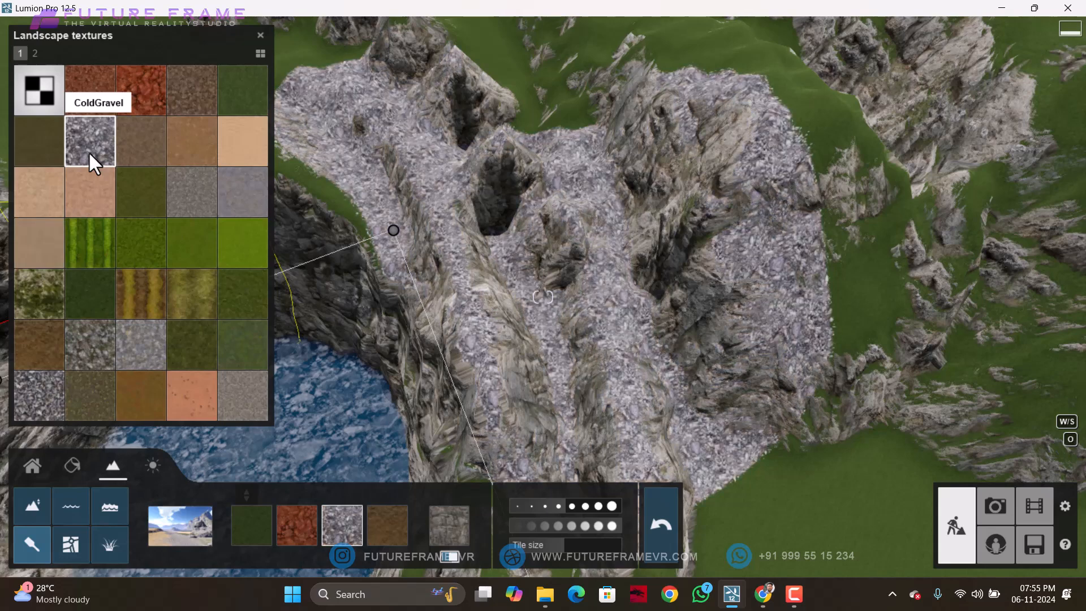
{"action": "left_click", "coordinate": [142, 126]}
{"action": "left_click", "coordinate": [189, 141]}
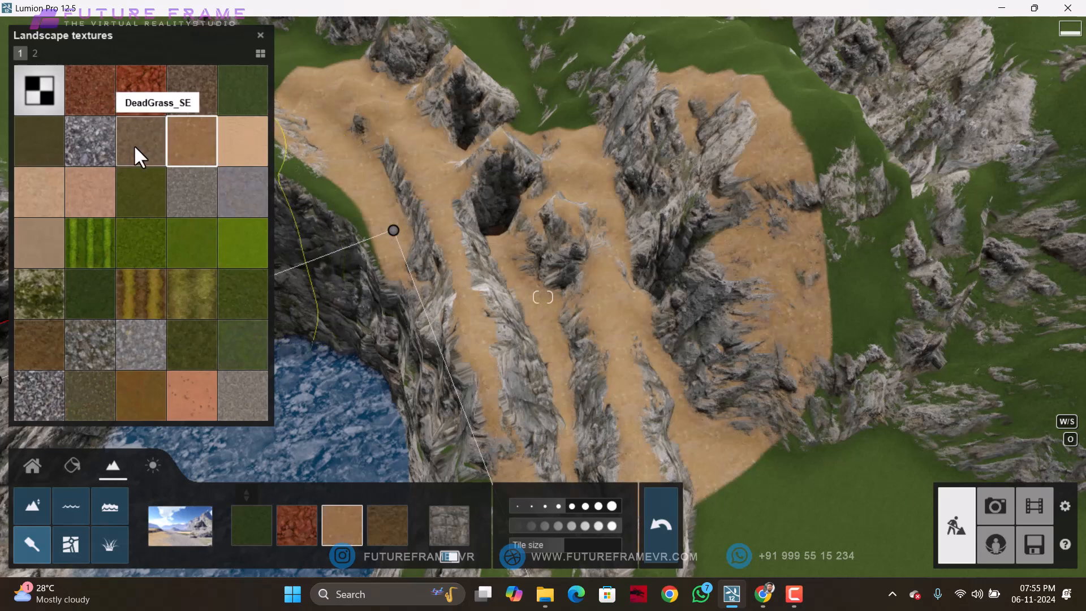
{"action": "left_click", "coordinate": [134, 146]}
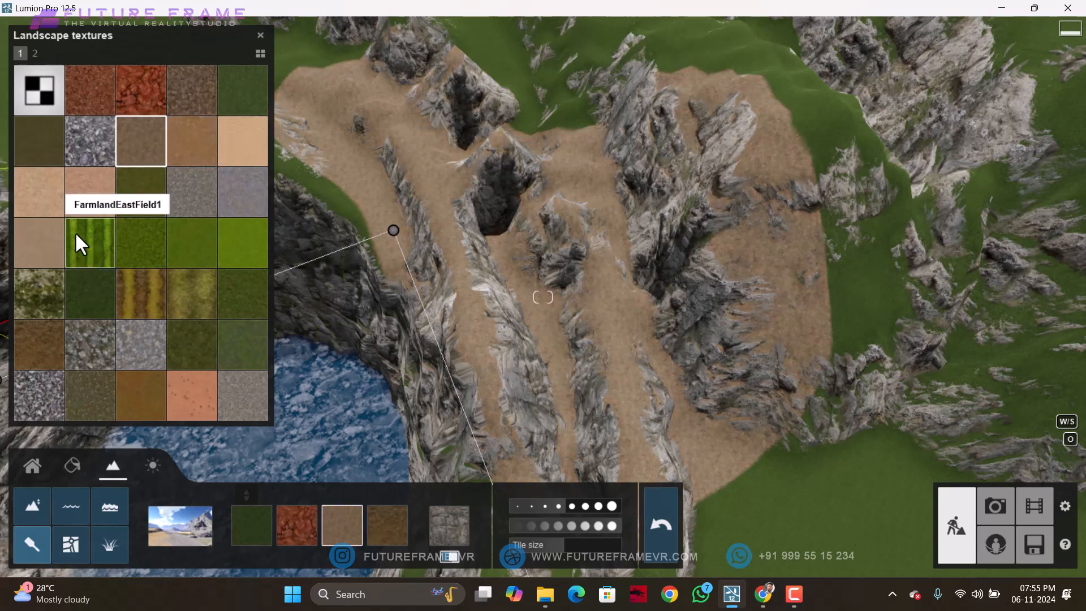
{"action": "left_click", "coordinate": [130, 299]}
{"action": "left_click", "coordinate": [104, 349]}
{"action": "left_click", "coordinate": [135, 352]}
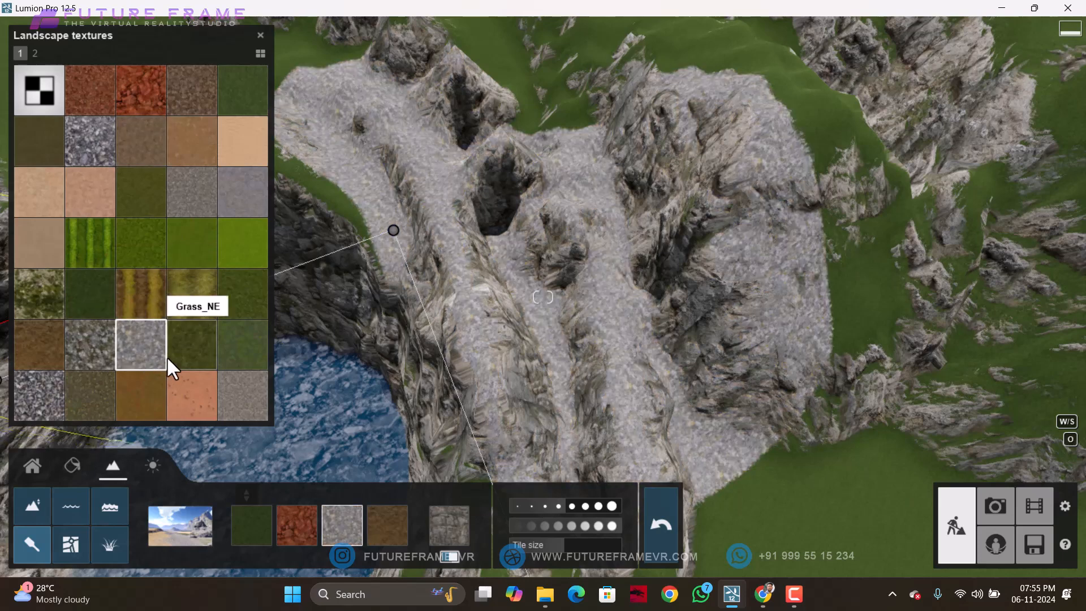
Step: Try Grass_NE and a yellowish farmland texture in the third paint slot and set it to FarmlandEastGrass1
{"action": "left_click", "coordinate": [170, 356]}
{"action": "left_click", "coordinate": [197, 308]}
{"action": "left_click", "coordinate": [199, 249]}
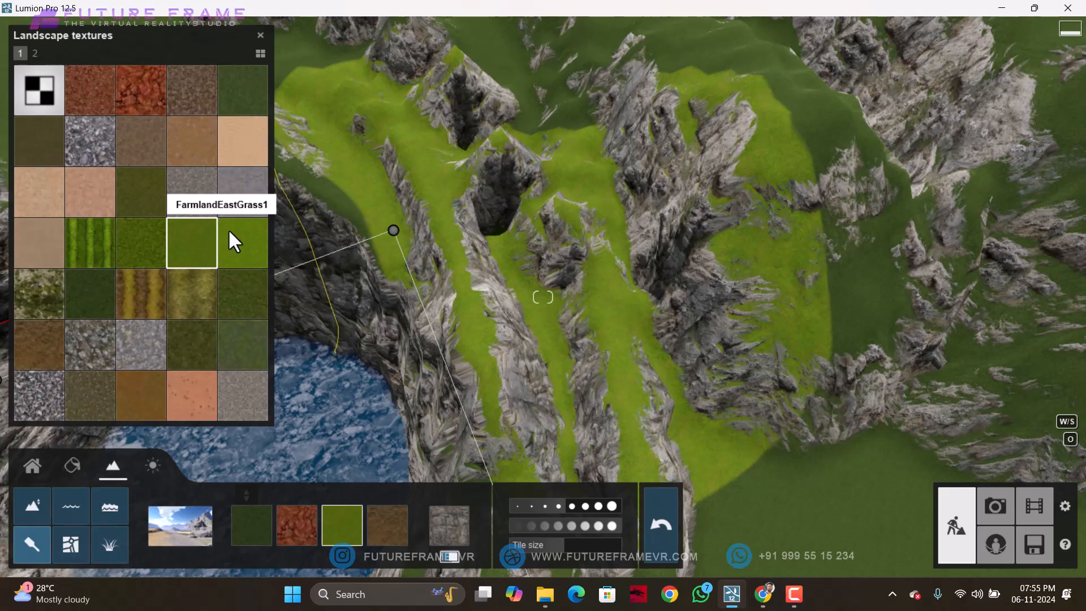
Step: Paint the brown texture from the fourth paint slot over the light green ridges beside the crater
{"action": "left_click", "coordinate": [386, 525]}
{"action": "mouse_move", "coordinate": [521, 232]}
{"action": "left_mouse_down"}
{"action": "mouse_move", "coordinate": [581, 453]}
{"action": "mouse_move", "coordinate": [701, 237]}
{"action": "mouse_move", "coordinate": [595, 165]}
{"action": "mouse_move", "coordinate": [428, 190]}
{"action": "mouse_move", "coordinate": [293, 109]}
{"action": "mouse_move", "coordinate": [463, 90]}
{"action": "mouse_move", "coordinate": [447, 237]}
{"action": "mouse_move", "coordinate": [472, 280]}
{"action": "left_mouse_up"}
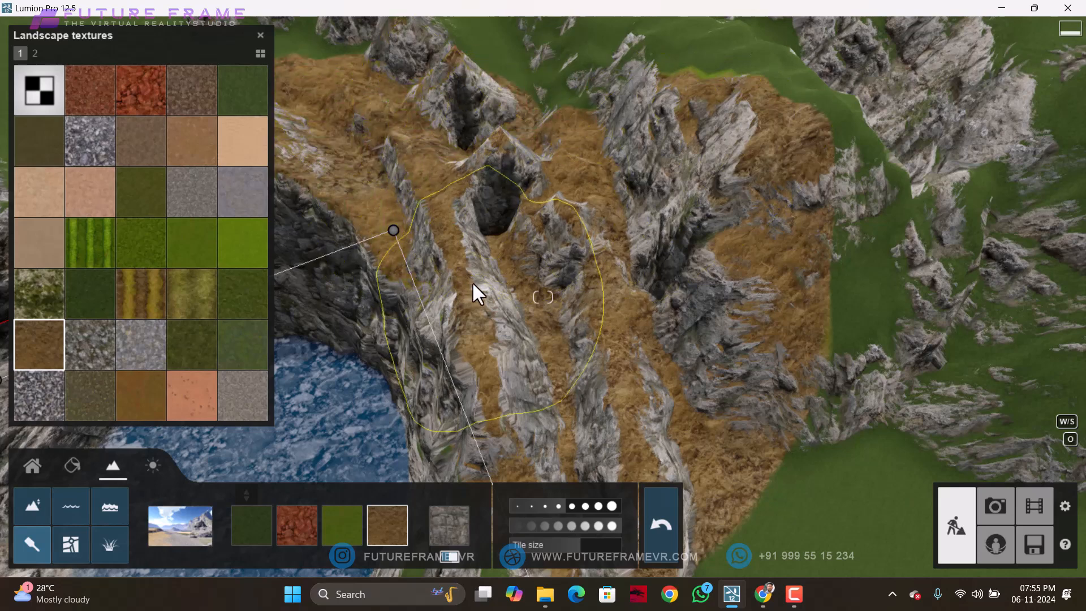
Step: Switch the side rock off to compare the terrain without it, and switch it back on
{"action": "mouse_move", "coordinate": [472, 280]}
{"action": "right_mouse_down"}
{"action": "mouse_move", "coordinate": [512, 274]}
{"action": "mouse_move", "coordinate": [546, 198]}
{"action": "right_mouse_up"}
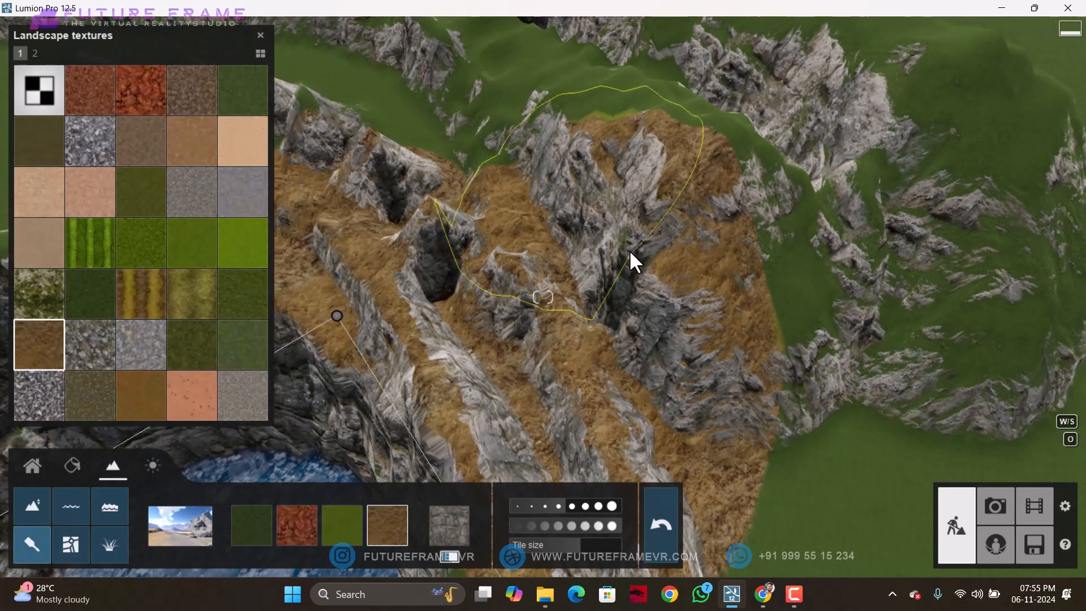
{"action": "left_click", "coordinate": [794, 594]}
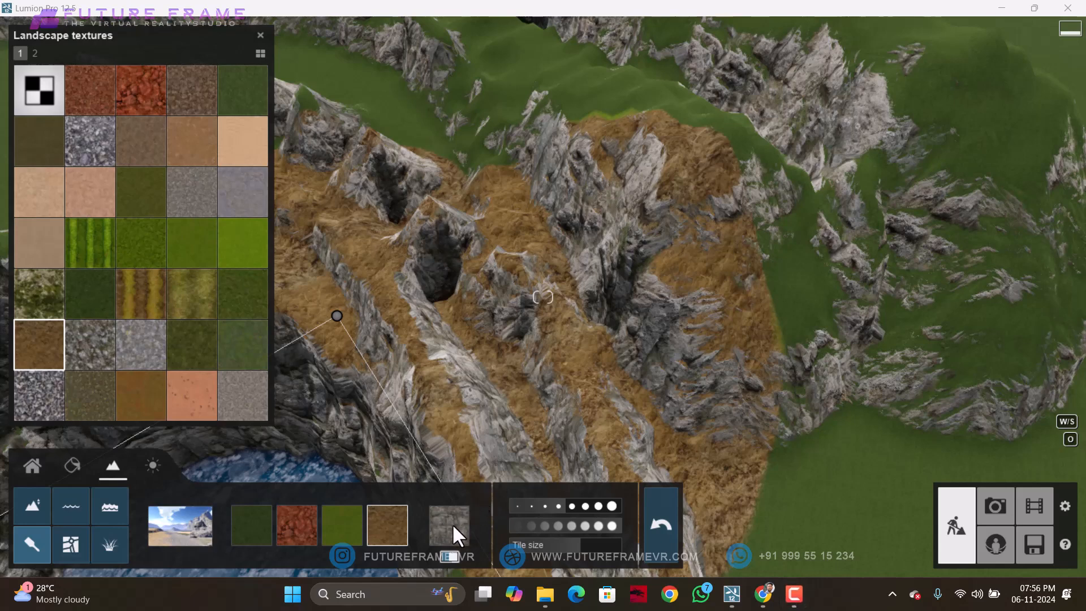
{"action": "left_click", "coordinate": [448, 547]}
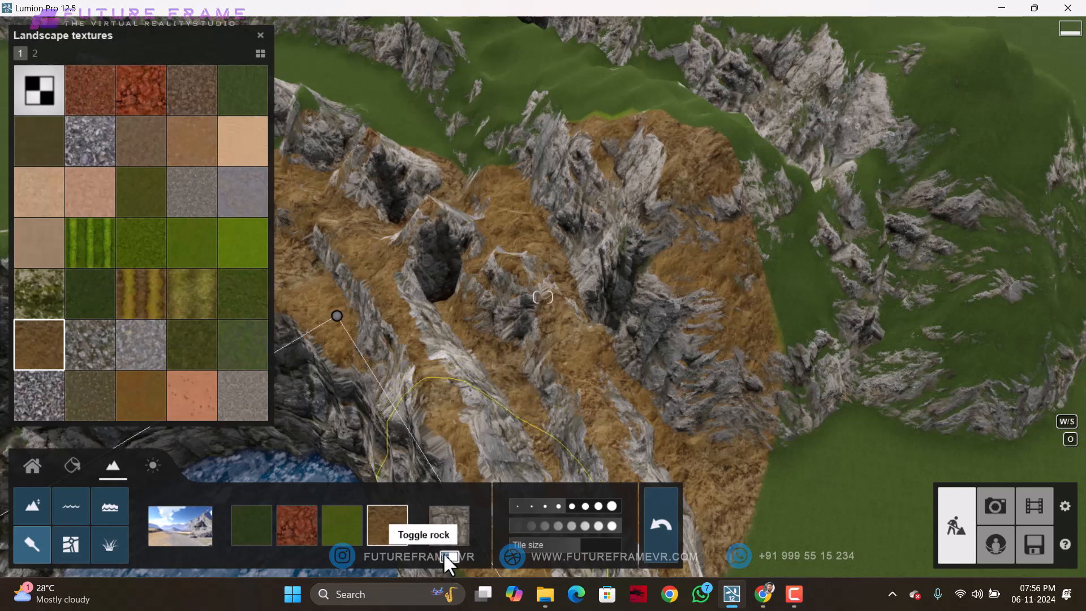
{"action": "left_click", "coordinate": [448, 556]}
{"action": "right_click_drag", "start_coordinate": [574, 303], "coordinate": [574, 283]}
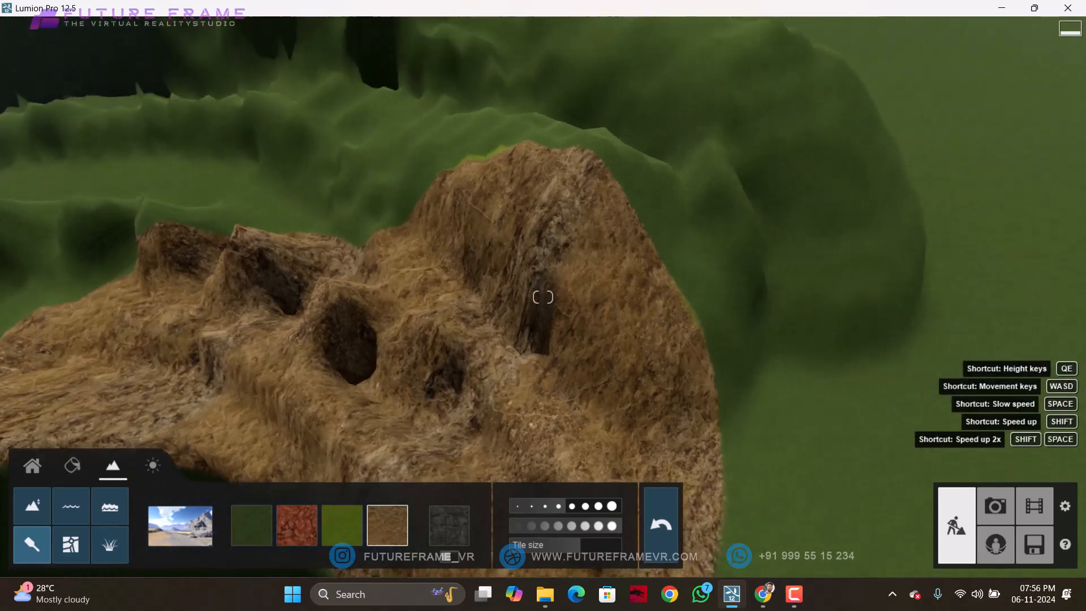
{"action": "scroll", "coordinate": [543, 297], "scroll_direction": "down", "scroll_amount": 4}
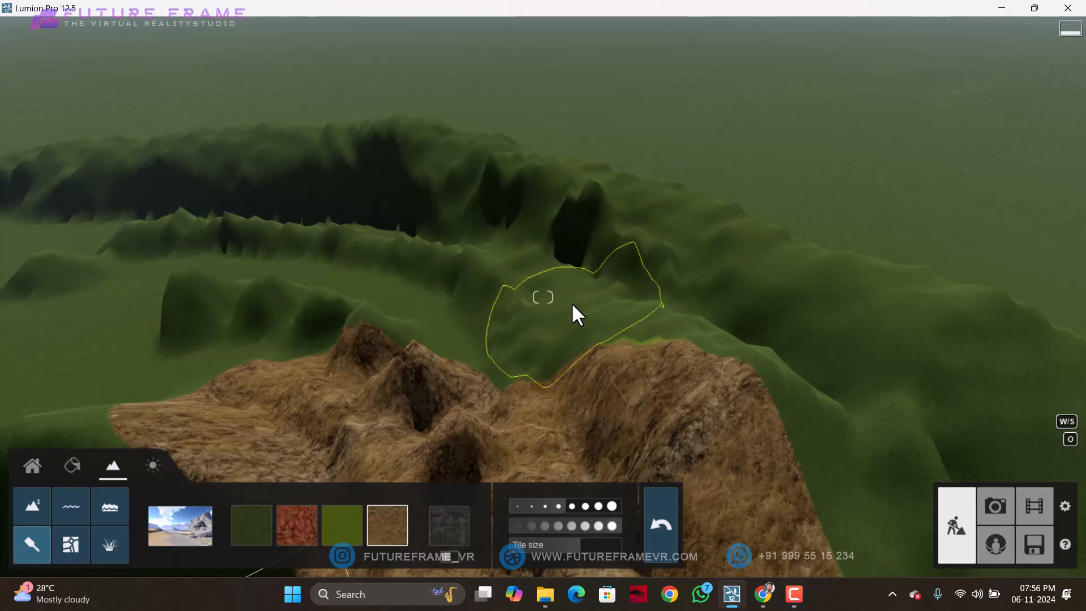
{"action": "left_click", "coordinate": [450, 557]}
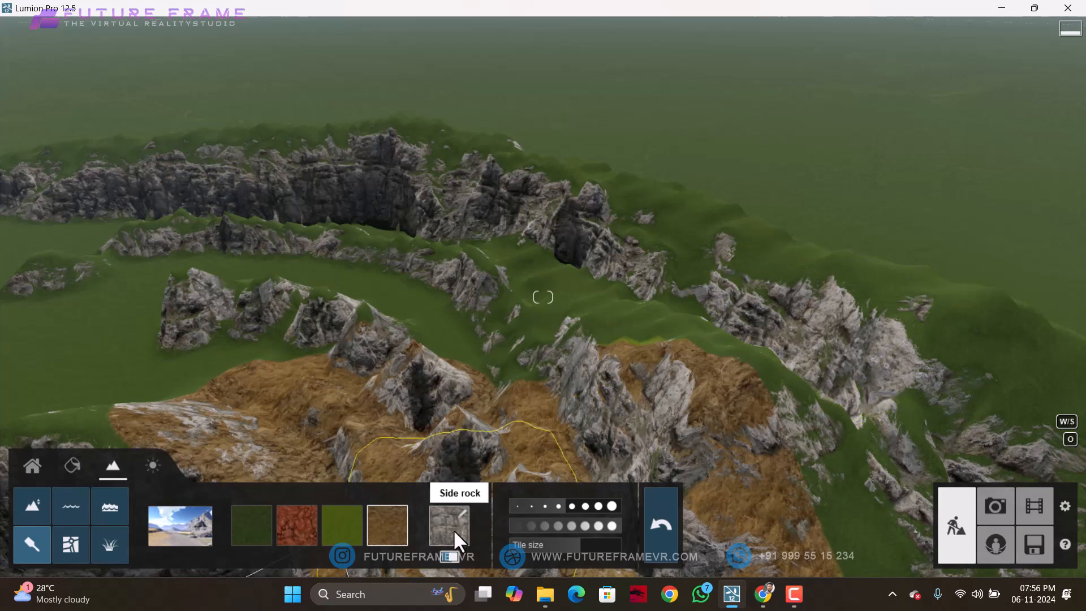
Step: Try EgyptSideRock, FarmlandEuBorder, FlatRock_NE, grey gravel and white snow textures for the side rock
{"action": "left_click", "coordinate": [456, 535]}
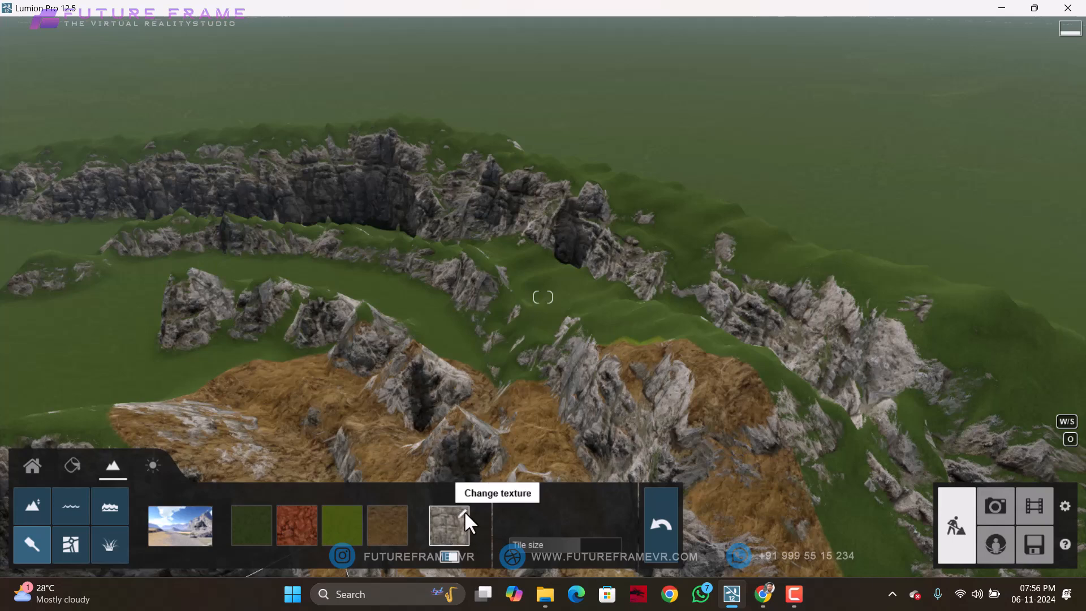
{"action": "left_click", "coordinate": [463, 513]}
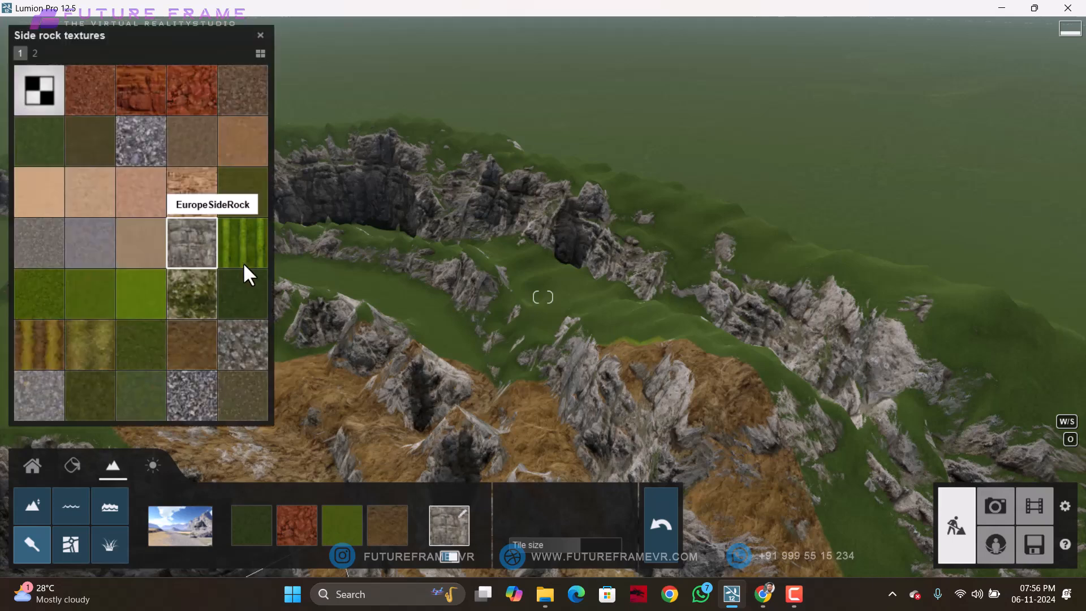
{"action": "left_click", "coordinate": [189, 162]}
{"action": "left_click", "coordinate": [188, 187]}
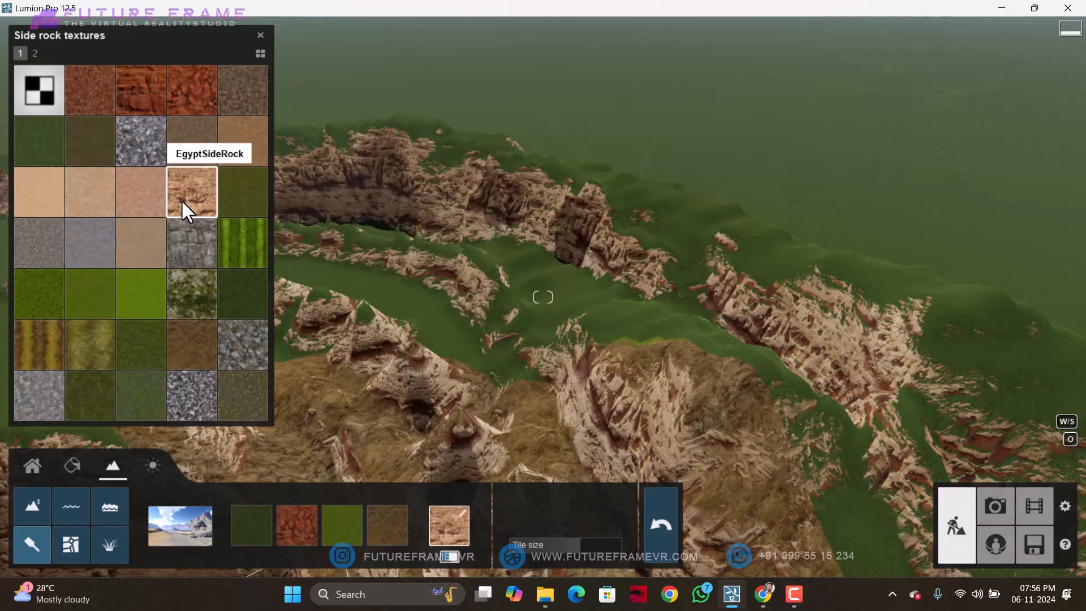
{"action": "left_click", "coordinate": [232, 303]}
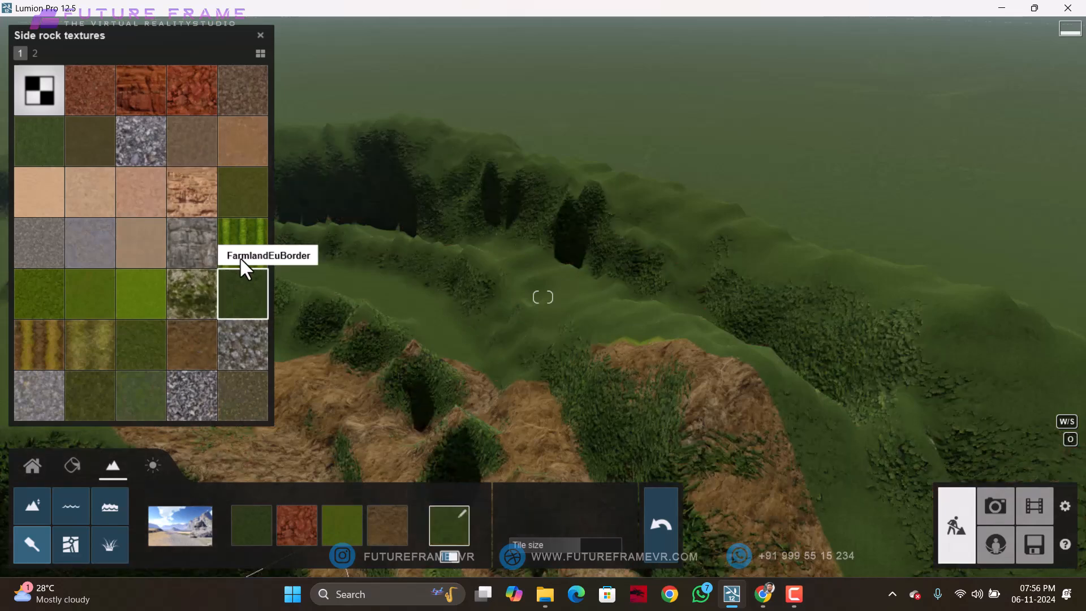
{"action": "left_click", "coordinate": [245, 357]}
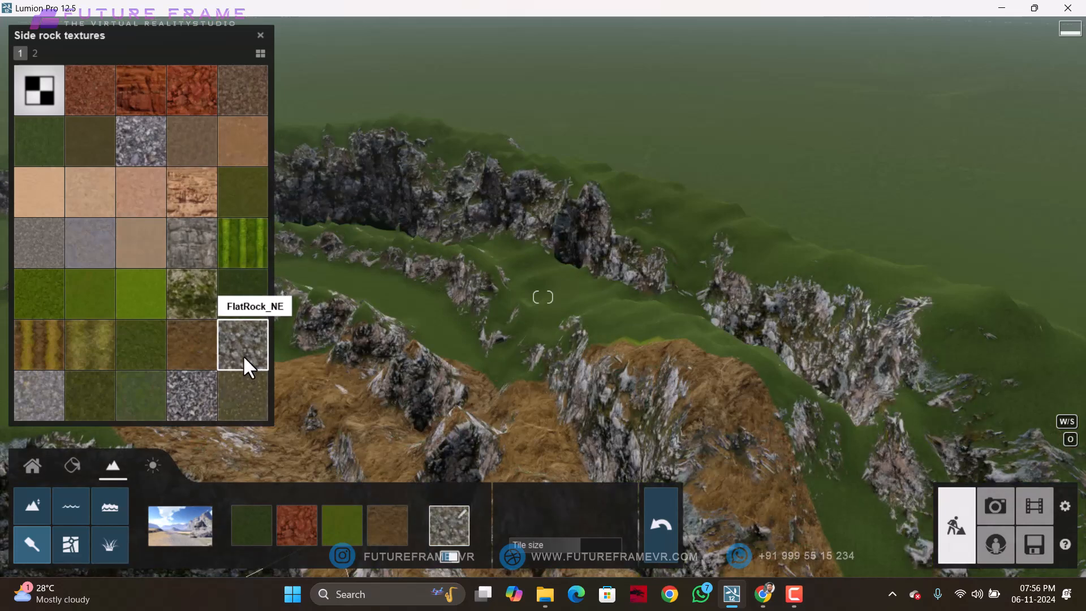
{"action": "left_click", "coordinate": [180, 397]}
{"action": "scroll", "coordinate": [147, 221], "scroll_direction": "down", "scroll_amount": 1}
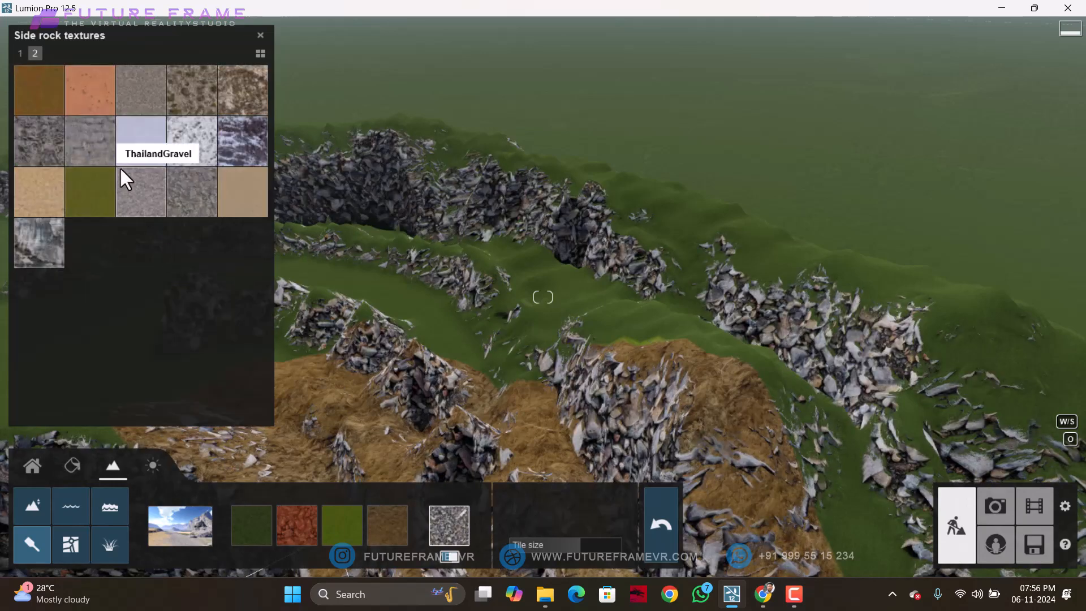
{"action": "left_click", "coordinate": [149, 129]}
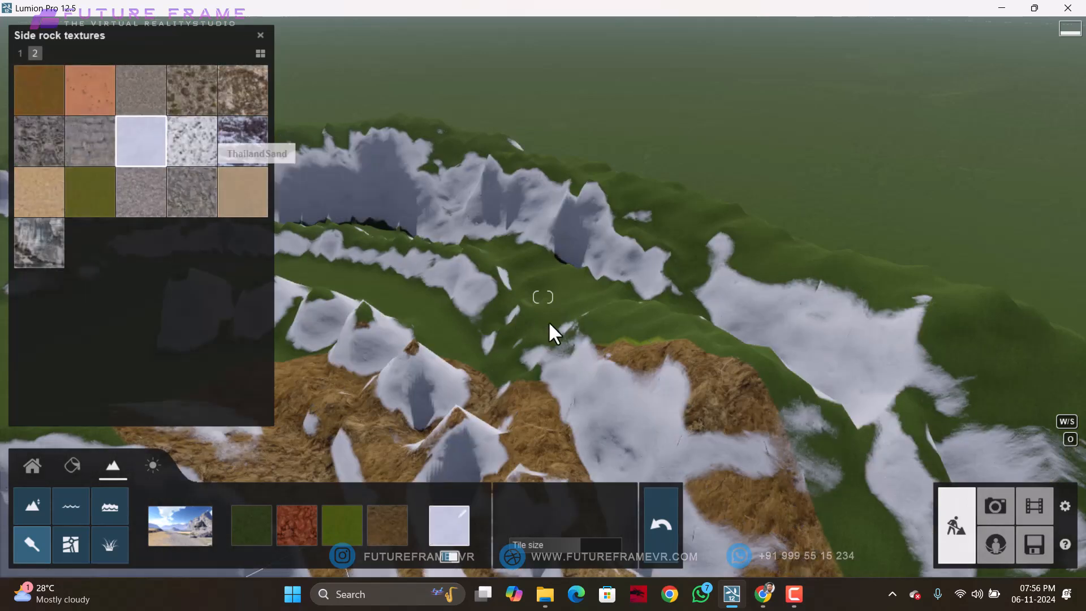
{"action": "right_click_drag", "start_coordinate": [548, 321], "coordinate": [569, 367]}
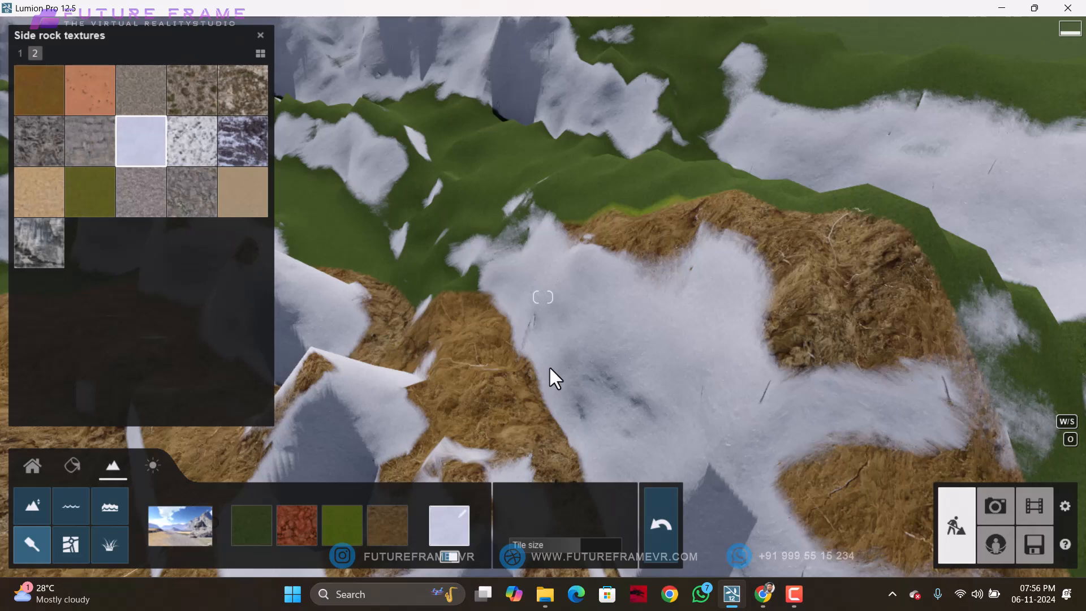
Step: Set the side rock to the snow-streaked dark rock texture and reduce its tile size
{"action": "left_click", "coordinate": [247, 120]}
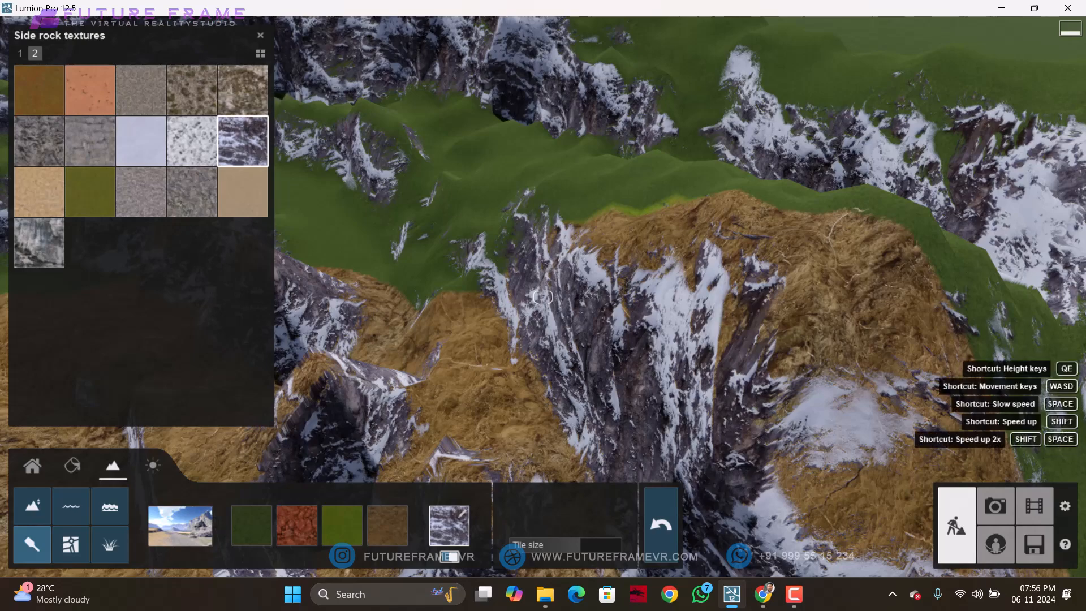
{"action": "right_click_drag", "start_coordinate": [565, 384], "coordinate": [694, 341]}
{"action": "right_click_drag", "start_coordinate": [554, 303], "coordinate": [615, 340]}
{"action": "scroll", "coordinate": [589, 321], "scroll_direction": "up", "scroll_amount": 5}
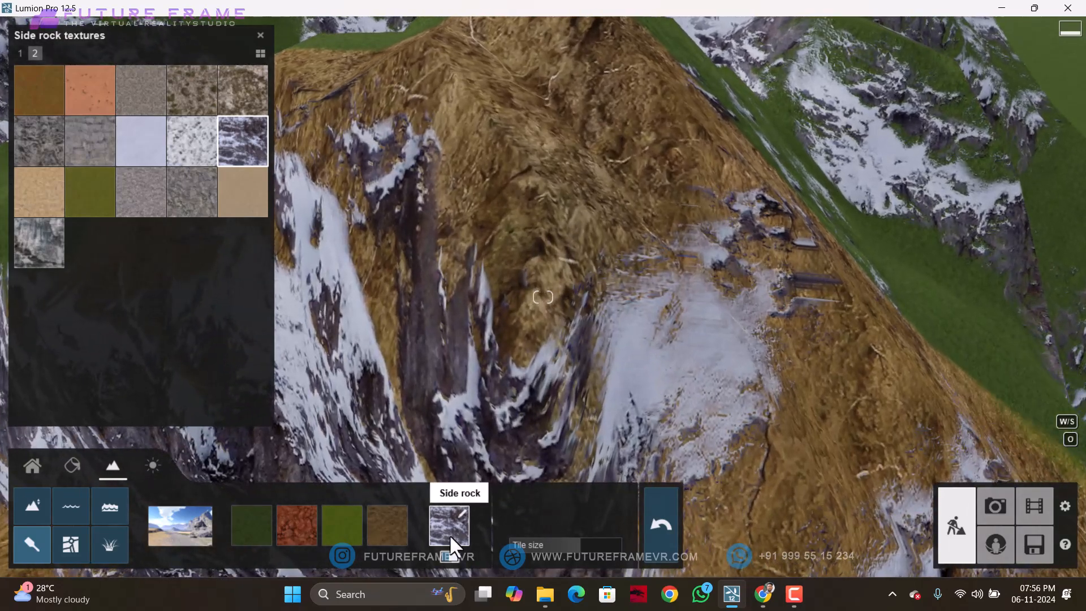
{"action": "mouse_move", "coordinate": [568, 544]}
{"action": "left_mouse_down"}
{"action": "mouse_move", "coordinate": [531, 550]}
{"action": "mouse_move", "coordinate": [579, 544]}
{"action": "mouse_move", "coordinate": [555, 554]}
{"action": "left_mouse_up"}
{"action": "key", "text": "s"}
{"action": "right_click_drag", "start_coordinate": [573, 391], "coordinate": [577, 362]}
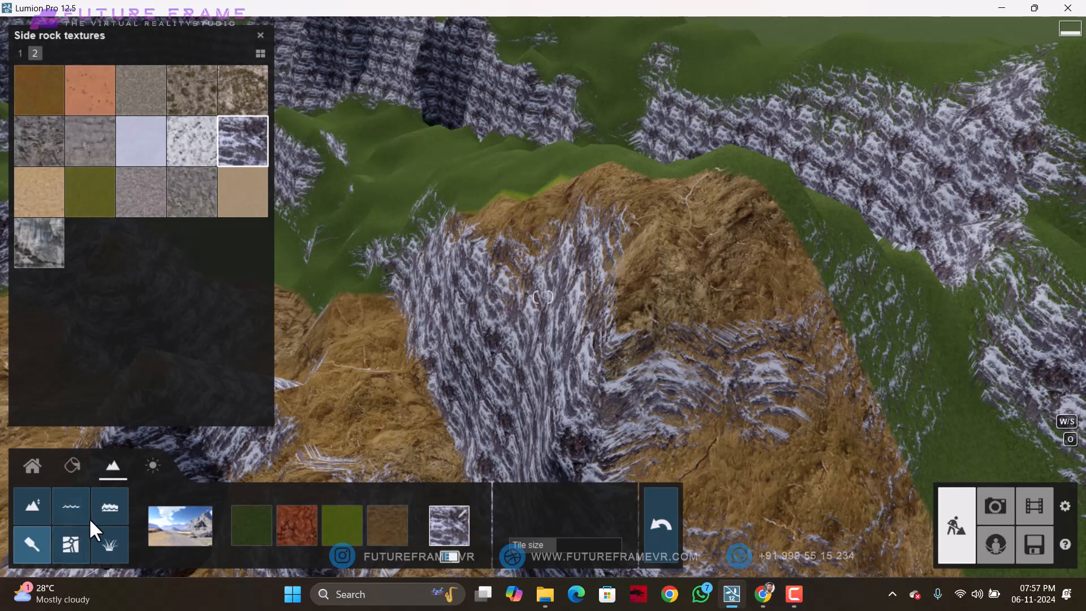
Step: Turn on the ocean to view it around the sculpted terrain, and turn it off again
{"action": "left_click", "coordinate": [117, 496]}
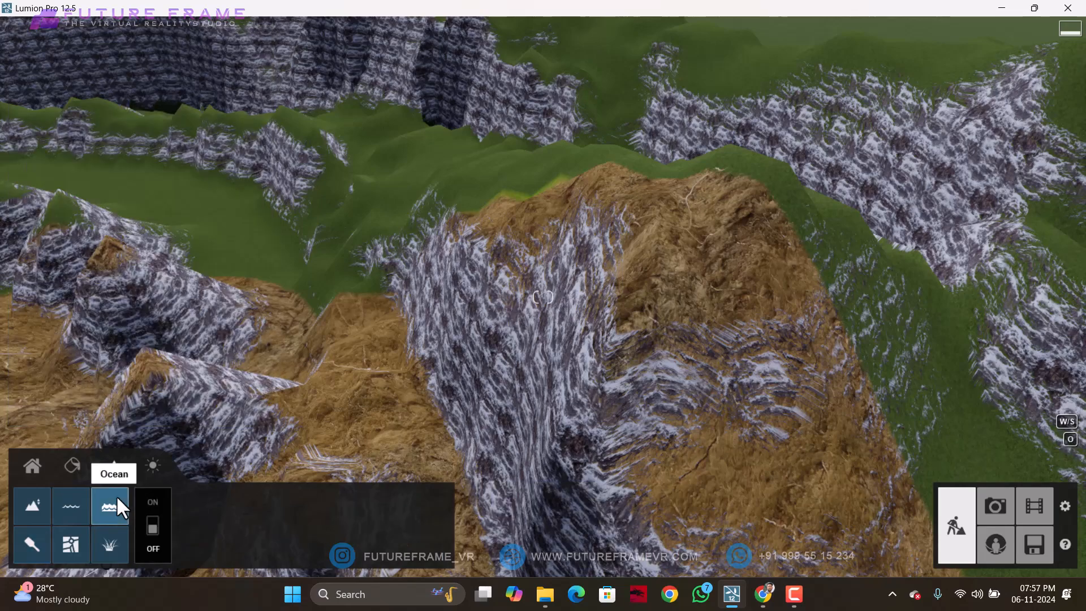
{"action": "left_click", "coordinate": [151, 520]}
{"action": "right_click_drag", "start_coordinate": [599, 403], "coordinate": [396, 351]}
{"action": "mouse_move", "coordinate": [543, 297]}
{"action": "right_mouse_down"}
{"action": "mouse_move", "coordinate": [195, 278]}
{"action": "mouse_move", "coordinate": [536, 297]}
{"action": "right_mouse_up"}
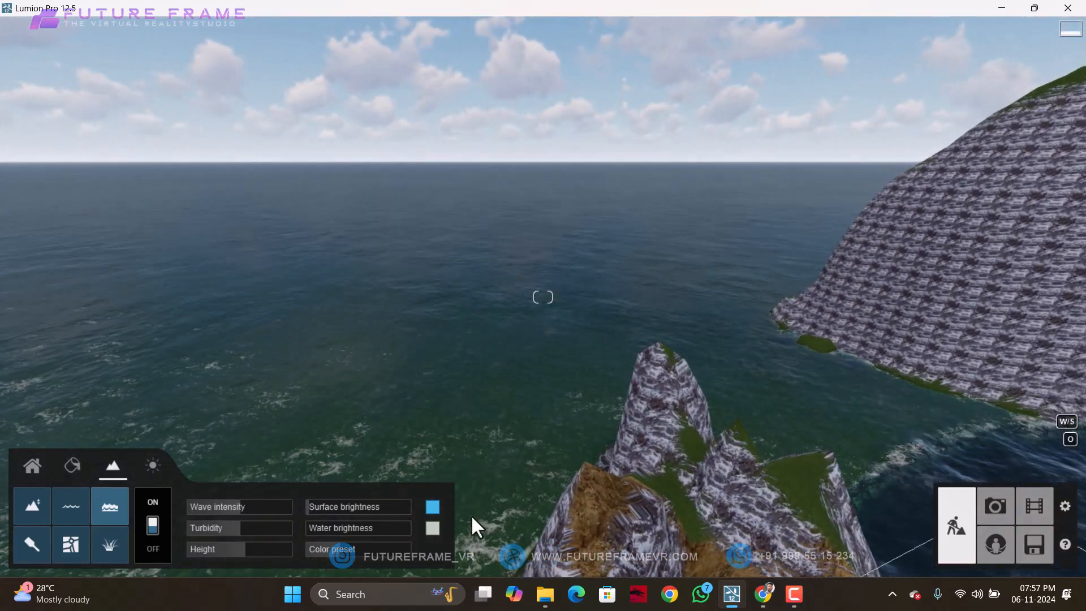
{"action": "left_click", "coordinate": [152, 525]}
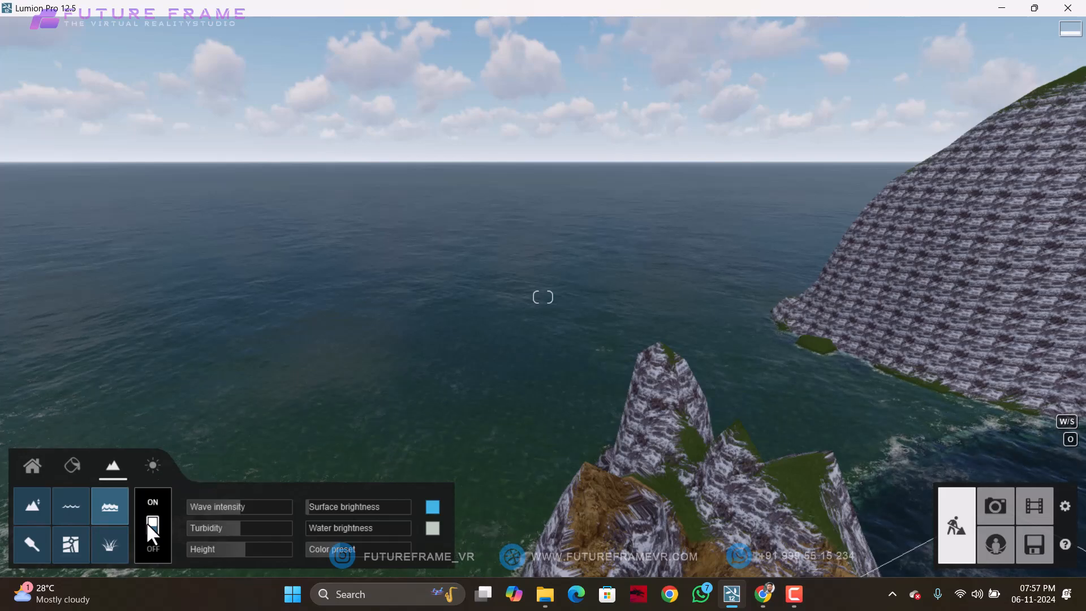
Step: Increase the tile size of the snowy side rock texture on the mountains
{"action": "left_click", "coordinate": [35, 542]}
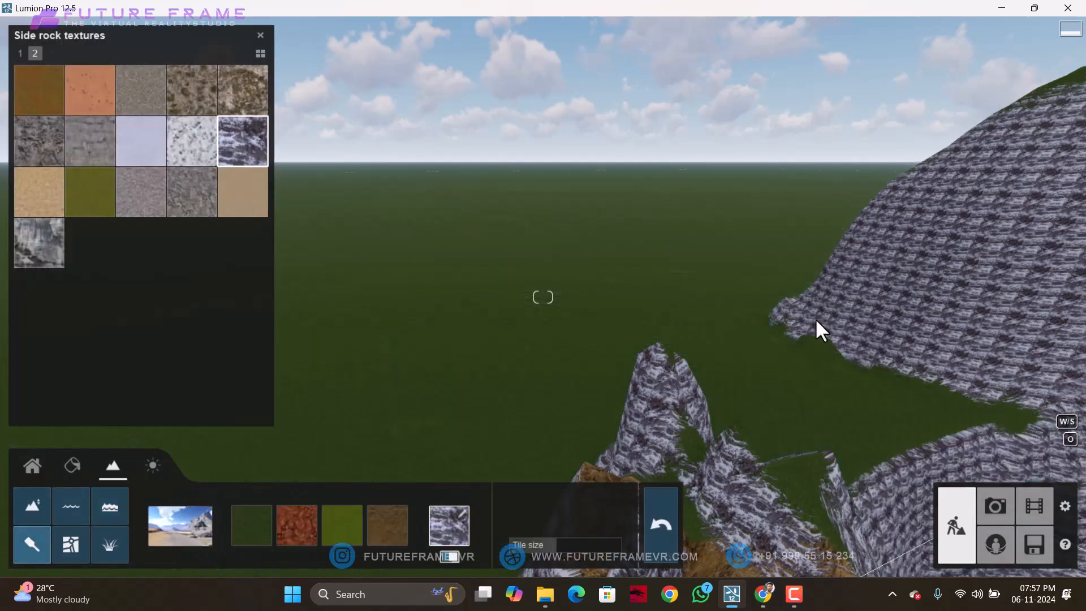
{"action": "right_click_drag", "start_coordinate": [815, 318], "coordinate": [848, 328]}
{"action": "left_click_drag", "start_coordinate": [557, 545], "coordinate": [590, 552]}
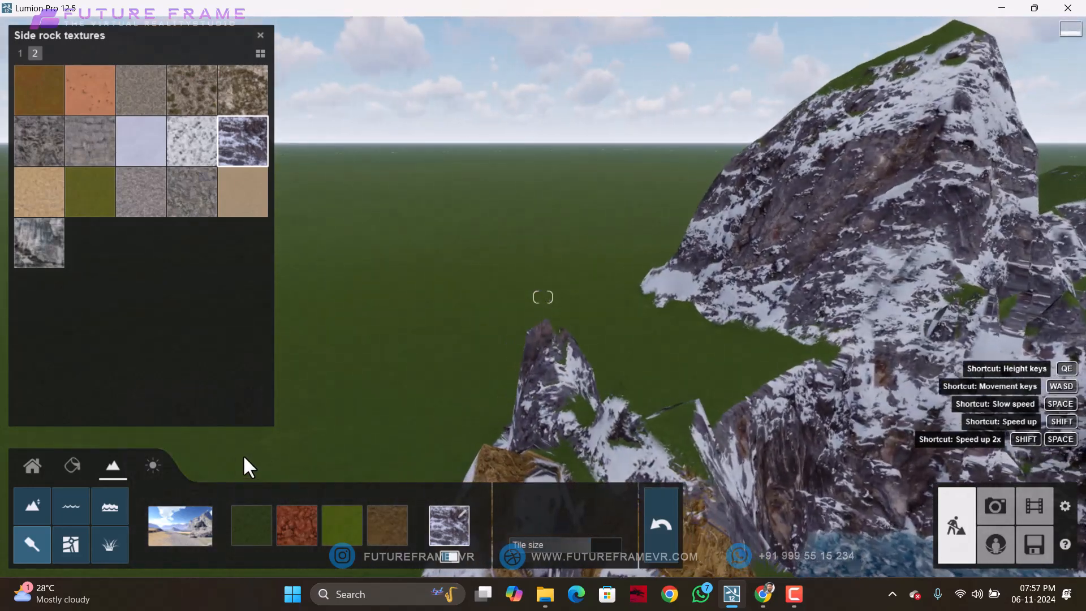
Step: Turn on the ocean and raise its wave intensity and turbidity to the maximum of 1.0
{"action": "left_click", "coordinate": [102, 505]}
{"action": "left_click", "coordinate": [150, 524]}
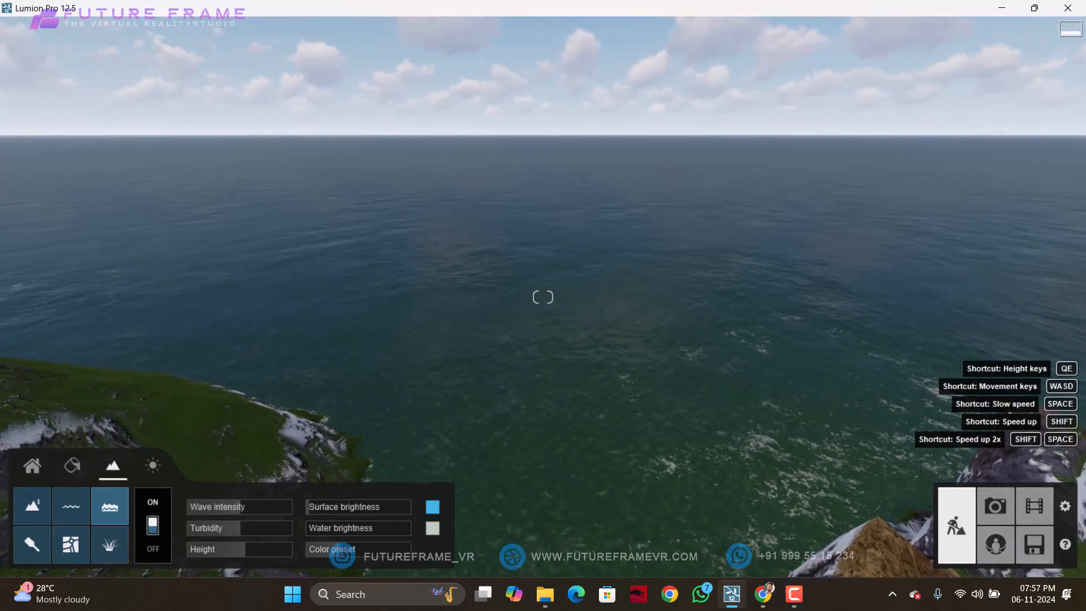
{"action": "mouse_move", "coordinate": [240, 507]}
{"action": "left_click_drag", "start_coordinate": [240, 506], "coordinate": [315, 521]}
{"action": "right_click_drag", "start_coordinate": [334, 492], "coordinate": [498, 303]}
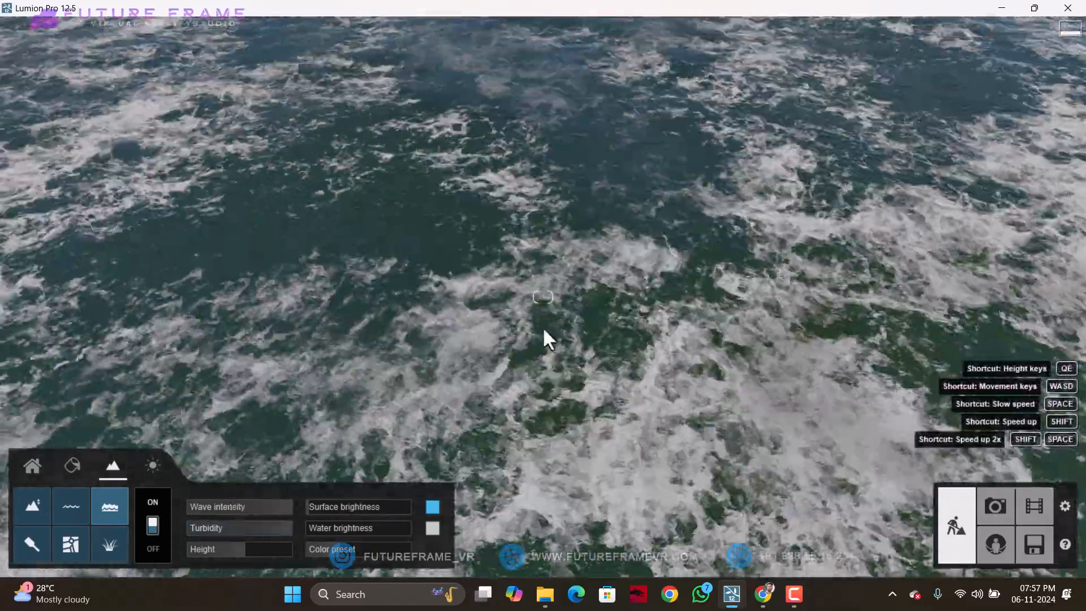
{"action": "right_click_drag", "start_coordinate": [544, 338], "coordinate": [536, 366]}
Step: Try higher ocean levels around the rocks, including a height of 5.4
{"action": "left_click_drag", "start_coordinate": [246, 548], "coordinate": [250, 550]}
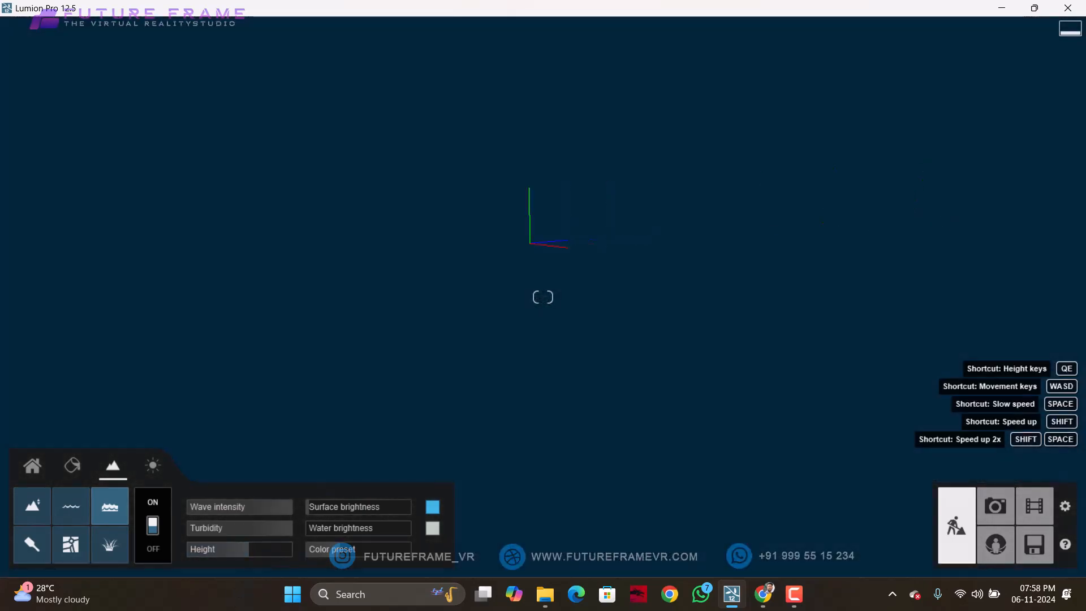
{"action": "left_click", "coordinate": [244, 546]}
{"action": "left_click_drag", "start_coordinate": [245, 548], "coordinate": [246, 549]}
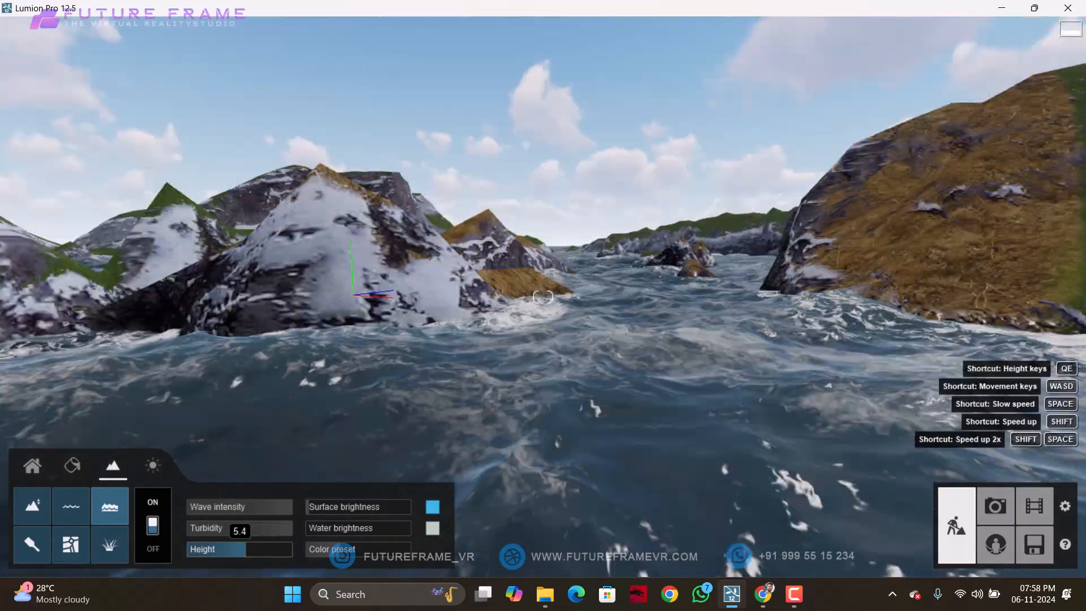
{"action": "right_click_drag", "start_coordinate": [353, 295], "coordinate": [403, 315]}
{"action": "key", "text": "s"}
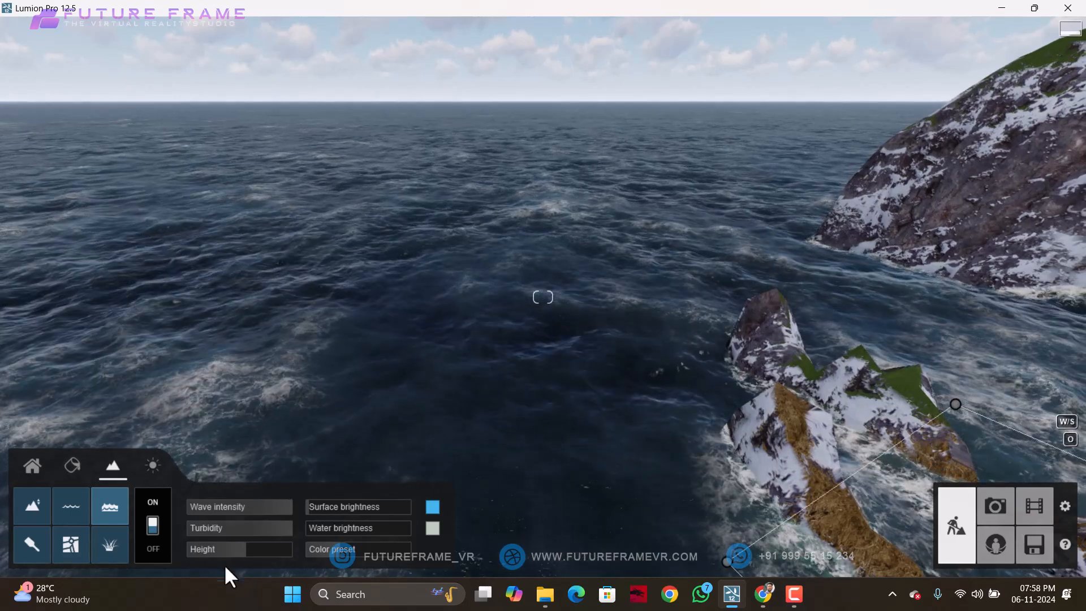
Step: Lower the ocean height to about 1.28 and raise it slightly with fine adjustment
{"action": "mouse_move", "coordinate": [249, 550]}
{"action": "left_click_drag", "start_coordinate": [249, 552], "coordinate": [141, 558]}
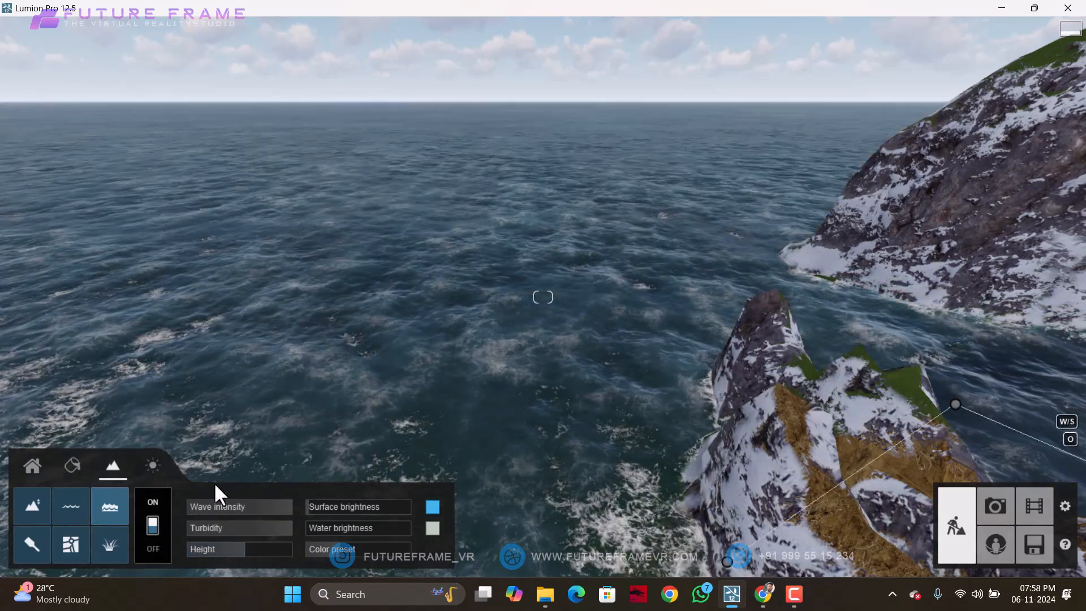
{"action": "mouse_move", "coordinate": [229, 545]}
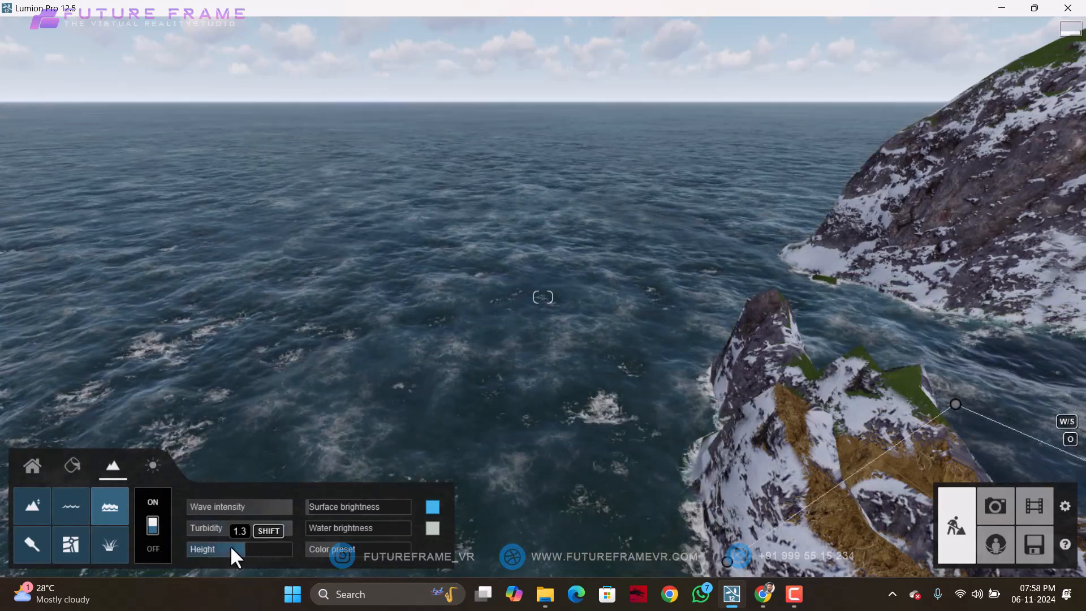
{"action": "left_click_drag", "start_coordinate": [229, 545], "coordinate": [246, 548]}
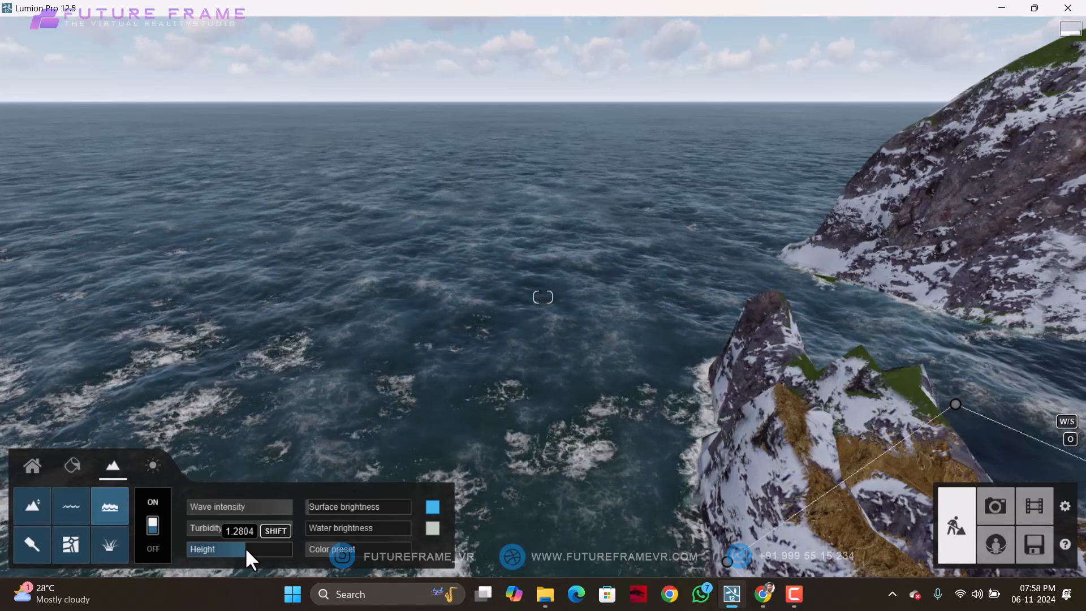
{"action": "left_click_drag", "start_coordinate": [247, 547], "coordinate": [402, 567]}
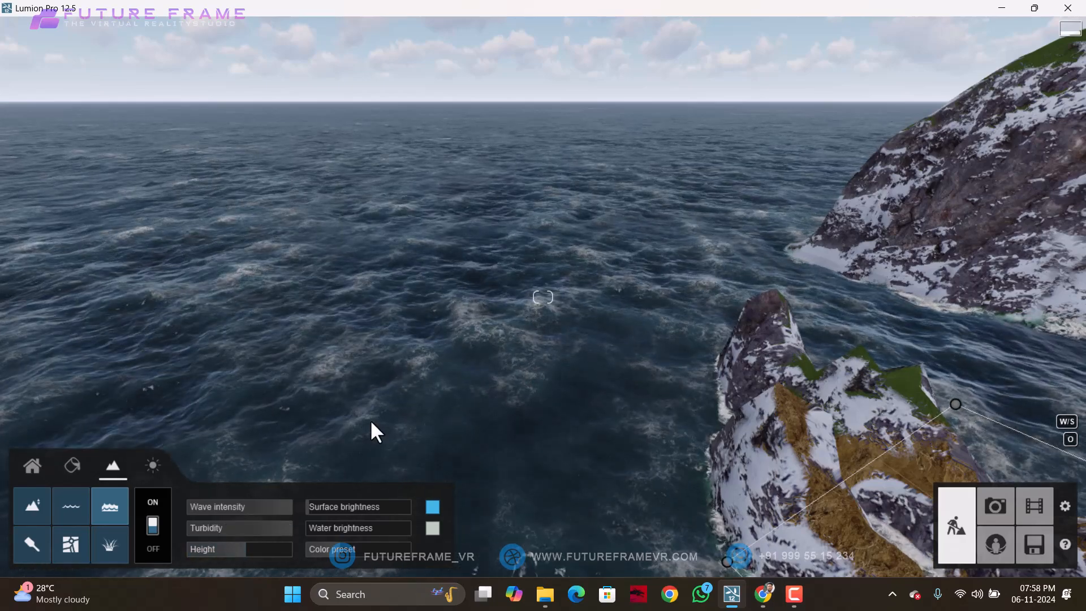
Step: Try different wave intensity and turbidity levels for the ocean and return both to 1.0
{"action": "mouse_move", "coordinate": [256, 507]}
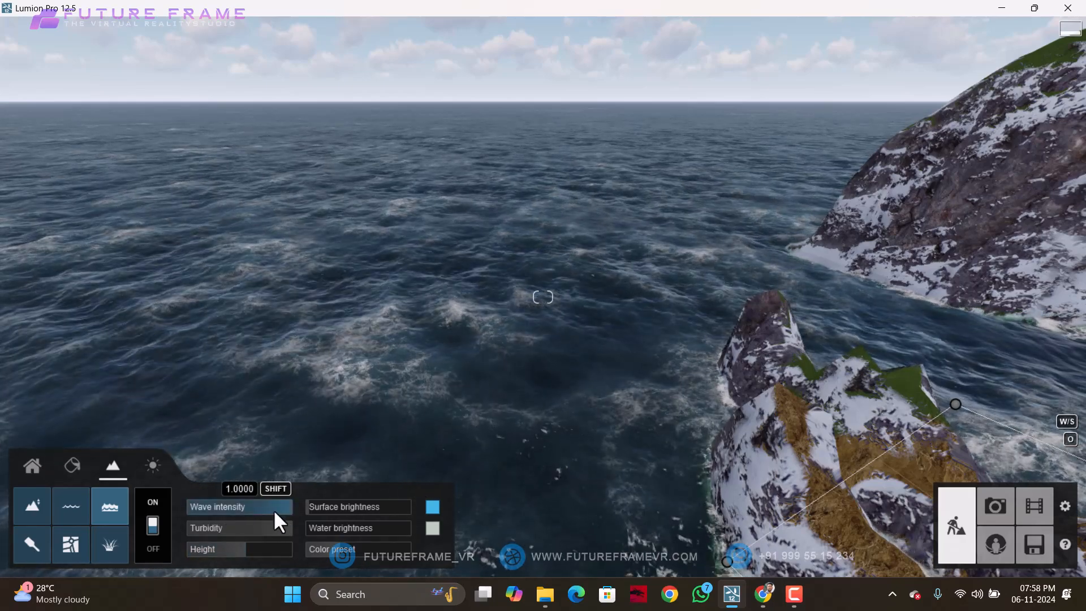
{"action": "left_click_drag", "start_coordinate": [274, 509], "coordinate": [175, 548]}
{"action": "mouse_move", "coordinate": [331, 508]}
{"action": "left_click_drag", "start_coordinate": [333, 512], "coordinate": [253, 527]}
{"action": "mouse_move", "coordinate": [254, 527]}
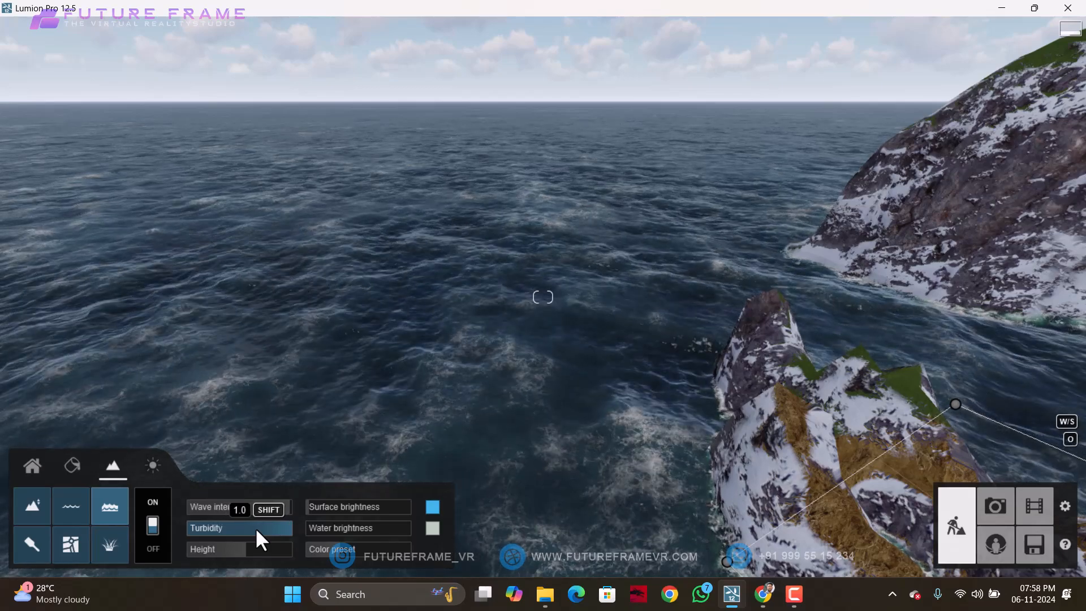
{"action": "left_click_drag", "start_coordinate": [278, 525], "coordinate": [418, 537]}
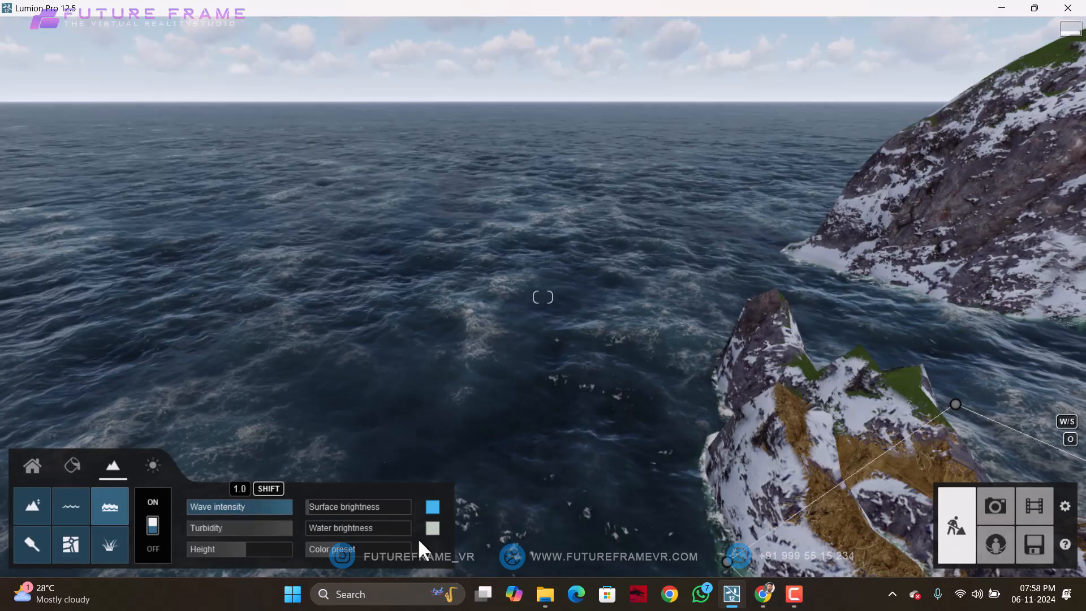
Step: Adjust the ocean's surface brightness and lighten its colors with the color preset
{"action": "left_click_drag", "start_coordinate": [336, 503], "coordinate": [300, 550]}
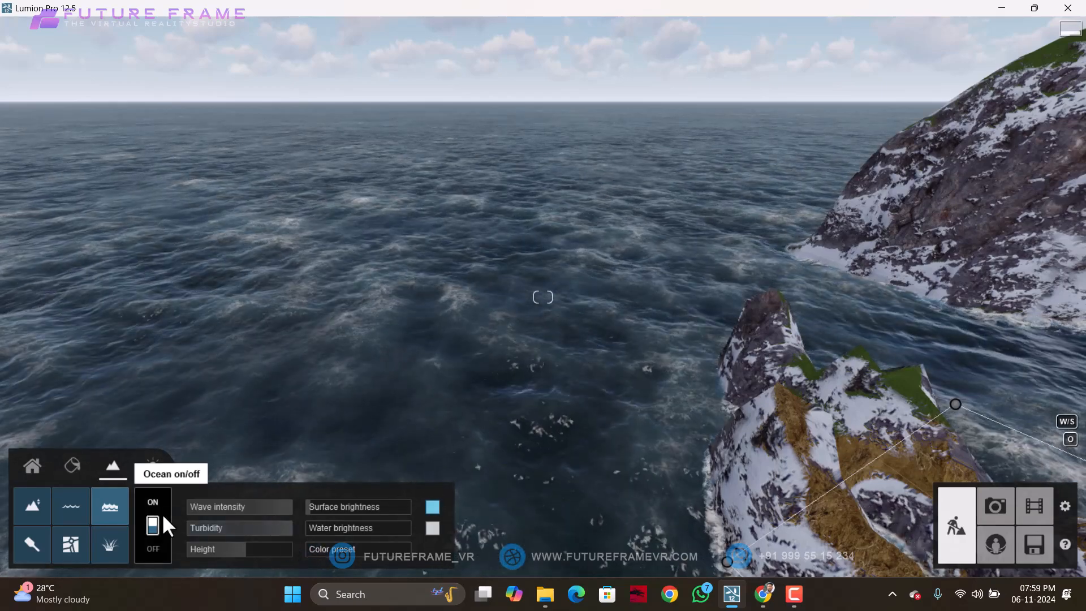
Step: Turn on the landscape grass and get close to the green hill to see it
{"action": "right_click_drag", "start_coordinate": [668, 310], "coordinate": [566, 311]}
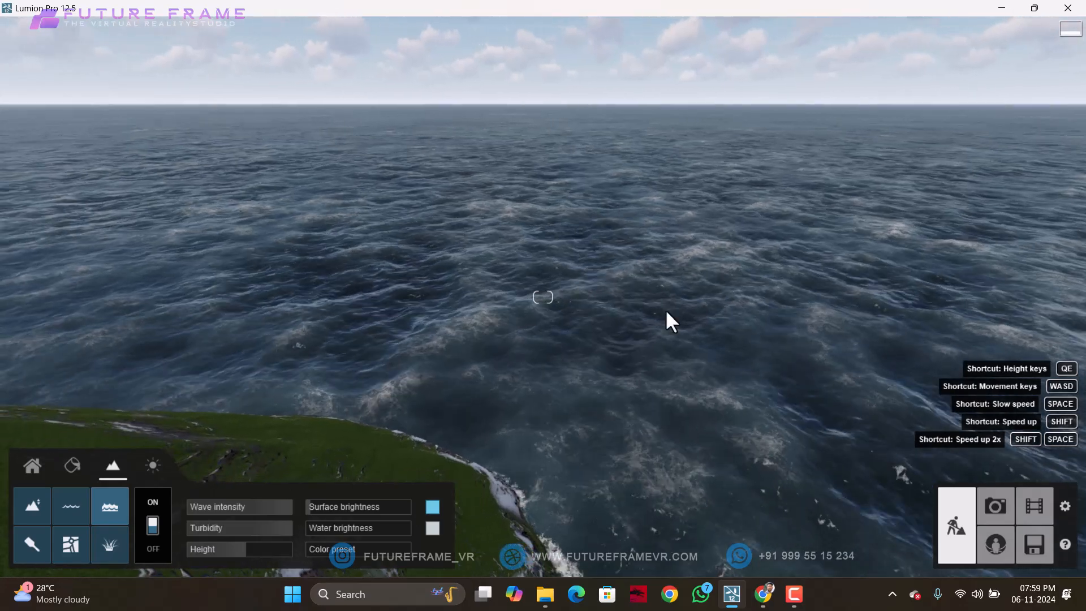
{"action": "right_click_drag", "start_coordinate": [667, 320], "coordinate": [803, 318]}
{"action": "right_click_drag", "start_coordinate": [508, 303], "coordinate": [521, 296]}
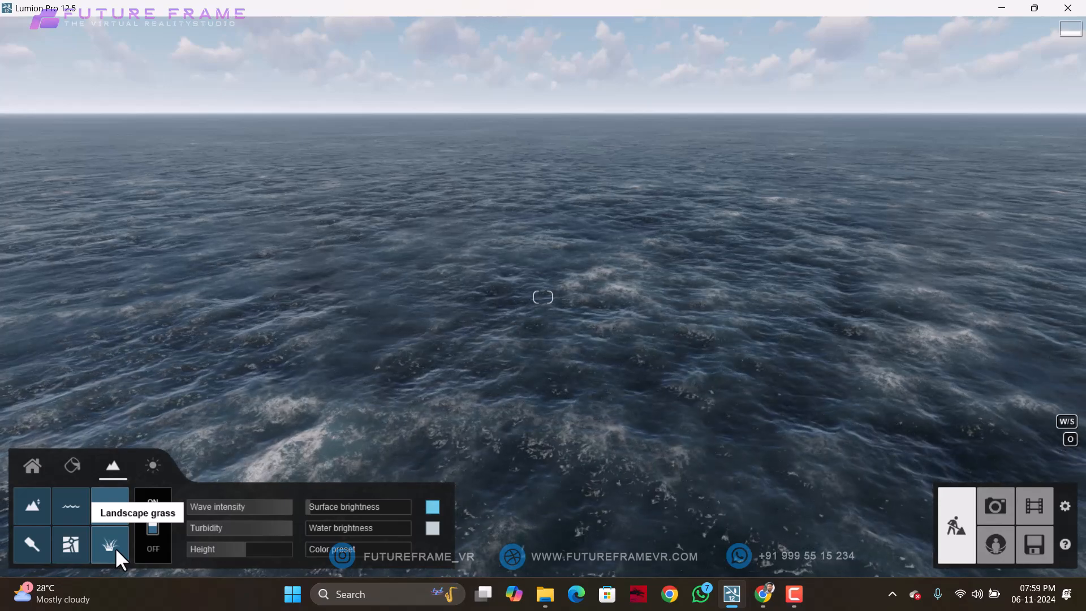
{"action": "left_click", "coordinate": [114, 547]}
{"action": "right_click_drag", "start_coordinate": [458, 383], "coordinate": [388, 455]}
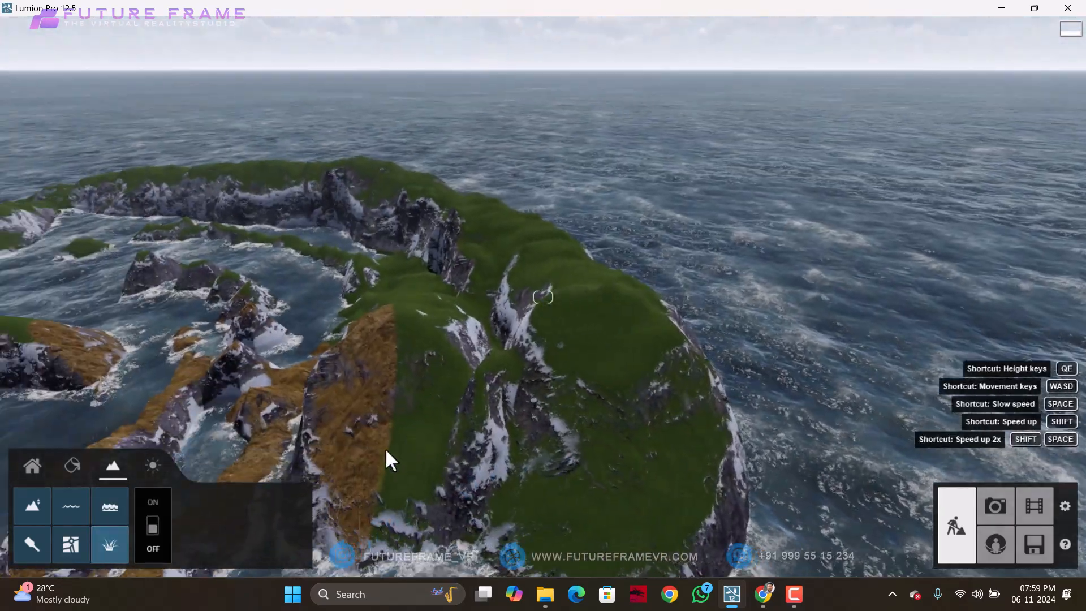
{"action": "left_click", "coordinate": [150, 527]}
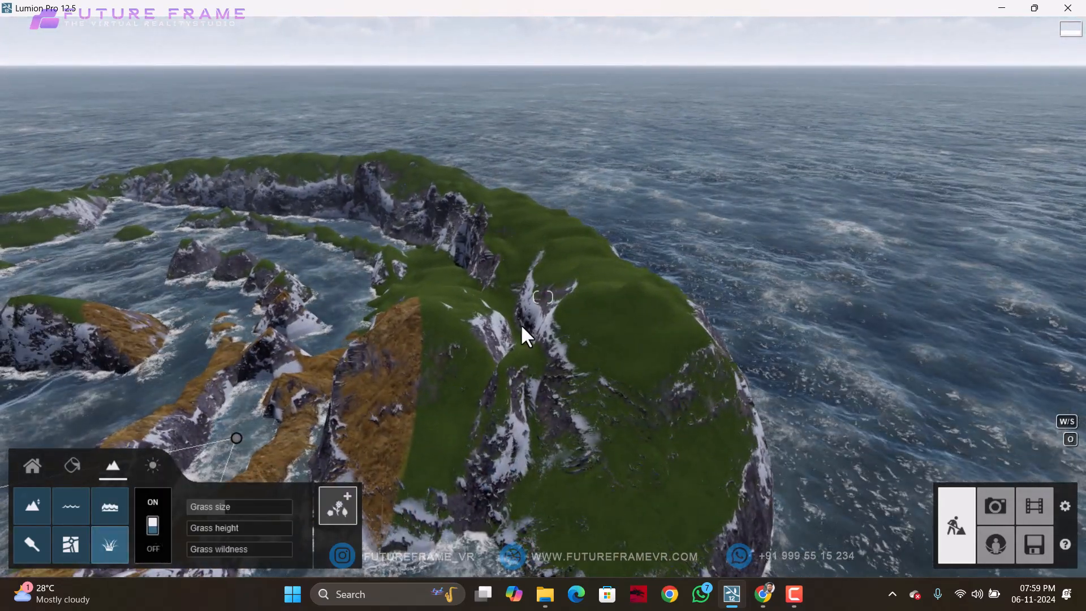
{"action": "right_click_drag", "start_coordinate": [520, 323], "coordinate": [535, 314]}
{"action": "key", "text": "w"}
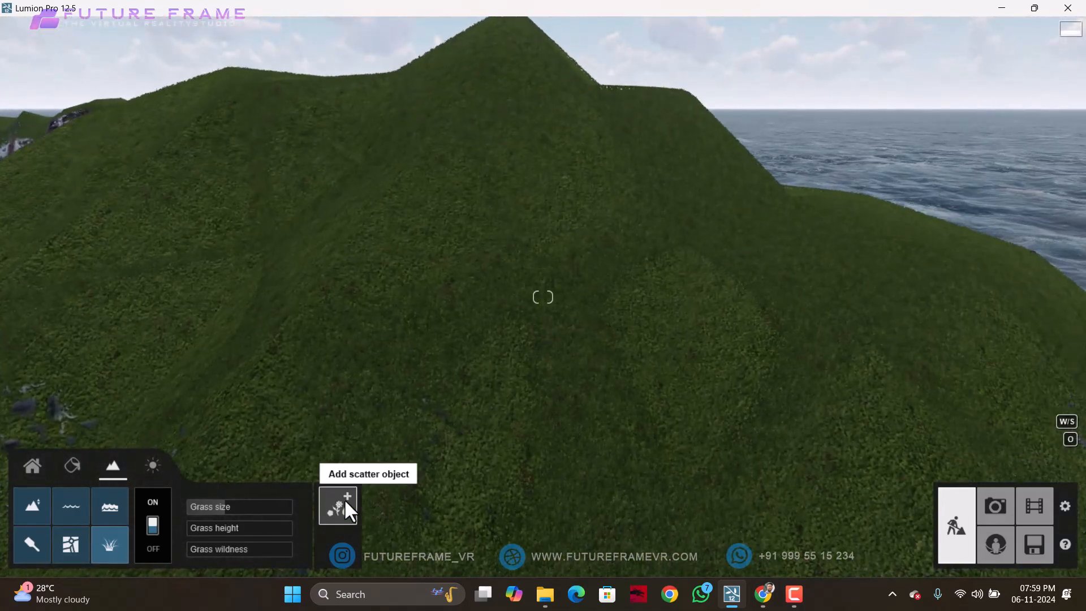
Step: Add Chamomile 1 as a scatter object to the landscape grass
{"action": "left_click", "coordinate": [344, 498]}
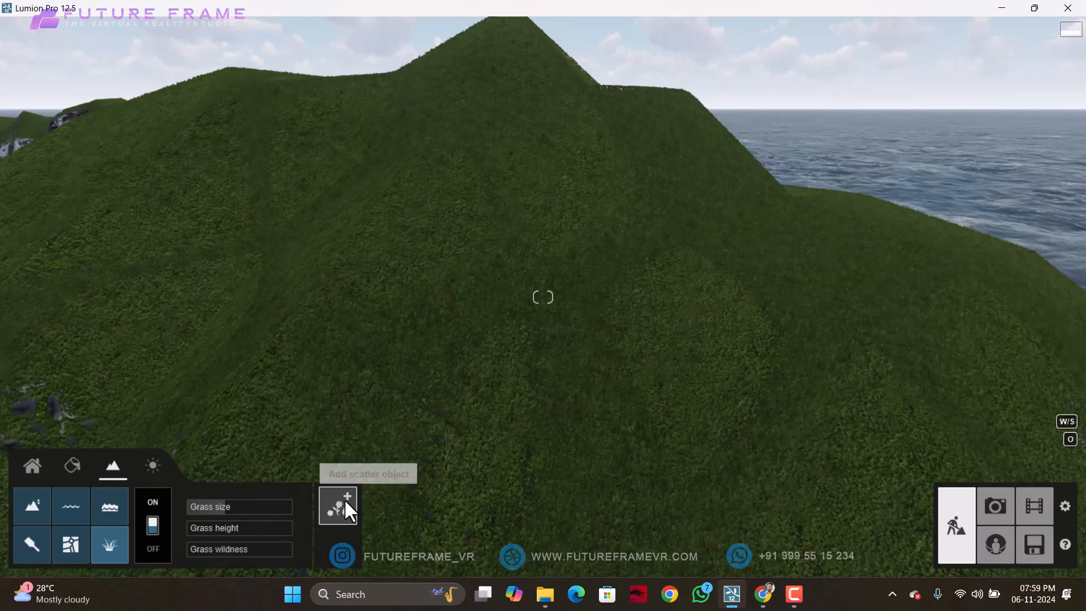
{"action": "left_click", "coordinate": [89, 136]}
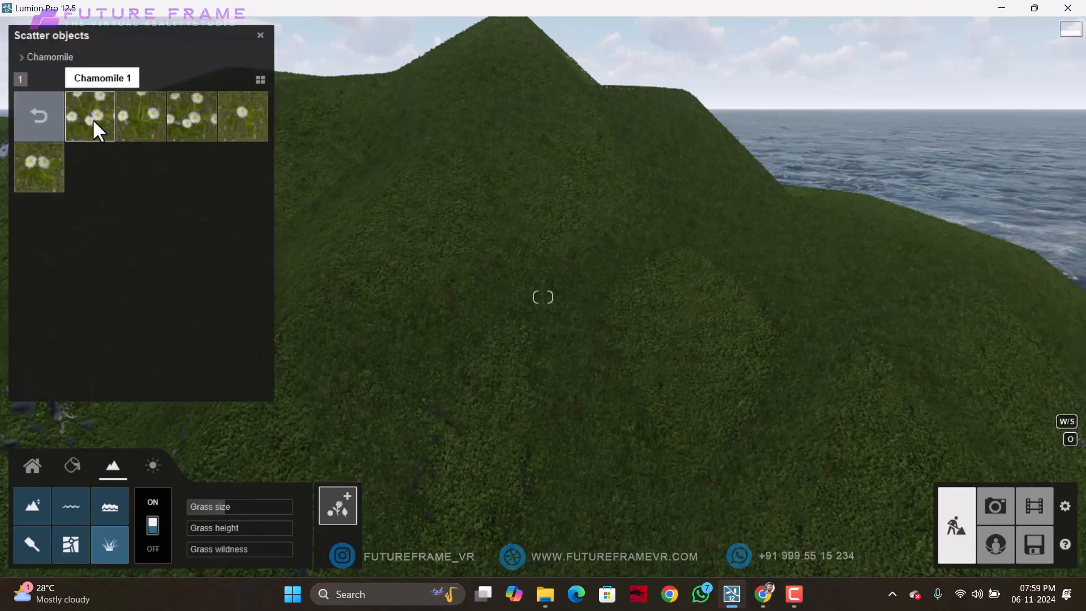
{"action": "left_click", "coordinate": [94, 121]}
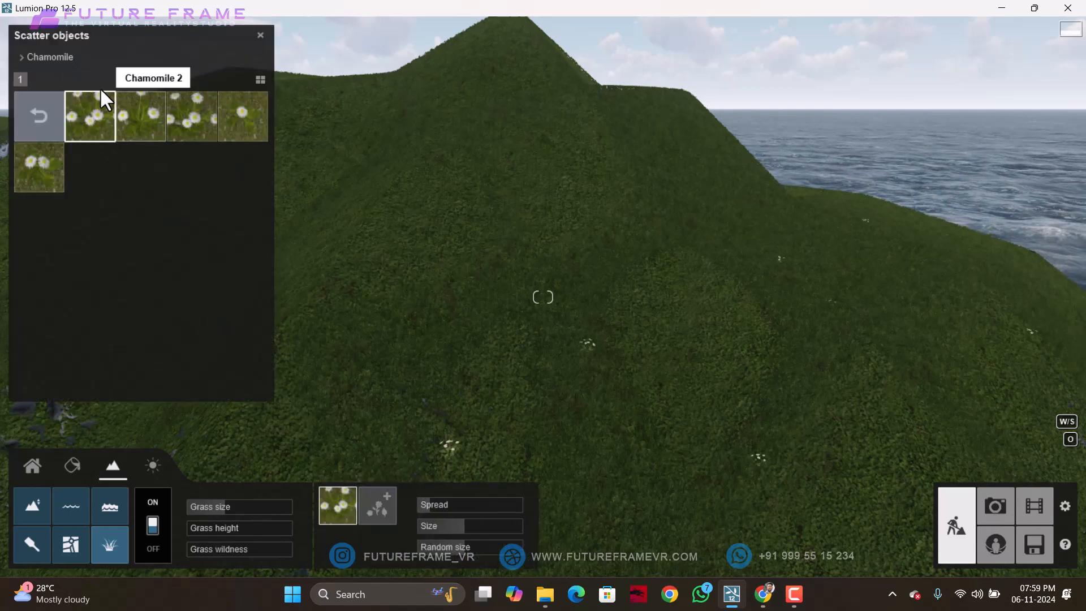
{"action": "scroll", "coordinate": [542, 306], "scroll_direction": "down", "scroll_amount": 5}
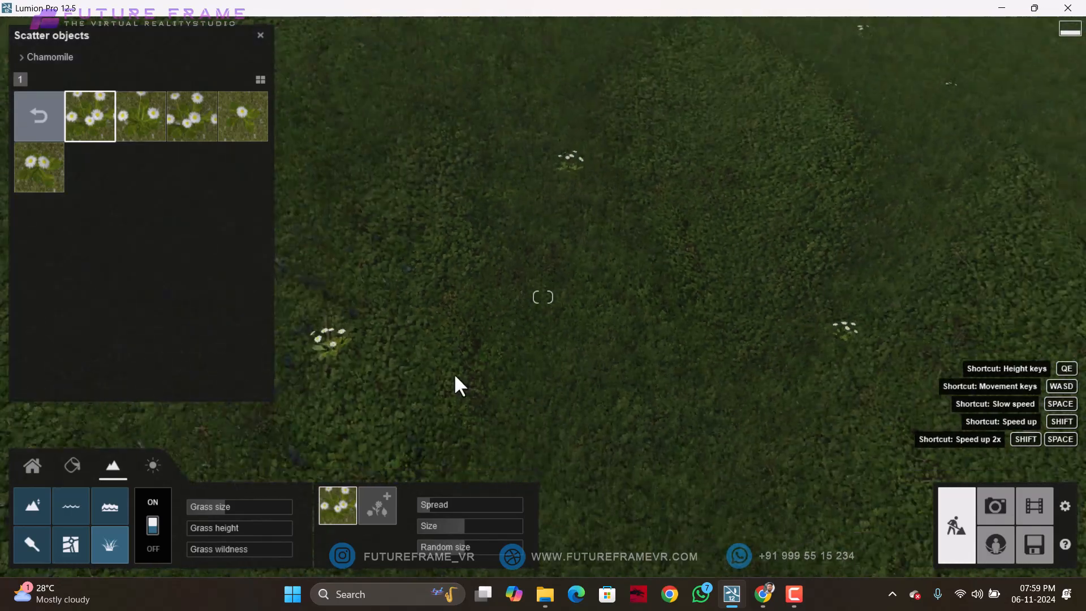
Step: Add the first stone from the Stone collection as a second scatter object in the grass
{"action": "left_click", "coordinate": [378, 505]}
{"action": "left_click", "coordinate": [44, 114]}
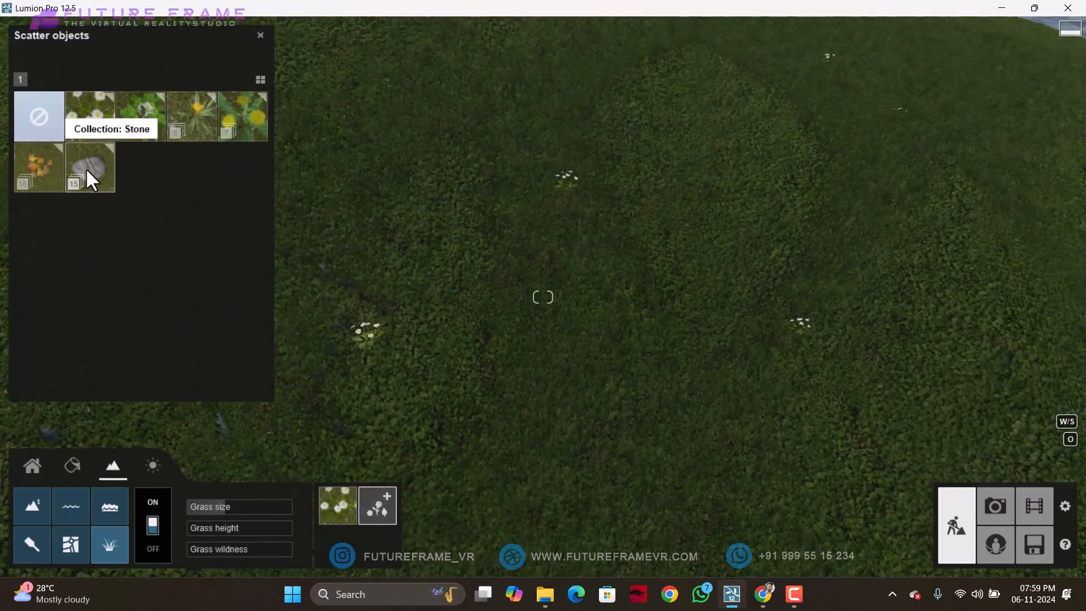
{"action": "left_click", "coordinate": [88, 169]}
{"action": "left_click", "coordinate": [89, 116]}
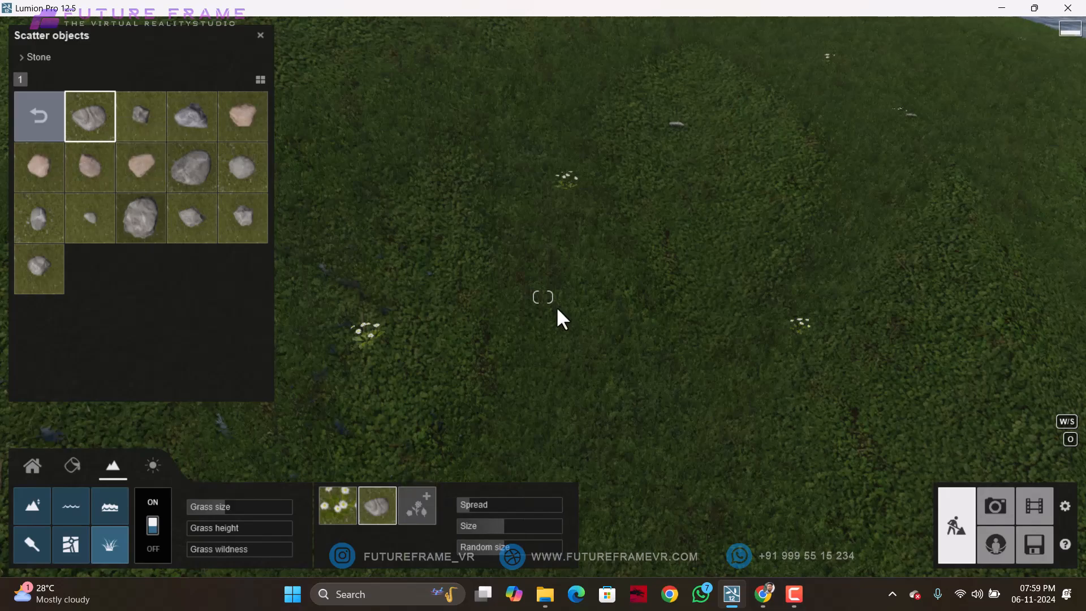
{"action": "scroll", "coordinate": [561, 319], "scroll_direction": "up", "scroll_amount": 5}
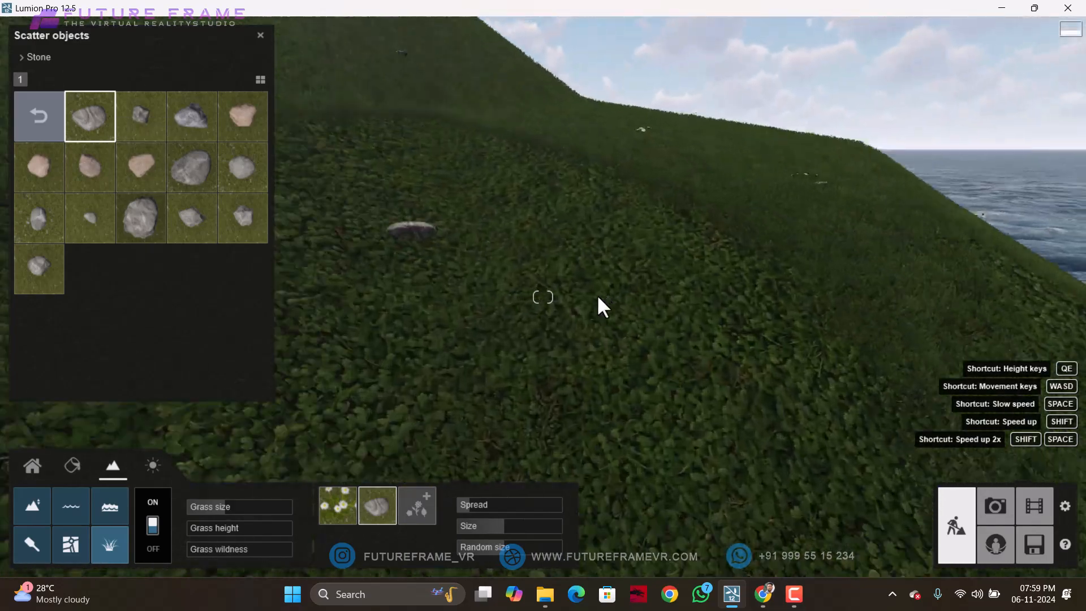
{"action": "scroll", "coordinate": [598, 297], "scroll_direction": "up", "scroll_amount": 2}
{"action": "right_click_drag", "start_coordinate": [598, 297], "coordinate": [572, 314]}
{"action": "scroll", "coordinate": [572, 313], "scroll_direction": "down", "scroll_amount": 6}
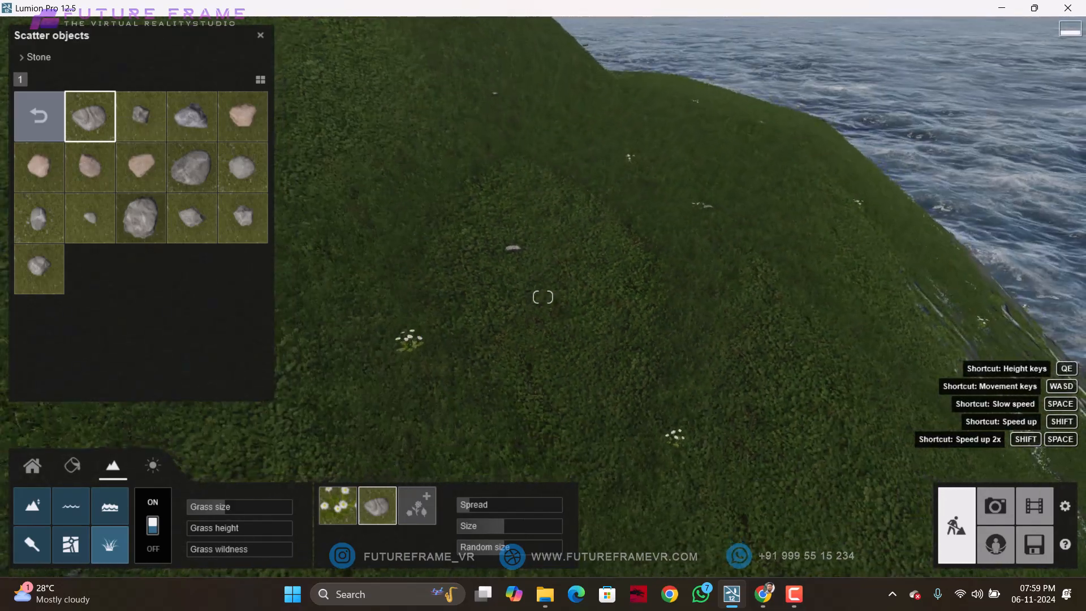
Step: Adjust the spread of the scattered stones and increase their size and random size
{"action": "left_click_drag", "start_coordinate": [471, 507], "coordinate": [652, 534]}
{"action": "left_click_drag", "start_coordinate": [508, 547], "coordinate": [377, 556]}
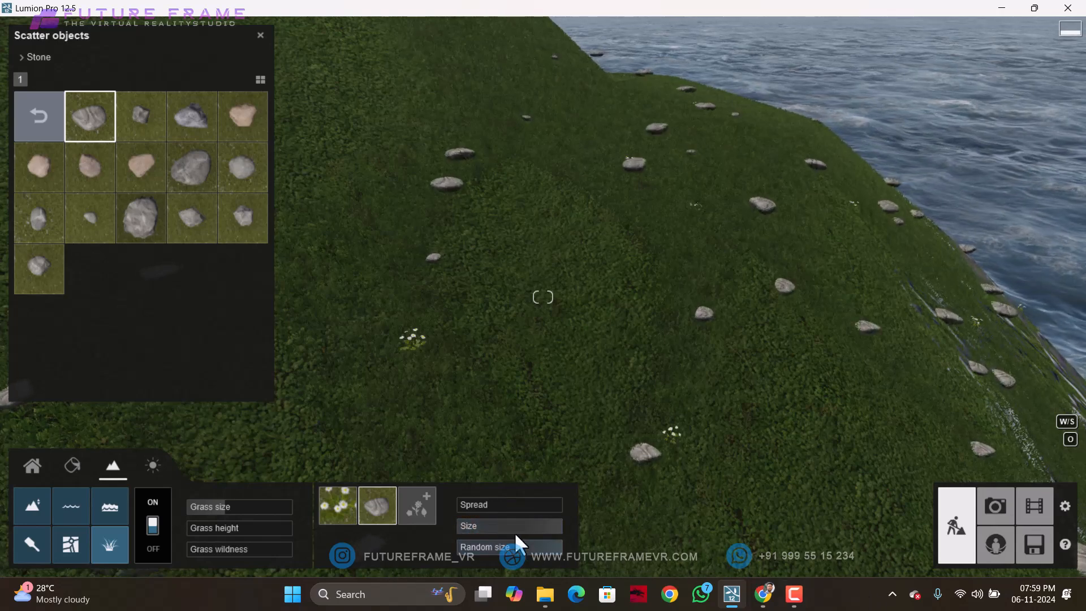
{"action": "left_click_drag", "start_coordinate": [488, 507], "coordinate": [392, 535]}
Step: Set the Chamomile 1 scatter's spread to 1.0 and increase its size and random size
{"action": "left_click", "coordinate": [340, 504]}
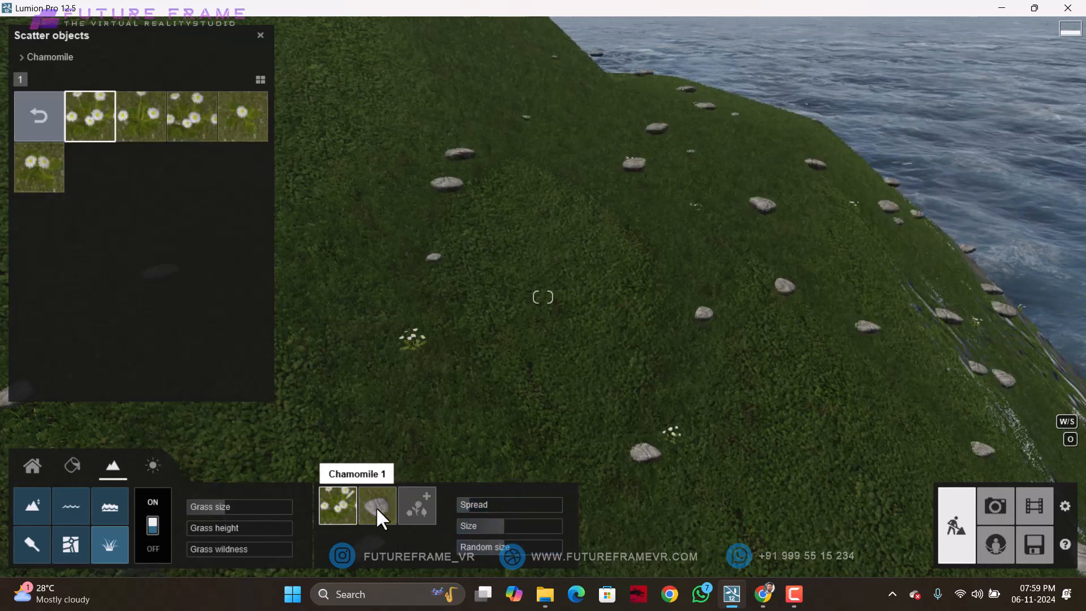
{"action": "left_click_drag", "start_coordinate": [467, 510], "coordinate": [610, 553]}
{"action": "left_click_drag", "start_coordinate": [467, 509], "coordinate": [425, 519]}
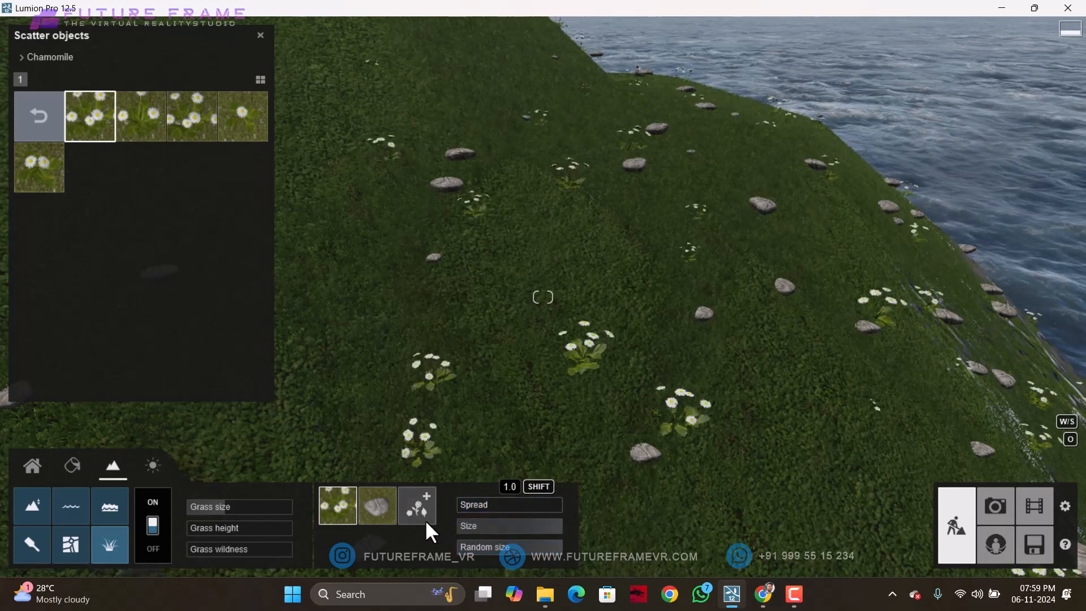
Step: Examine the scattered flowers and stones from afar and close up, comparing the landscape grass switched off and on
{"action": "right_click_drag", "start_coordinate": [426, 519], "coordinate": [373, 442]}
{"action": "key", "text": "s"}
{"action": "key", "text": "s"}
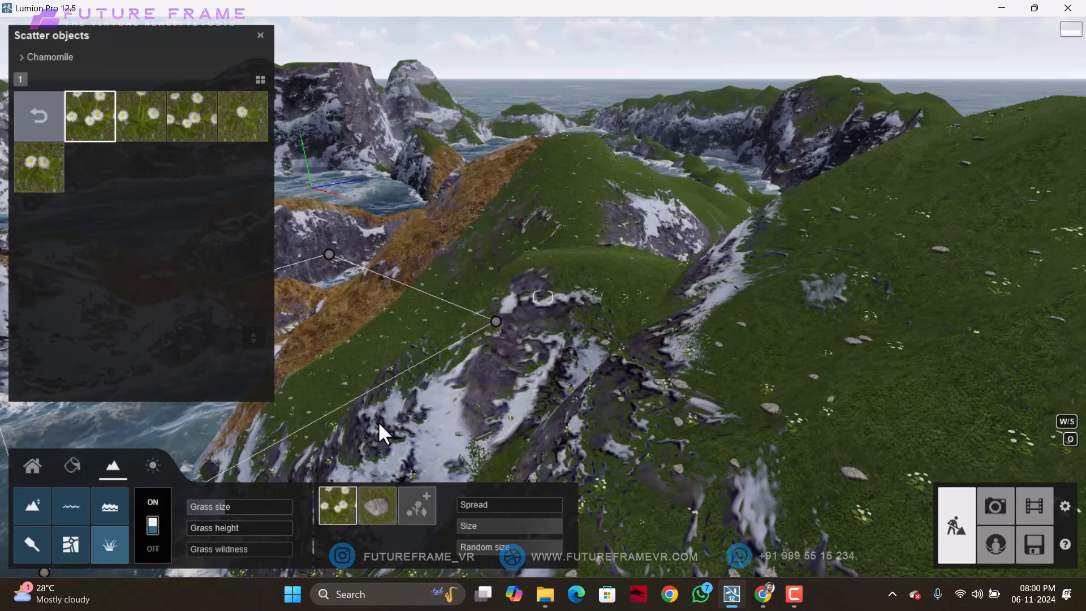
{"action": "right_click_drag", "start_coordinate": [380, 421], "coordinate": [487, 447]}
{"action": "key", "text": "w"}
{"action": "key", "text": "w"}
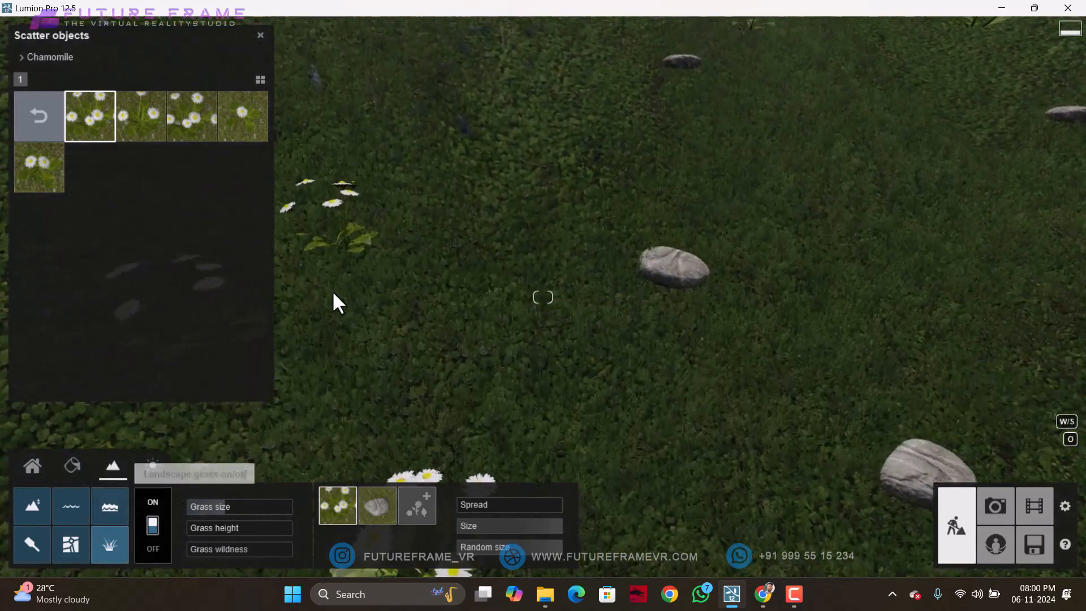
{"action": "left_click", "coordinate": [149, 531]}
{"action": "left_click", "coordinate": [152, 518]}
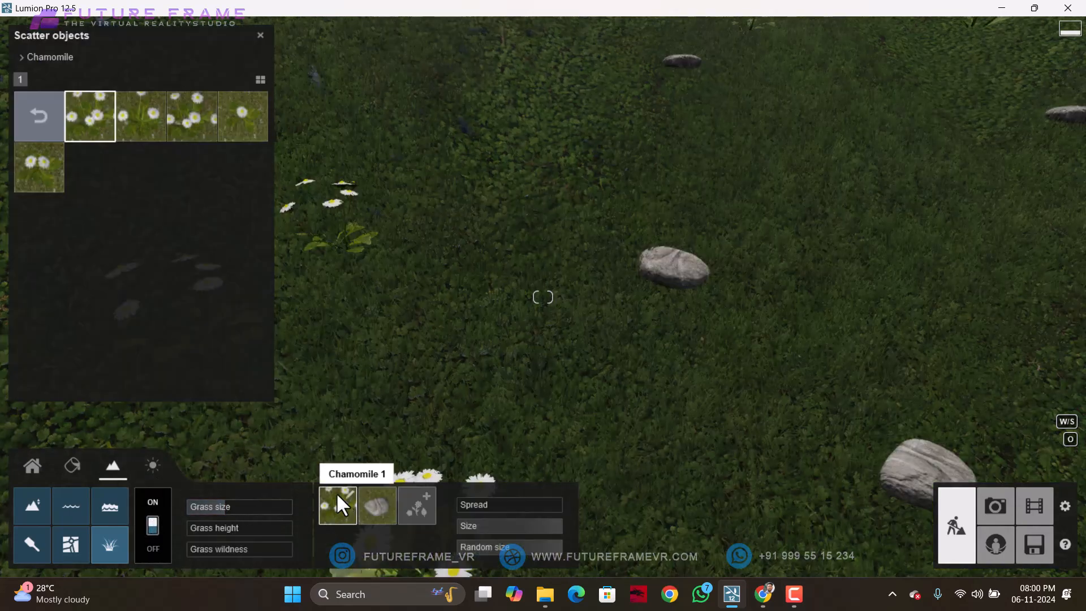
Step: Remove the chamomile and stone scatter objects from the landscape grass by setting both to None
{"action": "left_click", "coordinate": [40, 114]}
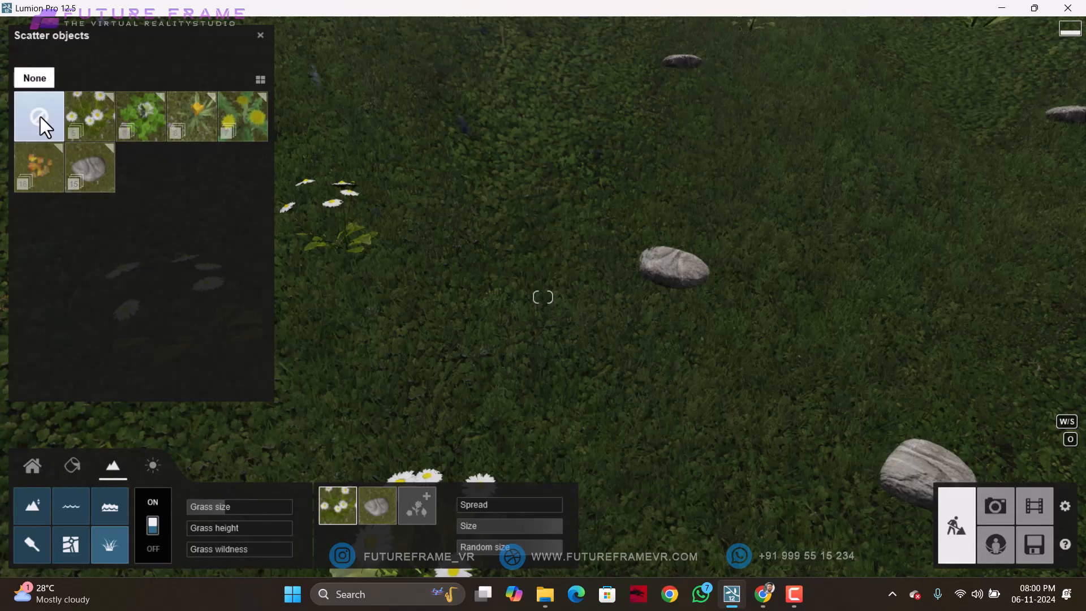
{"action": "left_click", "coordinate": [37, 117]}
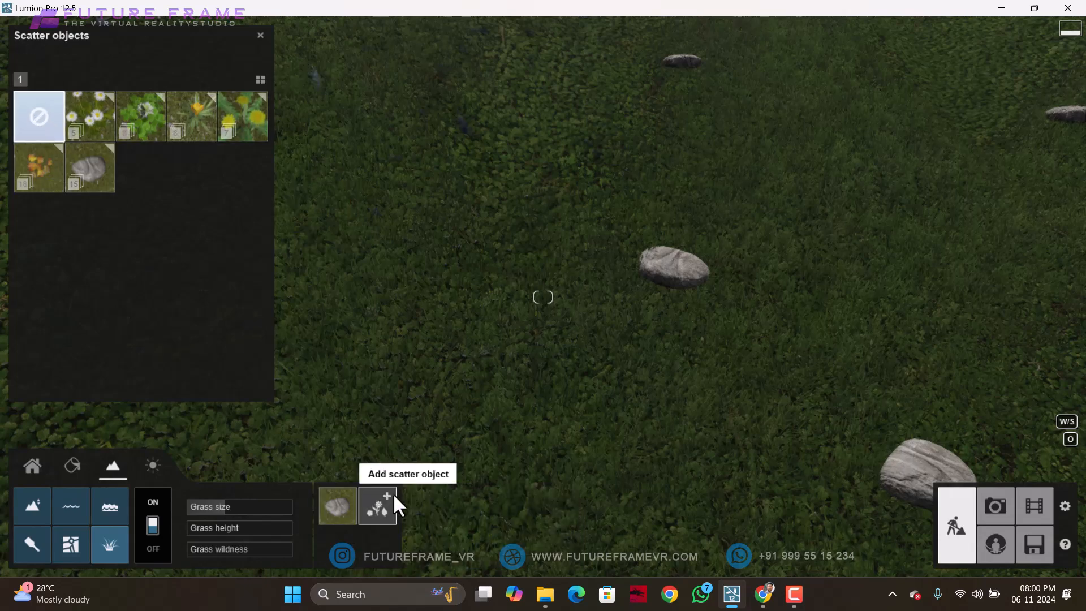
{"action": "left_click", "coordinate": [338, 504]}
{"action": "left_click", "coordinate": [46, 118]}
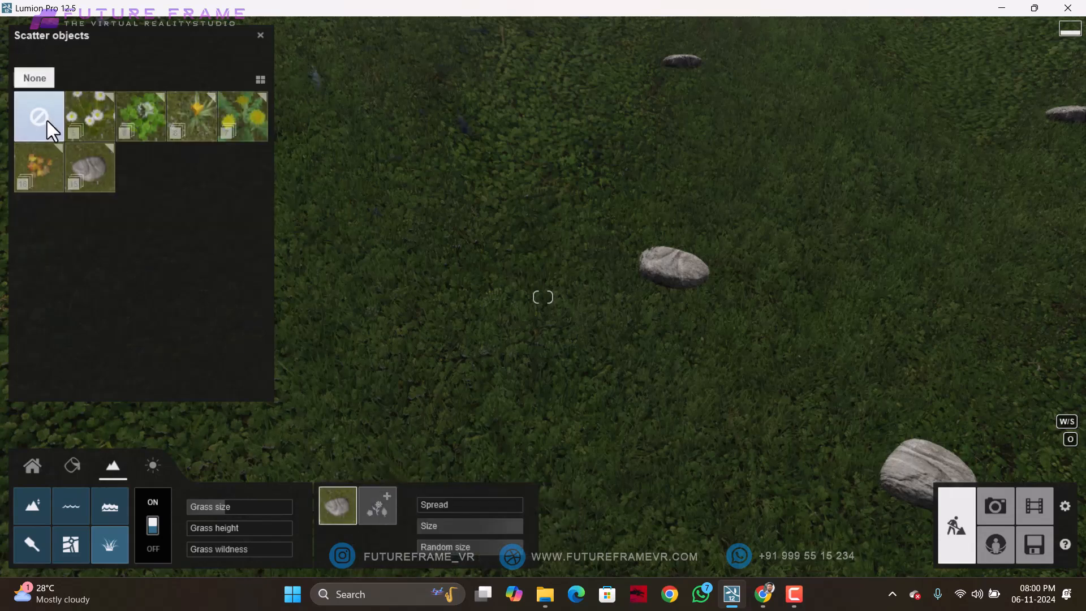
{"action": "left_click", "coordinate": [45, 119]}
Step: Raise the grass size and grass height to maximum and try different grass wildness levels, ending low
{"action": "left_click_drag", "start_coordinate": [224, 507], "coordinate": [303, 528]}
{"action": "left_click_drag", "start_coordinate": [215, 527], "coordinate": [383, 535]}
{"action": "scroll", "coordinate": [501, 360], "scroll_direction": "down", "scroll_amount": 10}
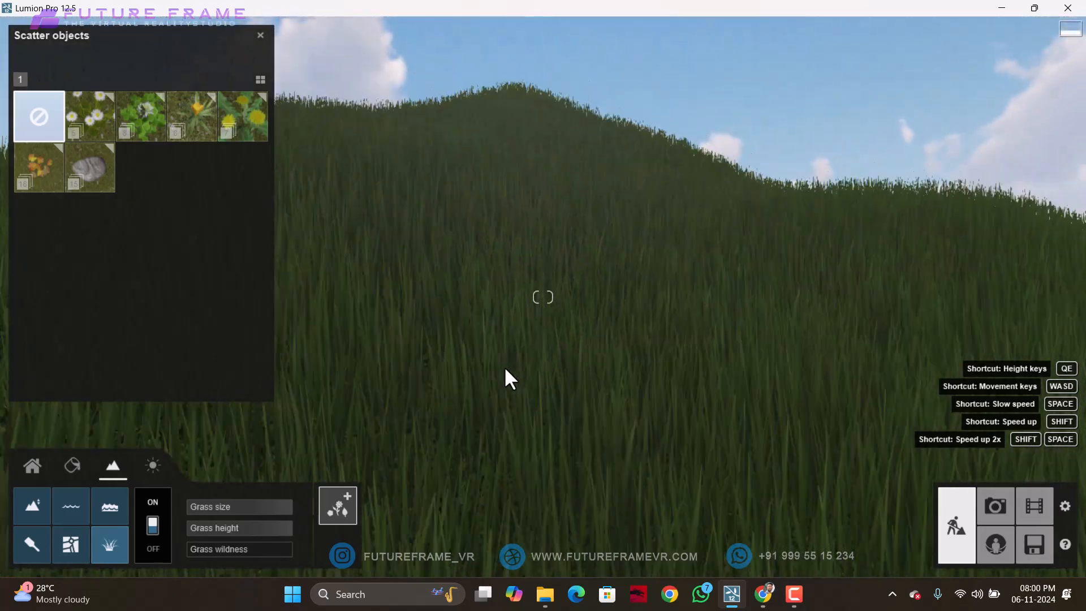
{"action": "scroll", "coordinate": [507, 375], "scroll_direction": "down", "scroll_amount": 15}
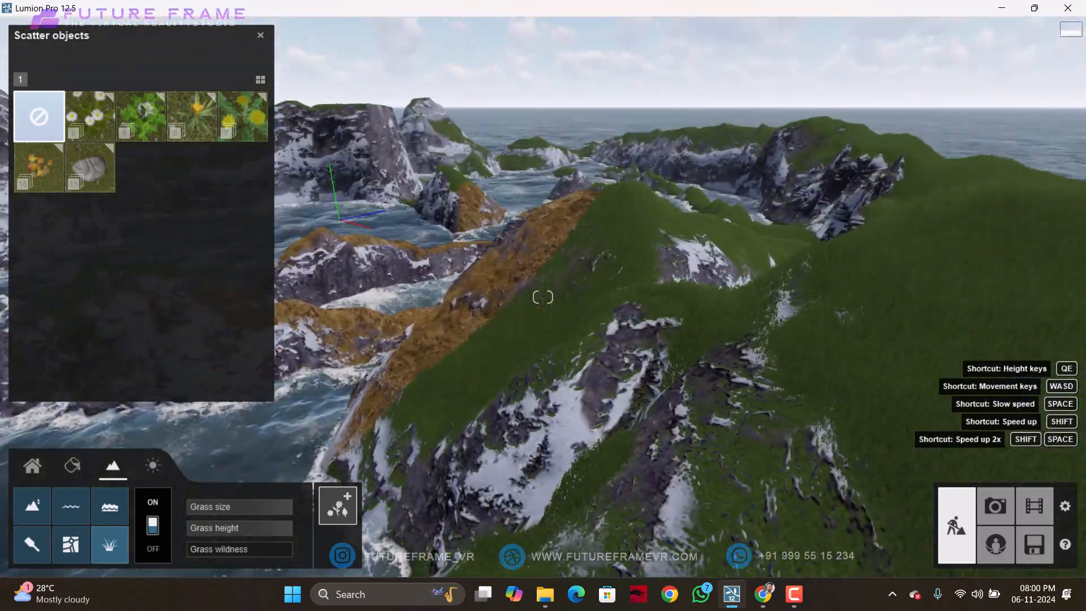
{"action": "scroll", "coordinate": [504, 375], "scroll_direction": "up", "scroll_amount": 10}
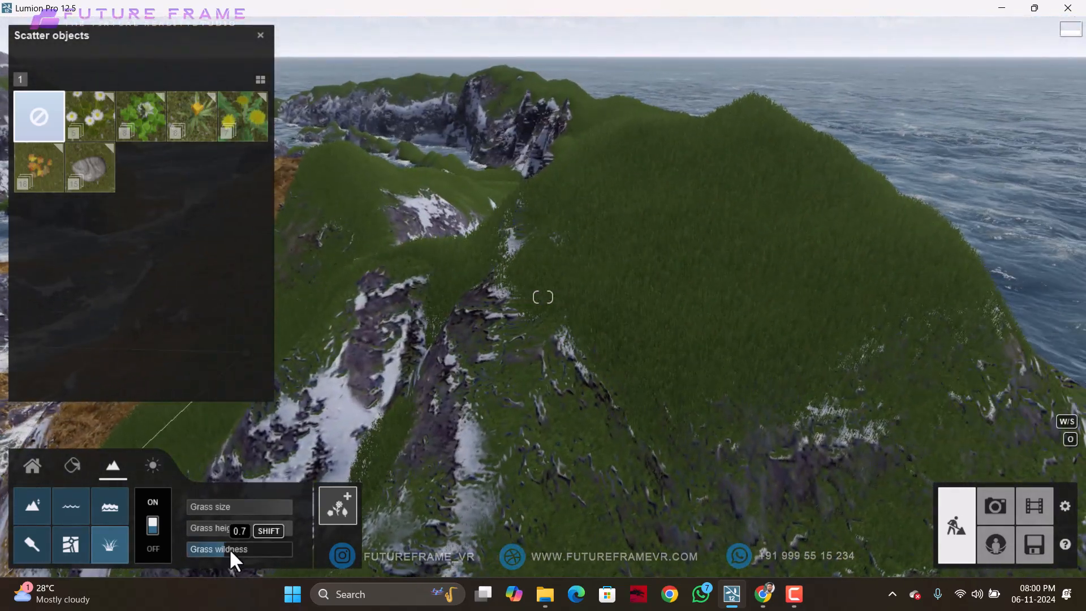
{"action": "mouse_move", "coordinate": [335, 559]}
{"action": "left_mouse_down"}
{"action": "mouse_move", "coordinate": [171, 553]}
{"action": "mouse_move", "coordinate": [280, 573]}
{"action": "mouse_move", "coordinate": [189, 572]}
{"action": "mouse_move", "coordinate": [192, 556]}
{"action": "left_mouse_up"}
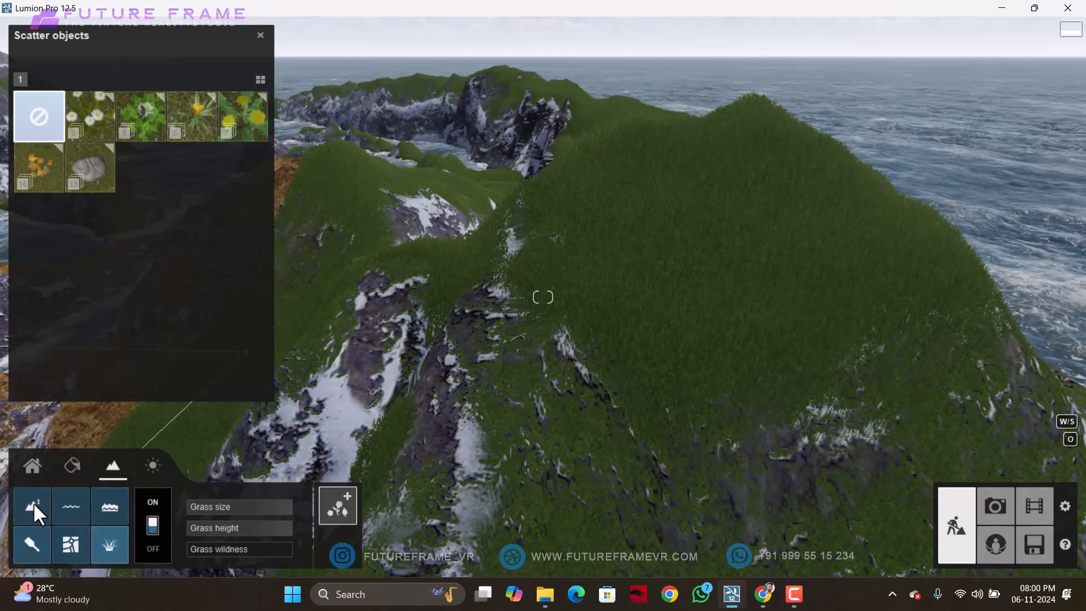
Step: Place several Acacia RT trees from the nature library on the grassy hills
{"action": "left_click", "coordinate": [69, 549]}
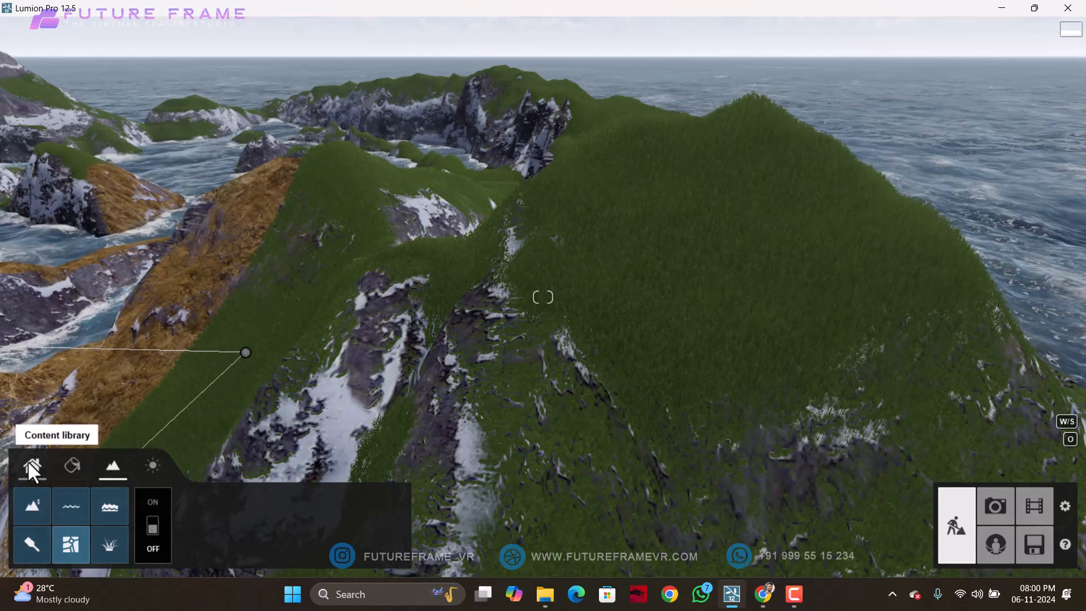
{"action": "left_click", "coordinate": [30, 464]}
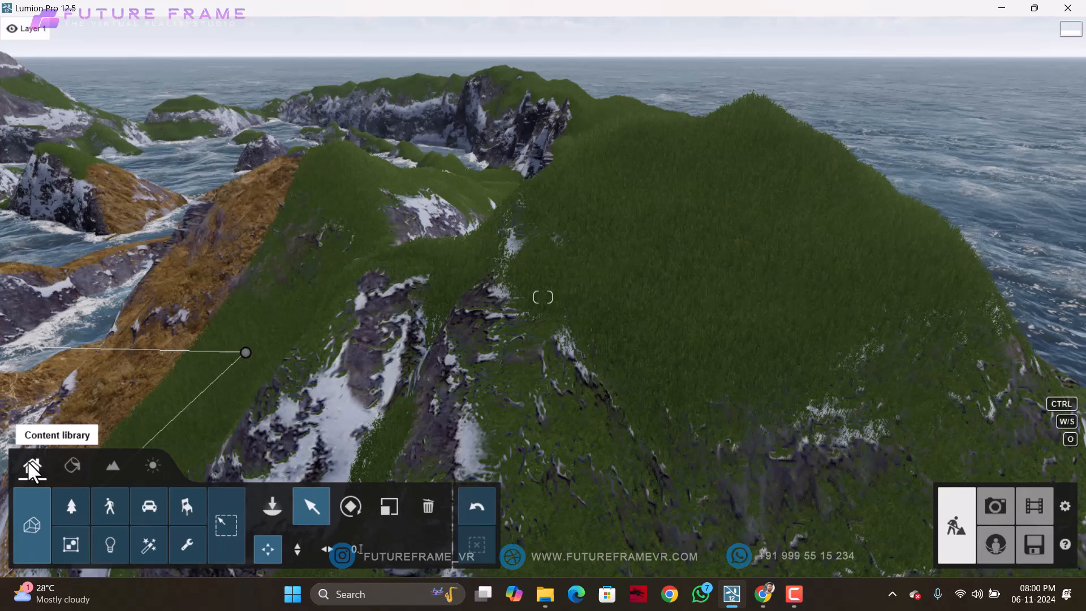
{"action": "left_click", "coordinate": [83, 514]}
{"action": "left_click", "coordinate": [265, 508]}
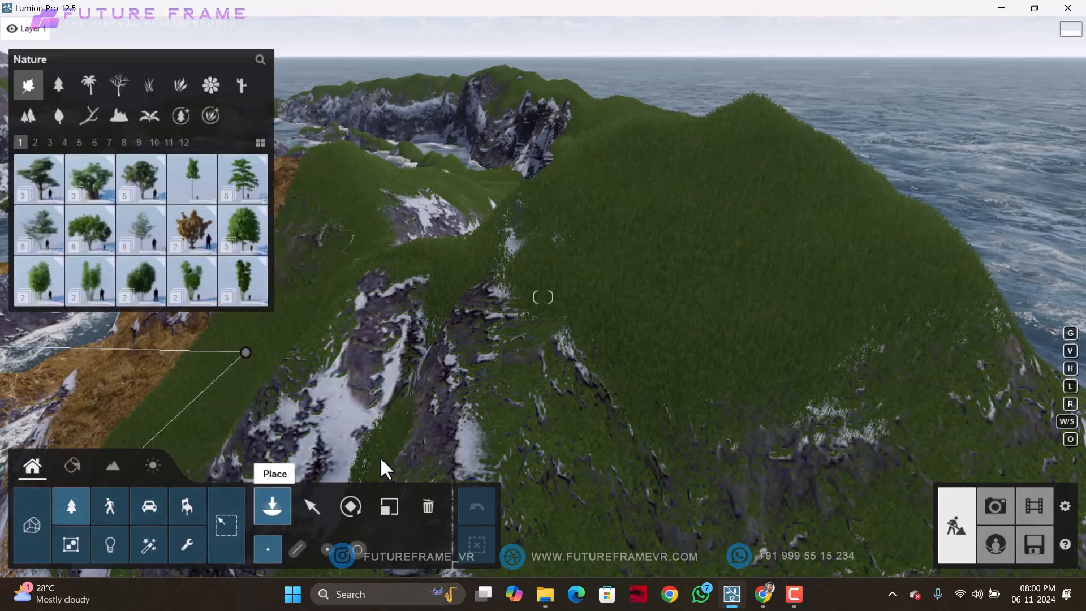
{"action": "left_click", "coordinate": [47, 188]}
{"action": "left_click", "coordinate": [90, 179]}
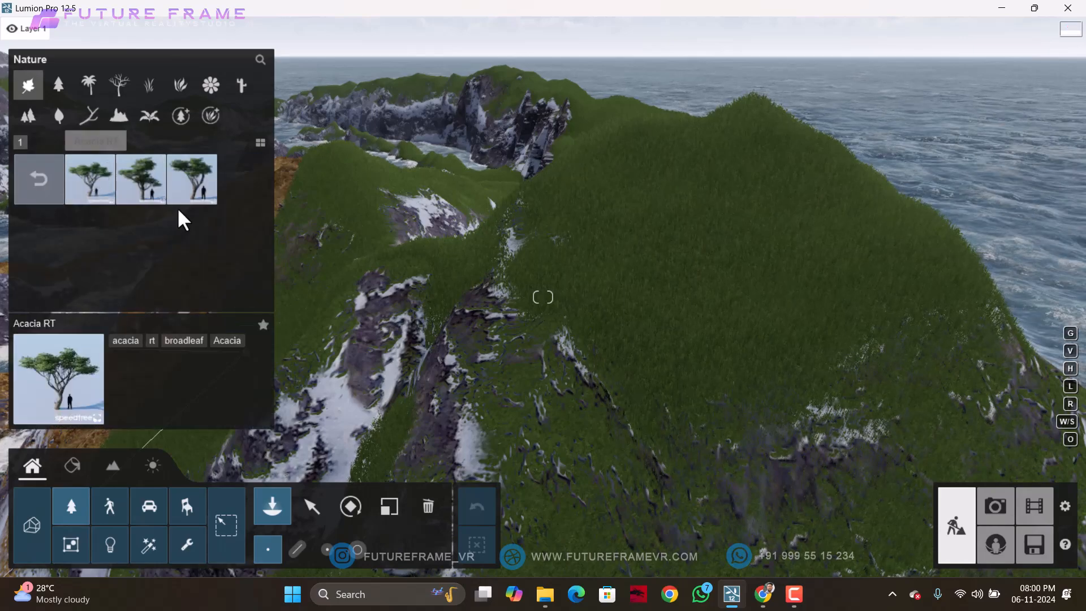
{"action": "left_click", "coordinate": [681, 213]}
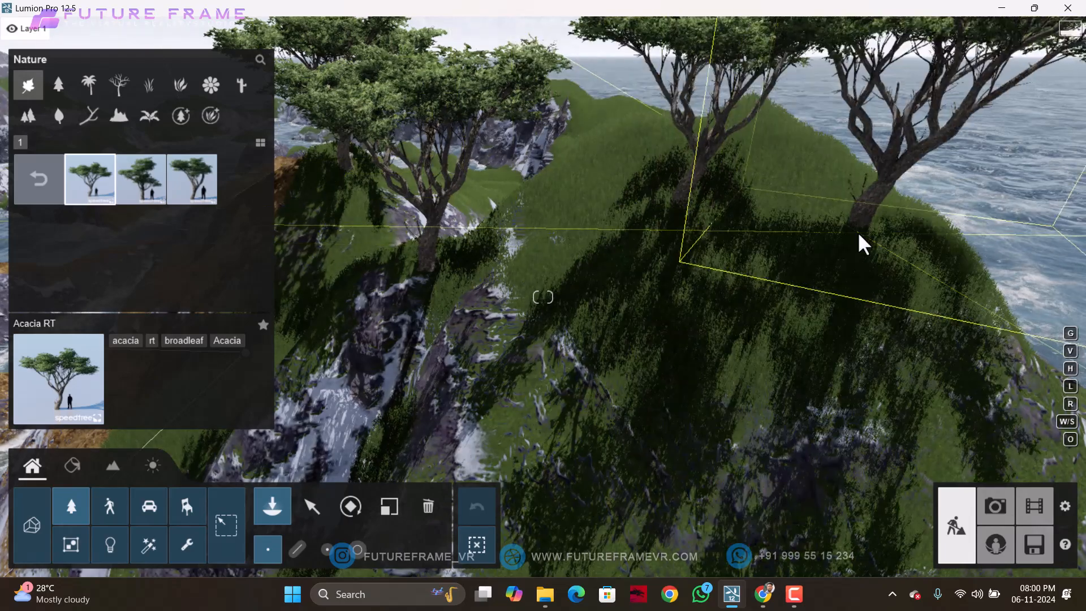
{"action": "left_click", "coordinate": [859, 235]}
Step: Place two more Acacia RT trees on the rocky outcrops in the water
{"action": "right_click_drag", "start_coordinate": [636, 291], "coordinate": [603, 290]}
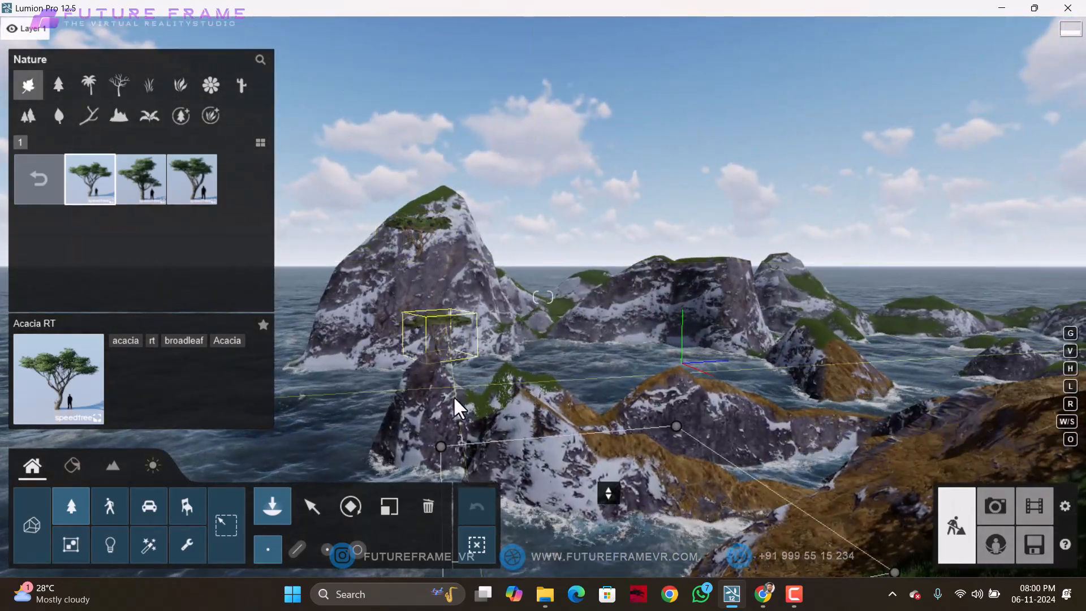
{"action": "left_click", "coordinate": [425, 396]}
{"action": "left_click", "coordinate": [532, 396]}
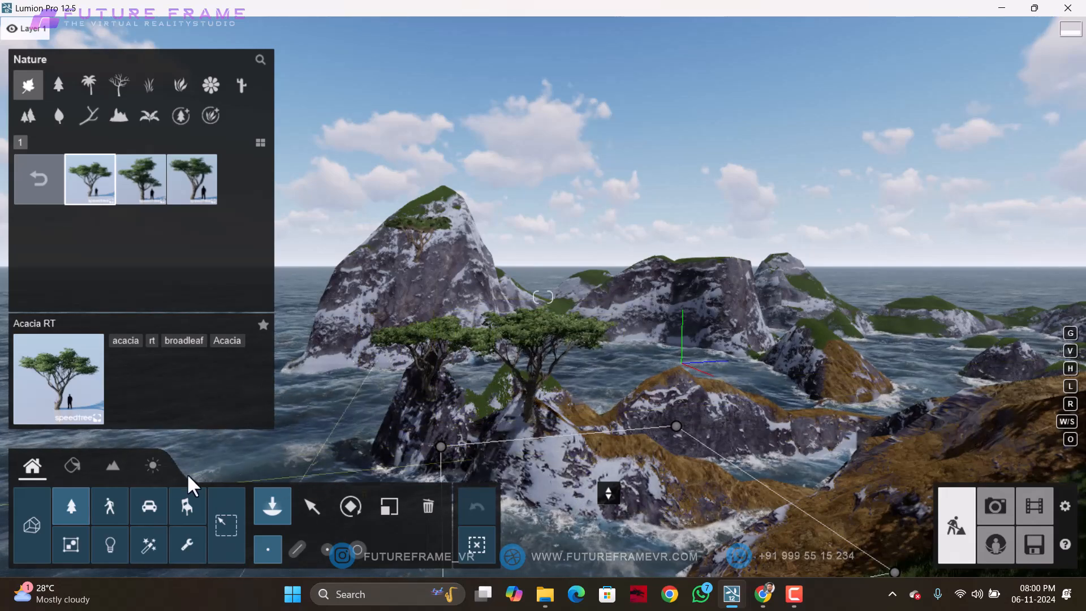
Step: Switch off the ocean in the landscape settings to expose the flat ground around the rocks
{"action": "left_click", "coordinate": [100, 461]}
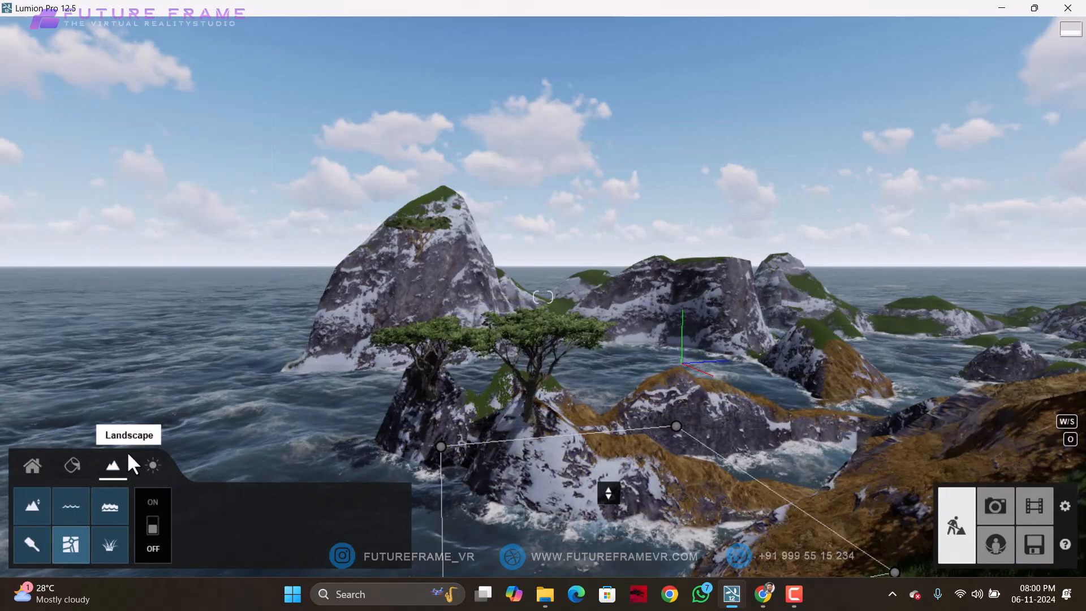
{"action": "left_click", "coordinate": [114, 508]}
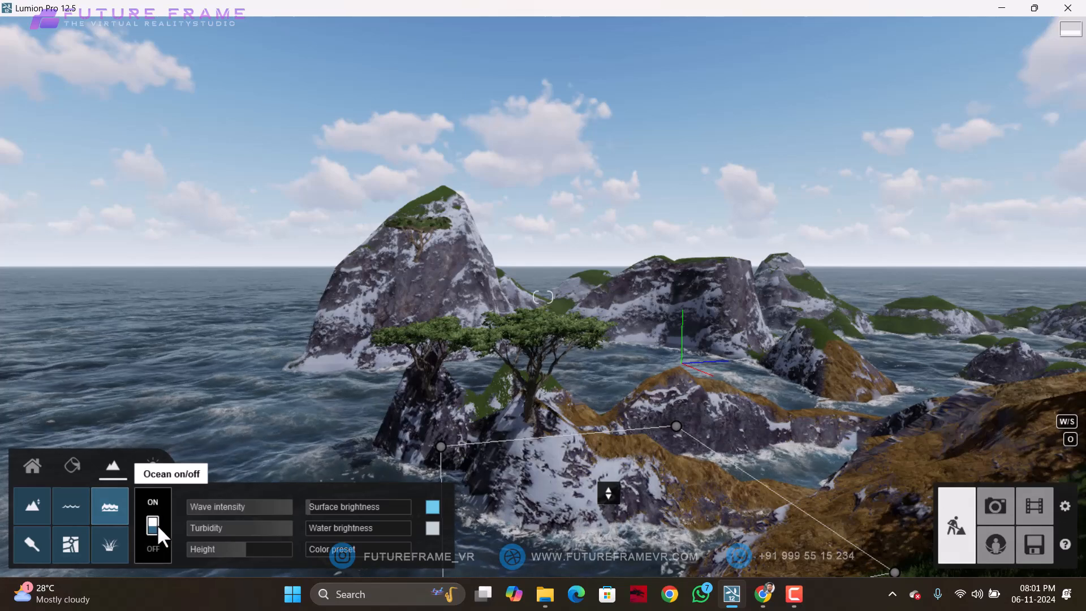
{"action": "left_click", "coordinate": [153, 524]}
{"action": "right_click_drag", "start_coordinate": [291, 342], "coordinate": [390, 332]}
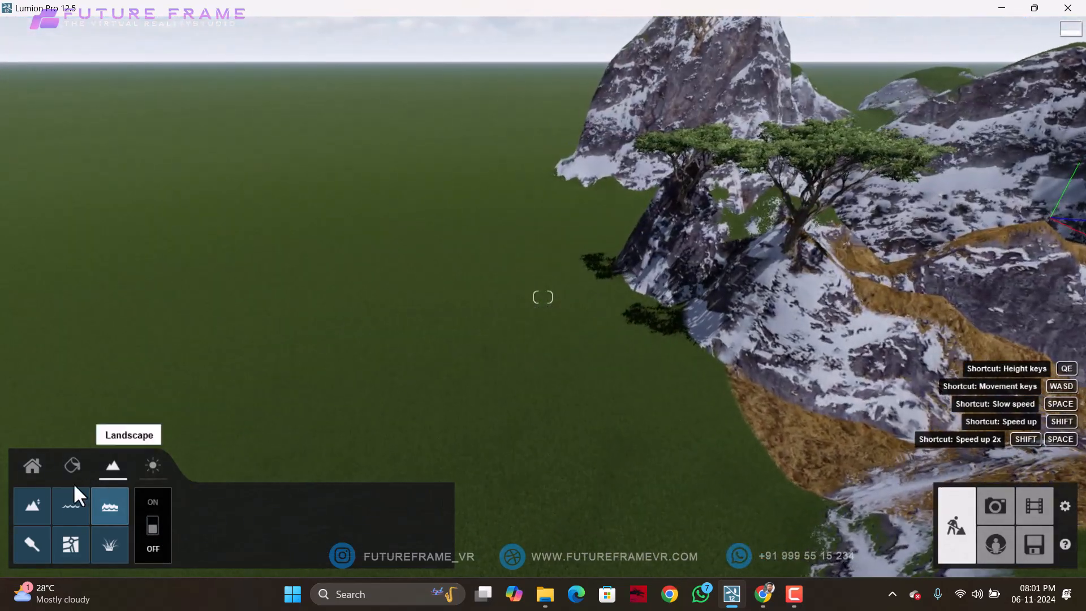
Step: Place a small group of Acacia2 RT trees on the flat ground beside the rocky outcrops
{"action": "left_click", "coordinate": [32, 466]}
{"action": "left_click", "coordinate": [140, 179]}
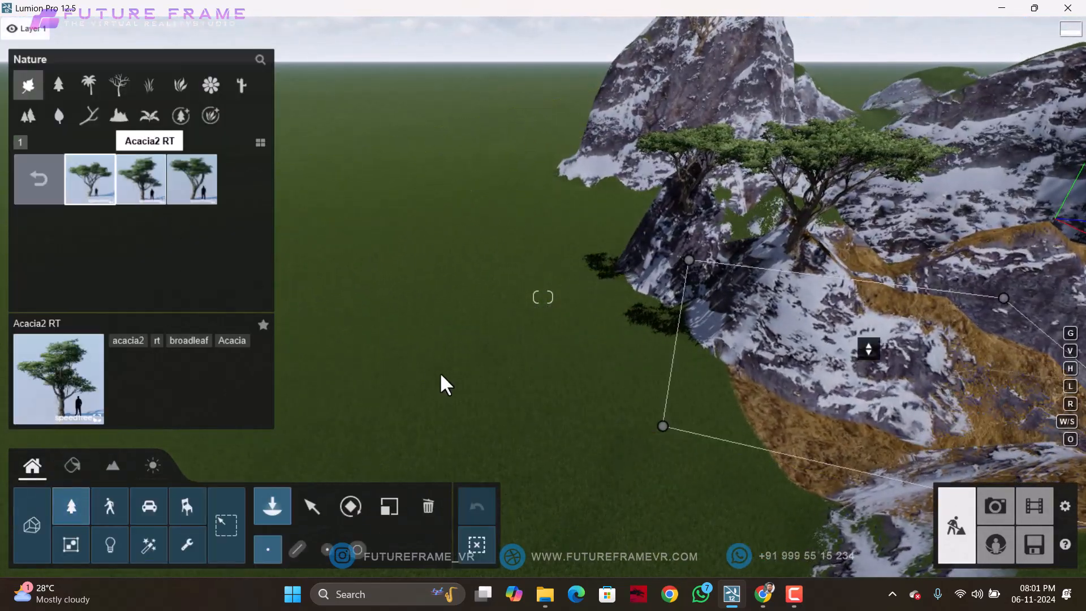
{"action": "left_click", "coordinate": [460, 344]}
{"action": "left_click", "coordinate": [509, 335]}
{"action": "left_click", "coordinate": [375, 310]}
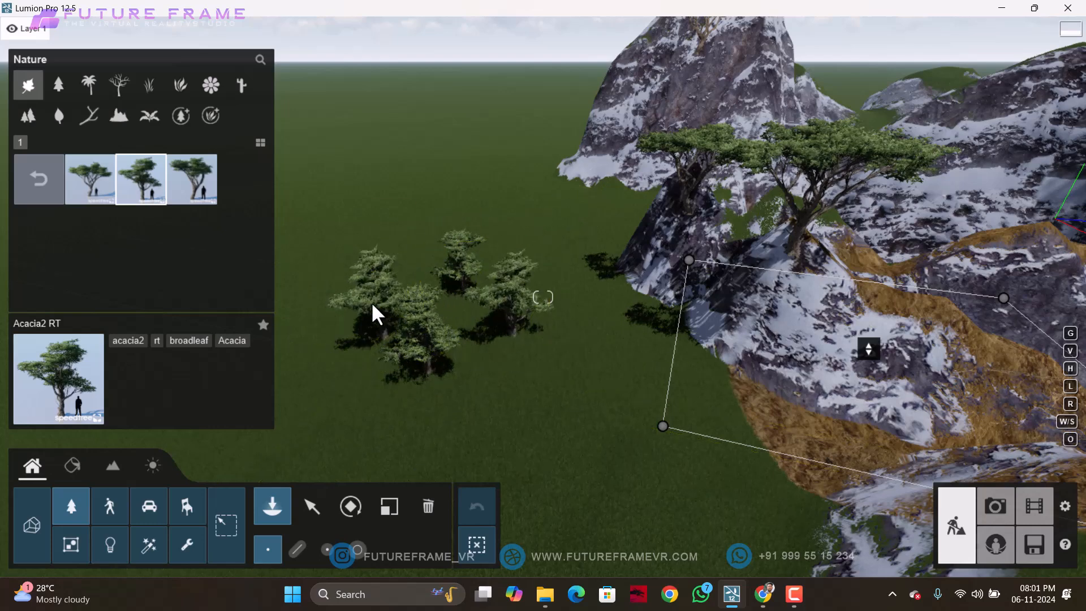
Step: Raise the terrain beneath and around the Acacia2 RT trees into a tall rocky hill
{"action": "left_click", "coordinate": [112, 471]}
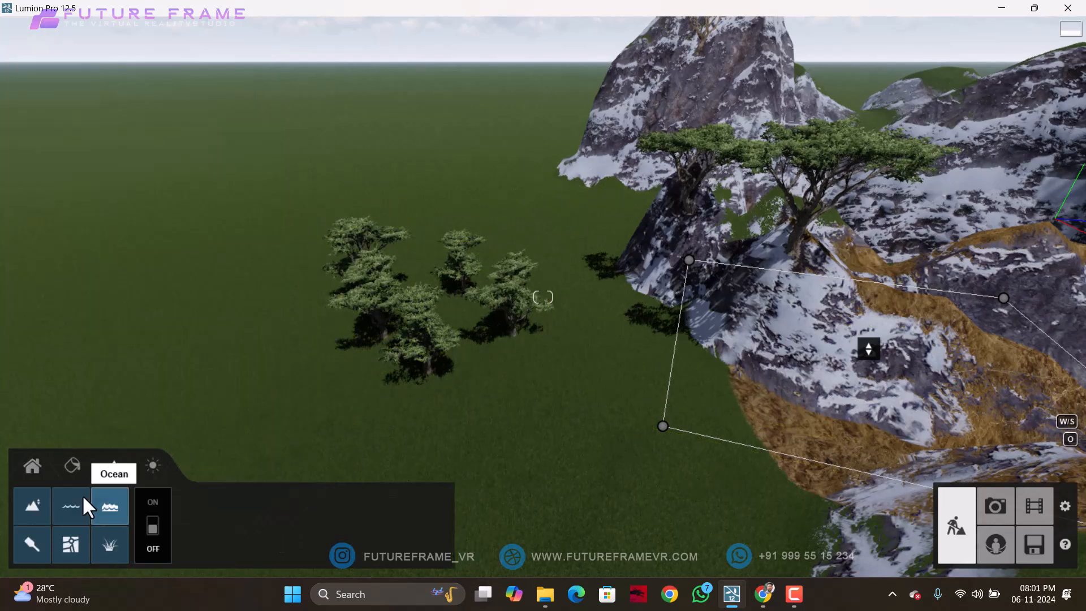
{"action": "left_click", "coordinate": [37, 503]}
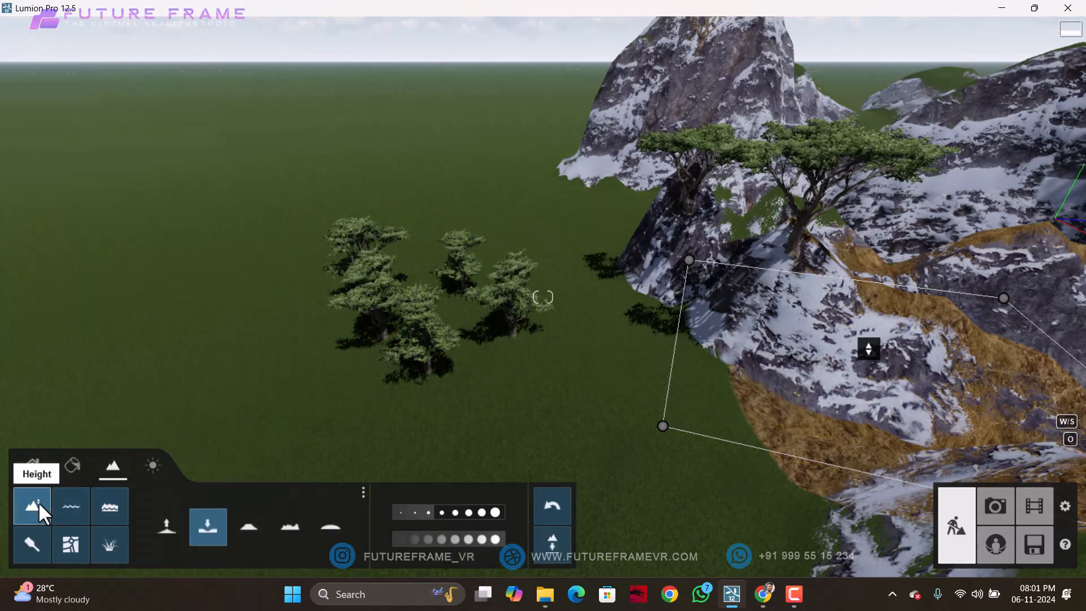
{"action": "left_click", "coordinate": [167, 520]}
{"action": "left_click_drag", "start_coordinate": [467, 349], "coordinate": [328, 303]}
{"action": "mouse_move", "coordinate": [327, 303]}
{"action": "right_mouse_down"}
{"action": "mouse_move", "coordinate": [341, 294]}
{"action": "mouse_move", "coordinate": [375, 315]}
{"action": "mouse_move", "coordinate": [304, 315]}
{"action": "mouse_move", "coordinate": [531, 228]}
{"action": "right_mouse_up"}
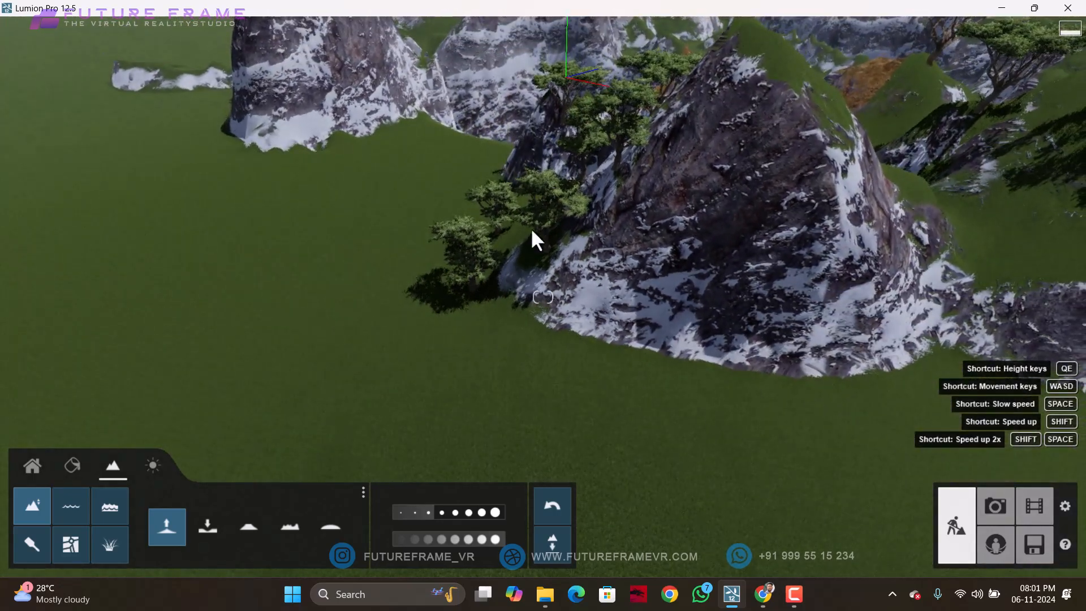
{"action": "mouse_move", "coordinate": [495, 264]}
{"action": "left_mouse_down"}
{"action": "mouse_move", "coordinate": [459, 279]}
{"action": "mouse_move", "coordinate": [351, 261]}
{"action": "left_mouse_up"}
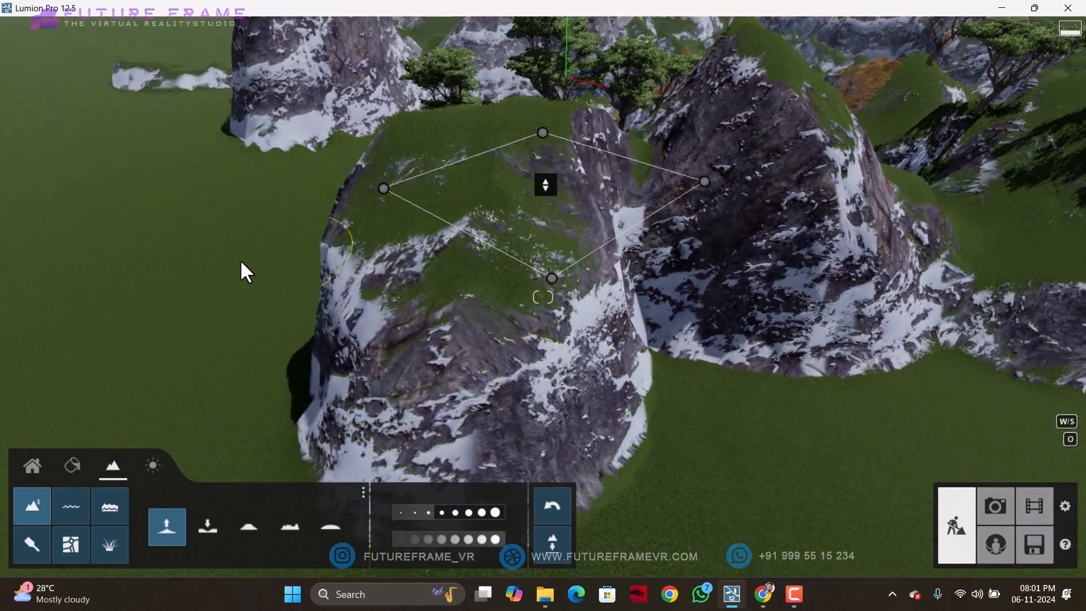
Step: Raise more terrain beside the new rocky hill to extend it with another mound
{"action": "right_click_drag", "start_coordinate": [240, 260], "coordinate": [412, 305]}
{"action": "key", "text": "w"}
{"action": "key", "text": "s"}
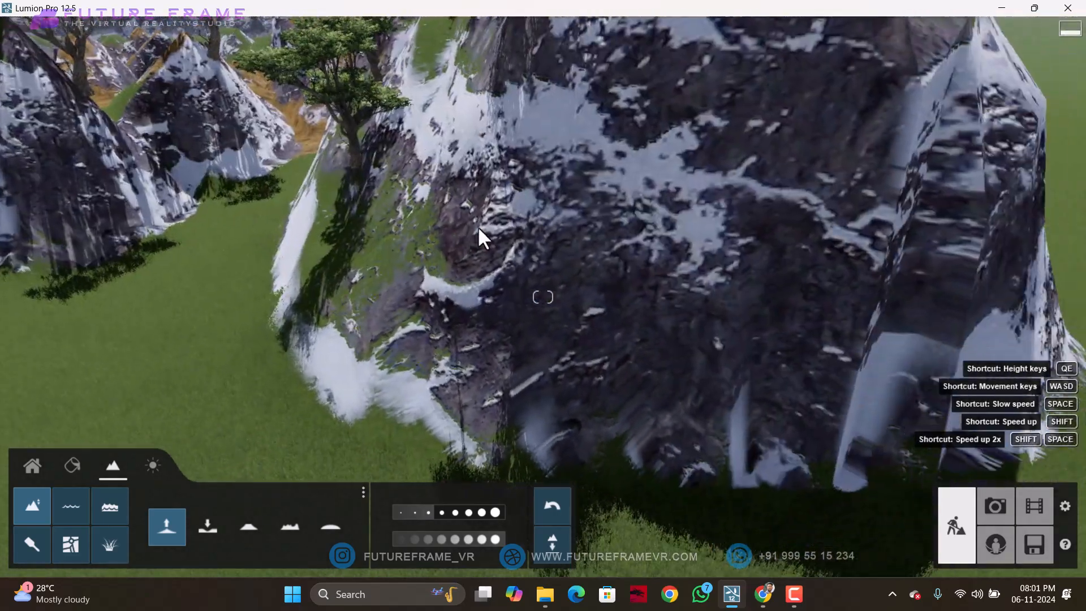
{"action": "mouse_move", "coordinate": [371, 273]}
{"action": "left_mouse_down"}
{"action": "mouse_move", "coordinate": [372, 290]}
{"action": "mouse_move", "coordinate": [386, 283]}
{"action": "mouse_move", "coordinate": [317, 266]}
{"action": "left_mouse_up"}
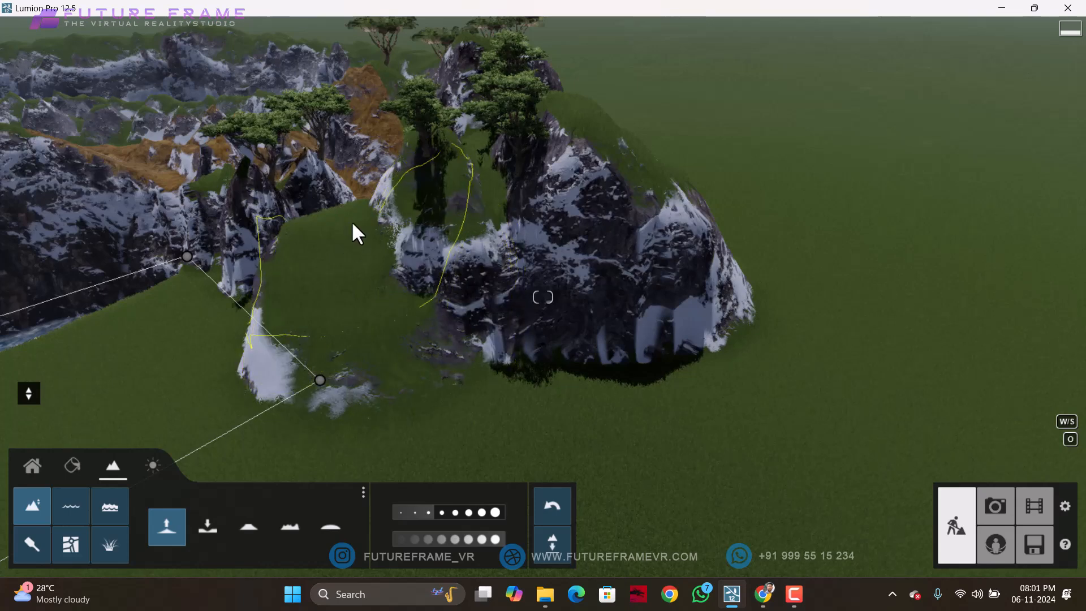
Step: Delete the water plane lying between the rocky cliffs
{"action": "key", "text": "w"}
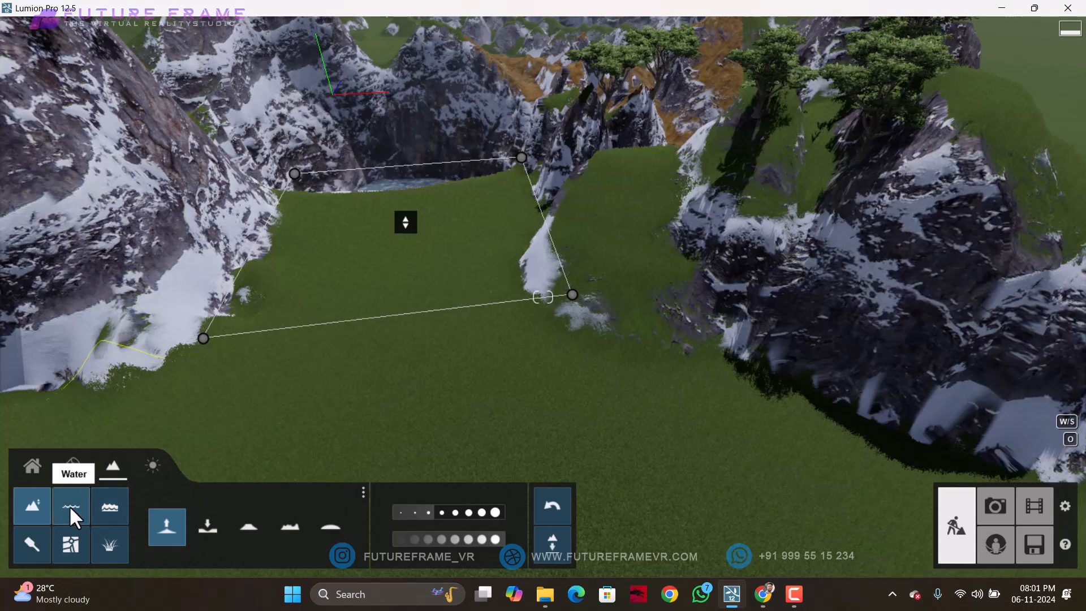
{"action": "left_click", "coordinate": [70, 512]}
{"action": "left_click", "coordinate": [245, 526]}
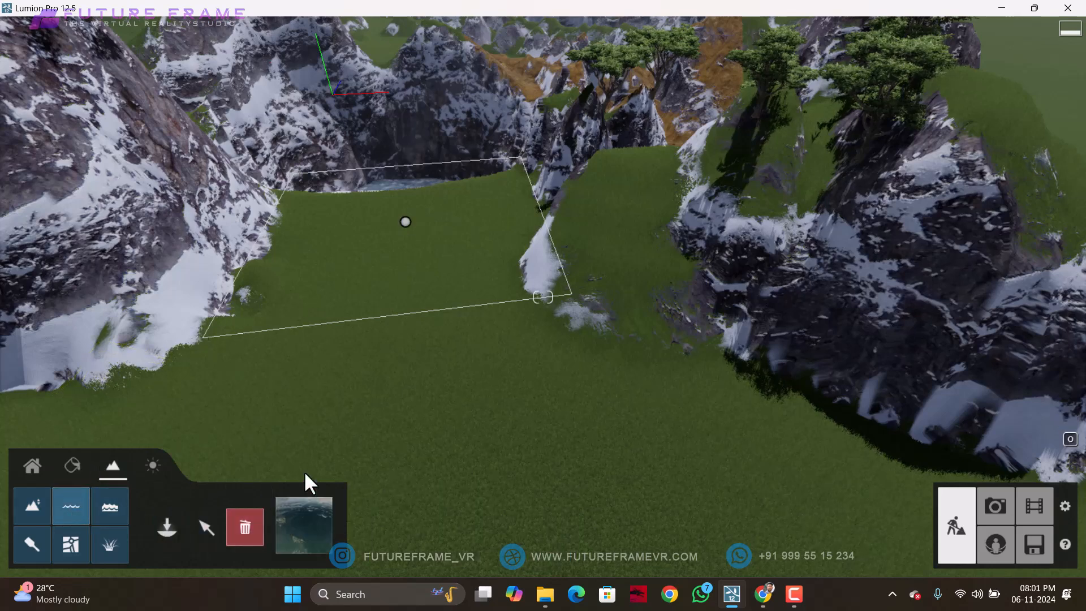
{"action": "left_click", "coordinate": [407, 222]}
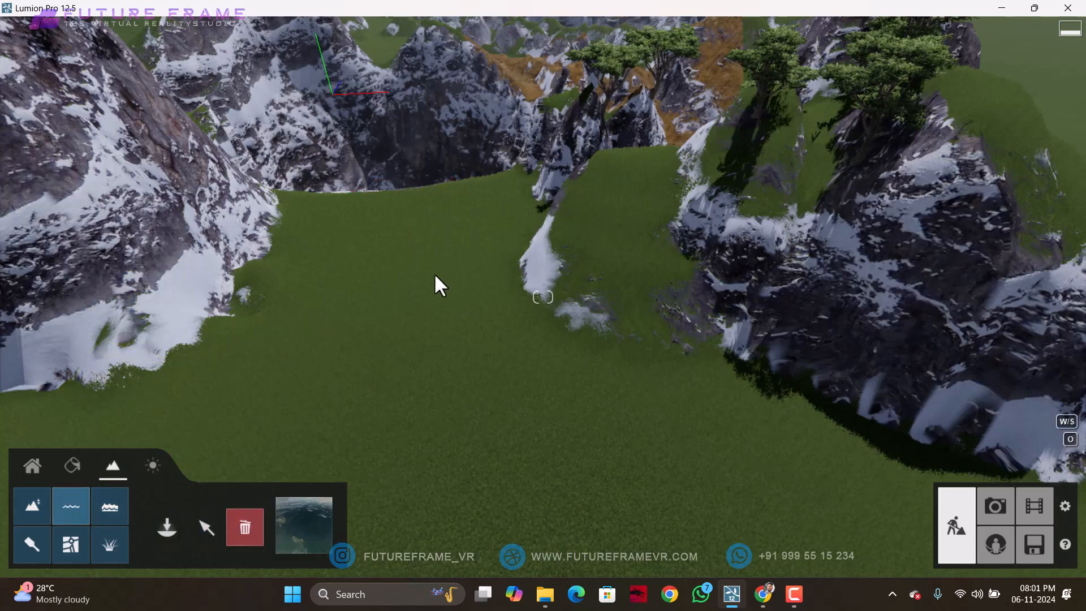
{"action": "left_click", "coordinate": [206, 527]}
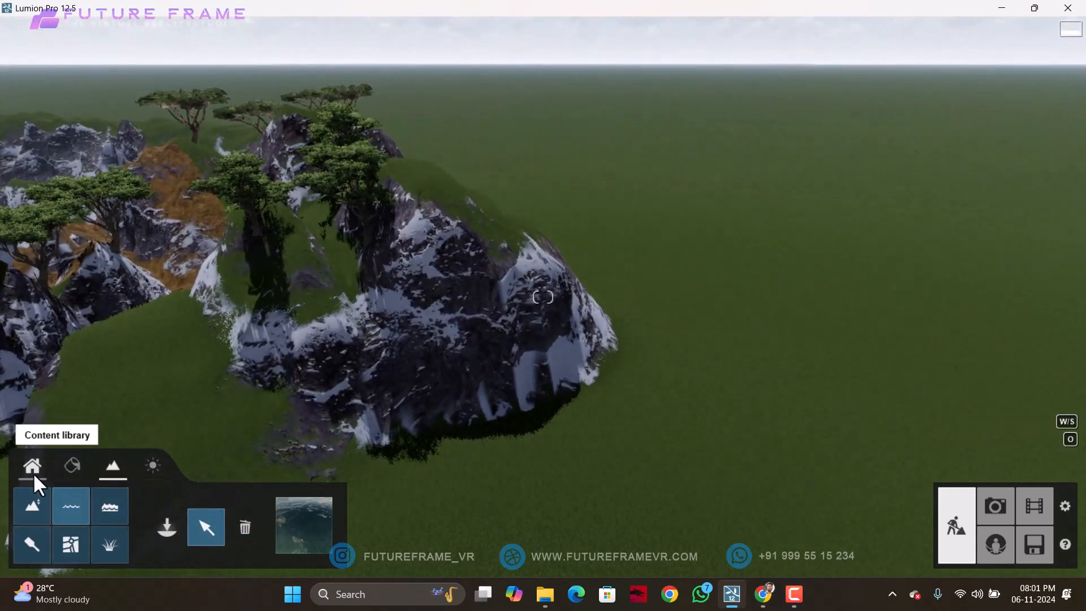
Step: Delete two of the trees standing on the newly raised rock
{"action": "left_click", "coordinate": [33, 469]}
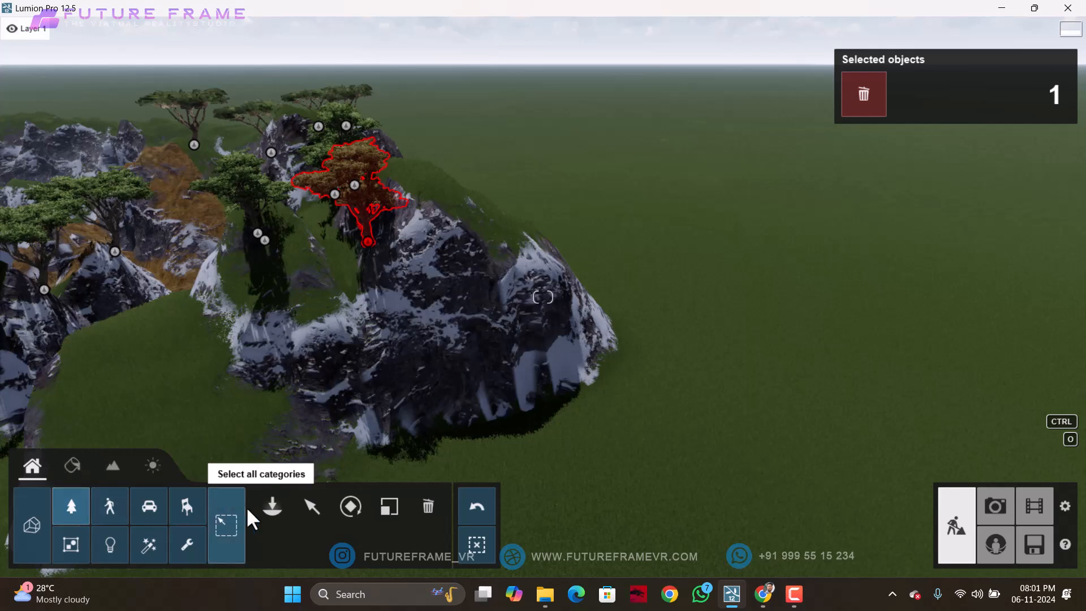
{"action": "left_click", "coordinate": [420, 505]}
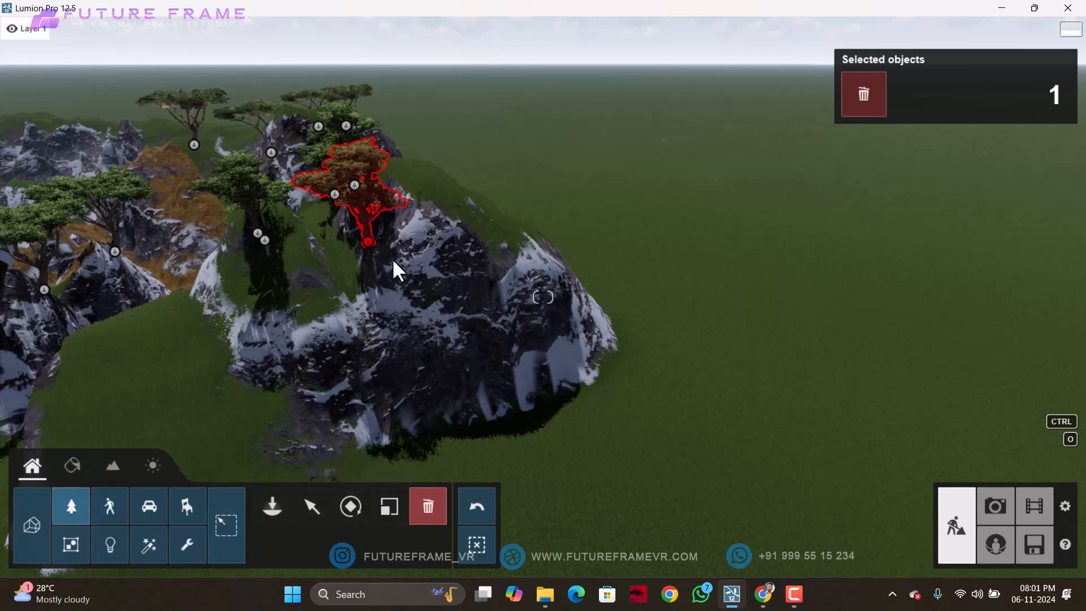
{"action": "left_click", "coordinate": [370, 242]}
{"action": "left_click", "coordinate": [266, 240]}
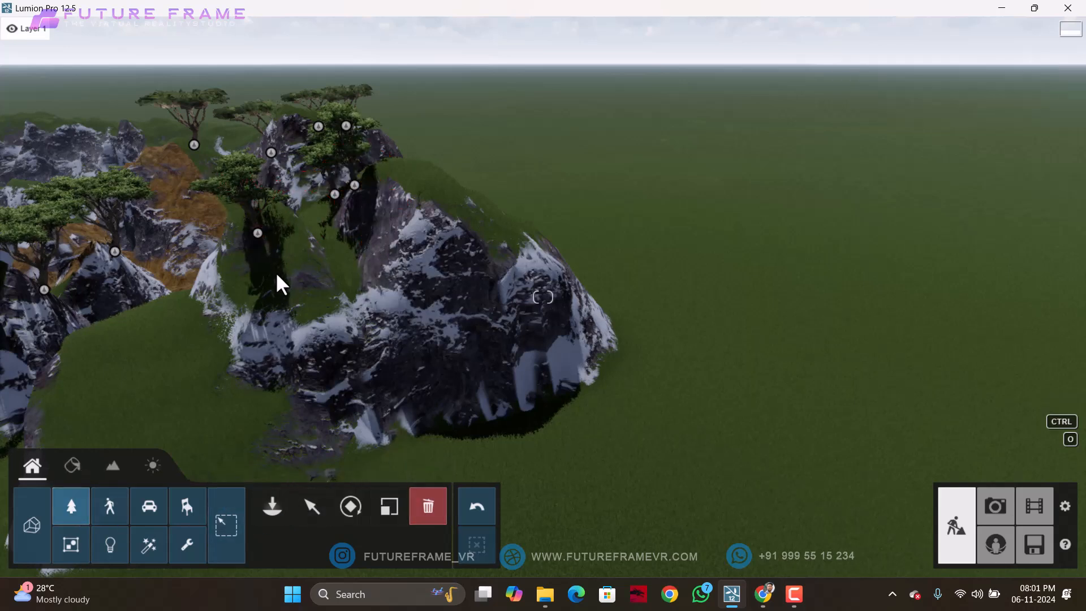
Step: Place several AmericanElm2 L RT trees from the broadleaf collection on the newly raised rock
{"action": "left_click", "coordinate": [271, 506]}
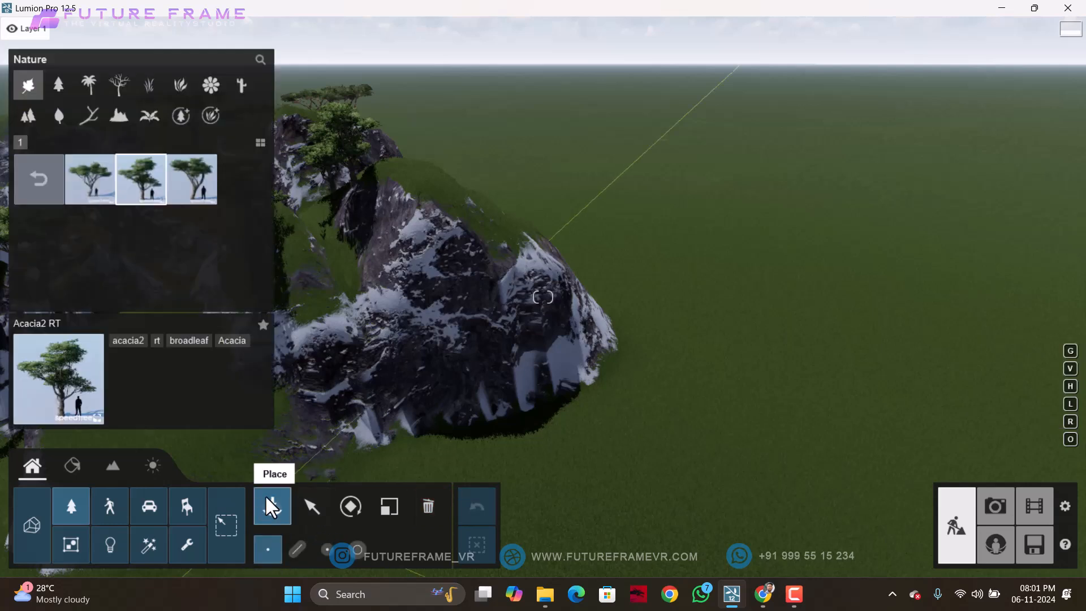
{"action": "left_click", "coordinate": [38, 186]}
{"action": "left_click", "coordinate": [172, 266]}
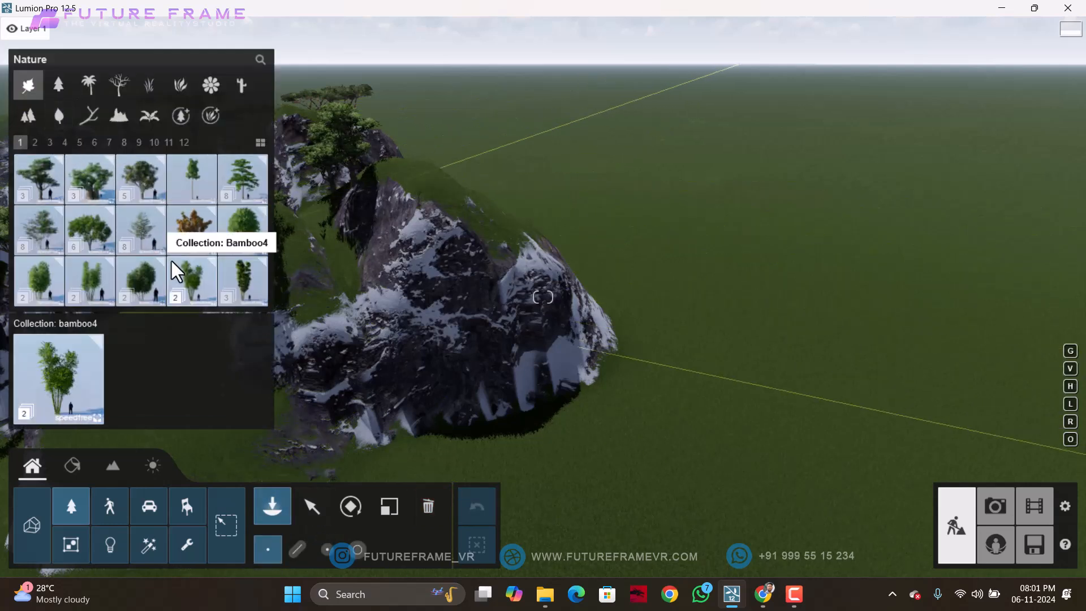
{"action": "left_click", "coordinate": [97, 229]}
{"action": "left_click", "coordinate": [92, 176]}
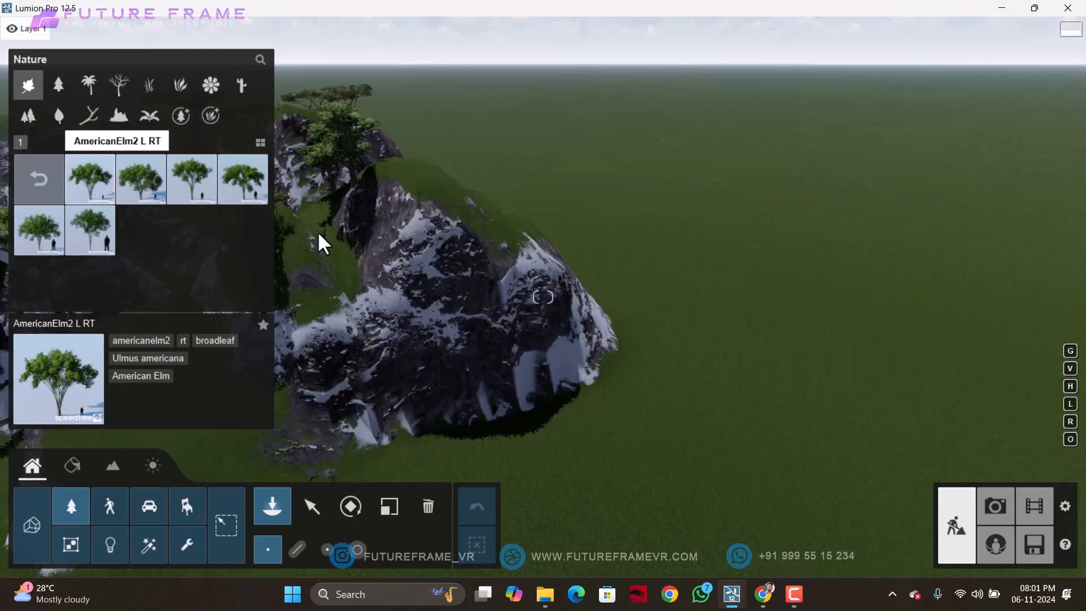
{"action": "left_click", "coordinate": [434, 229]}
{"action": "left_click", "coordinate": [303, 283]}
{"action": "left_click", "coordinate": [516, 245]}
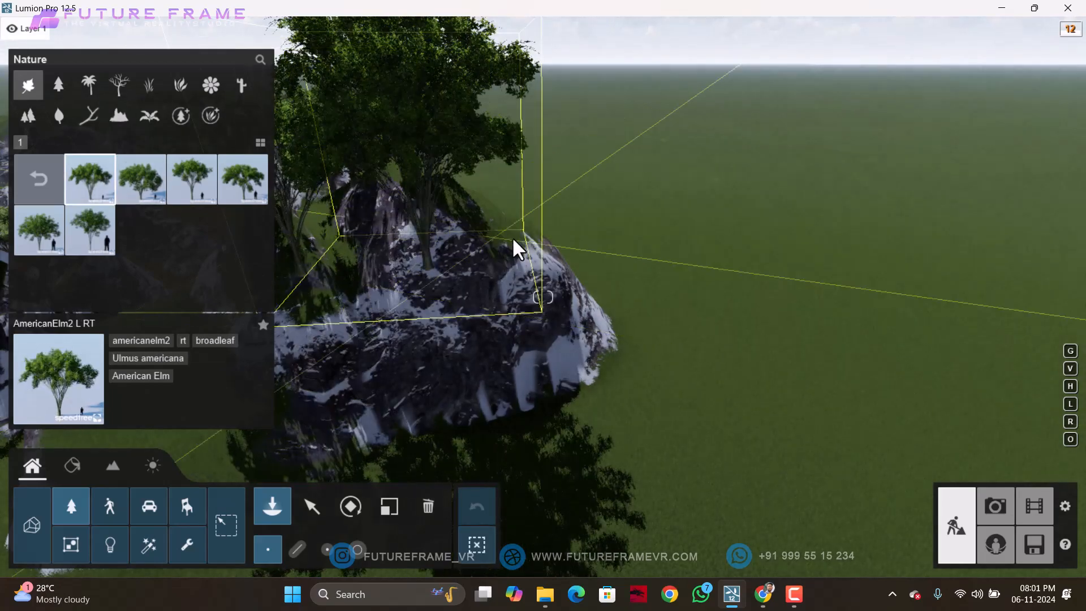
Step: Place more AmericanElm2 L RT trees along the top of the distant rocky cliff
{"action": "right_click_drag", "start_coordinate": [460, 324], "coordinate": [383, 245]}
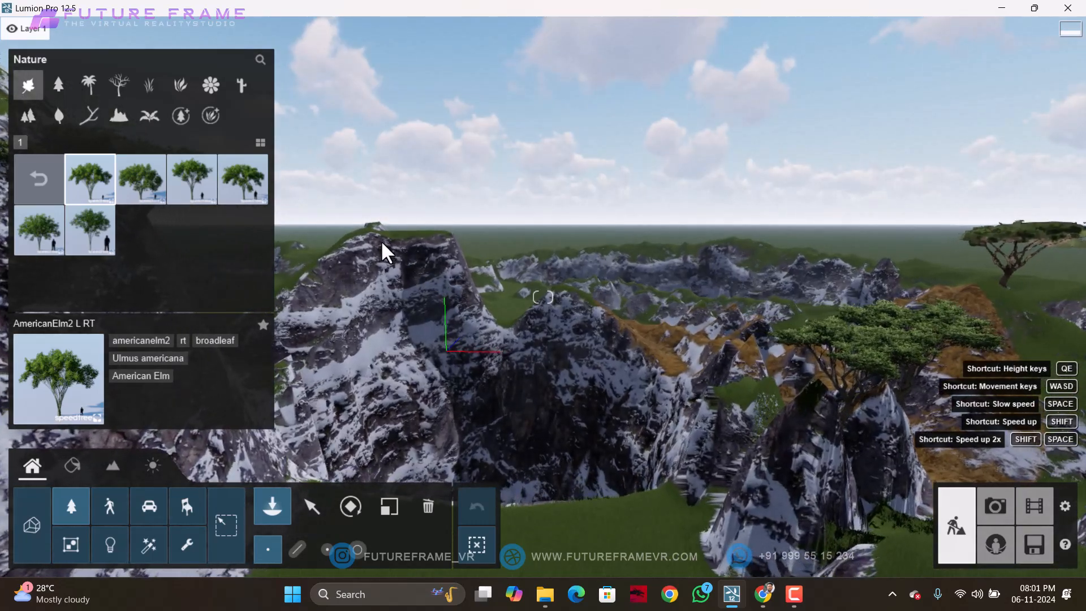
{"action": "left_click", "coordinate": [380, 245]}
{"action": "left_click", "coordinate": [436, 232]}
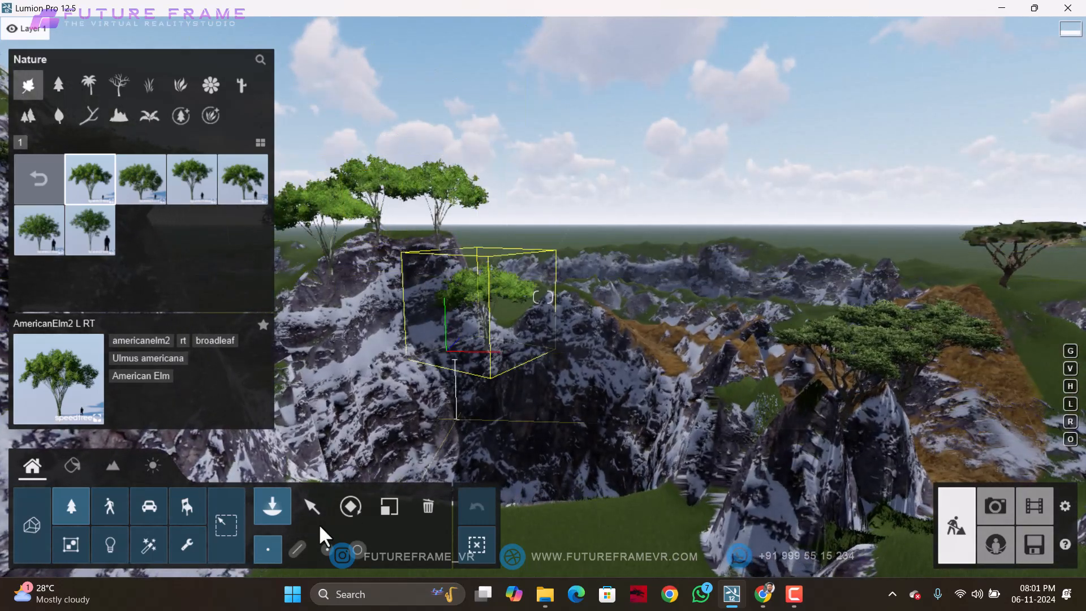
Step: Smooth the terrain in the valley at the foot of the snowy cliffs with the Smooth height brush
{"action": "left_click", "coordinate": [116, 468]}
{"action": "left_click", "coordinate": [26, 514]}
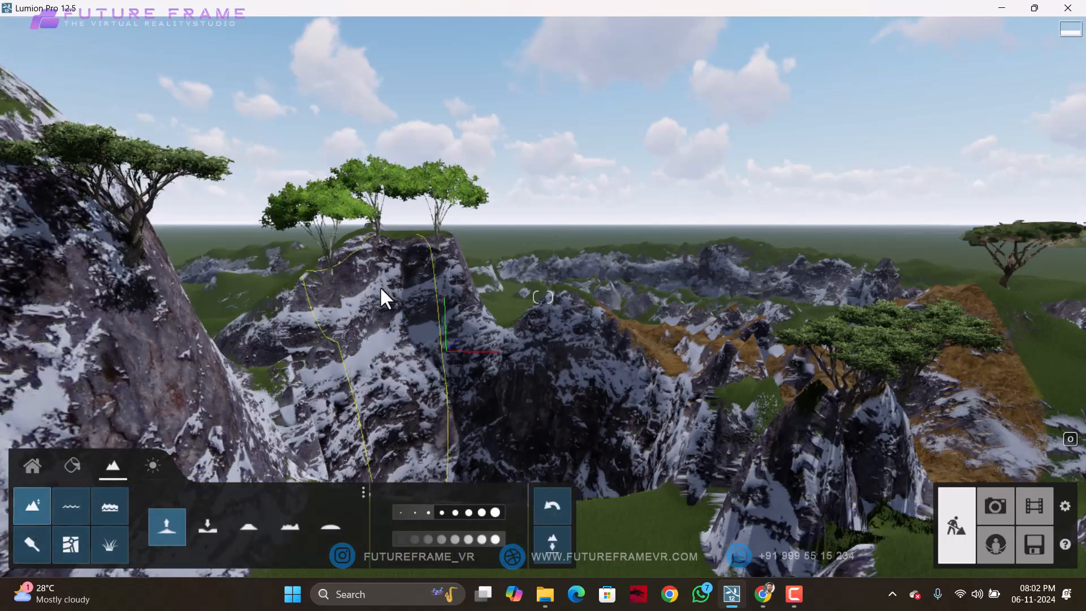
{"action": "mouse_move", "coordinate": [380, 296]}
{"action": "right_mouse_down"}
{"action": "mouse_move", "coordinate": [345, 286]}
{"action": "mouse_move", "coordinate": [131, 330]}
{"action": "mouse_move", "coordinate": [99, 466]}
{"action": "mouse_move", "coordinate": [290, 575]}
{"action": "right_mouse_up"}
{"action": "key", "text": "s"}
{"action": "key", "text": "s"}
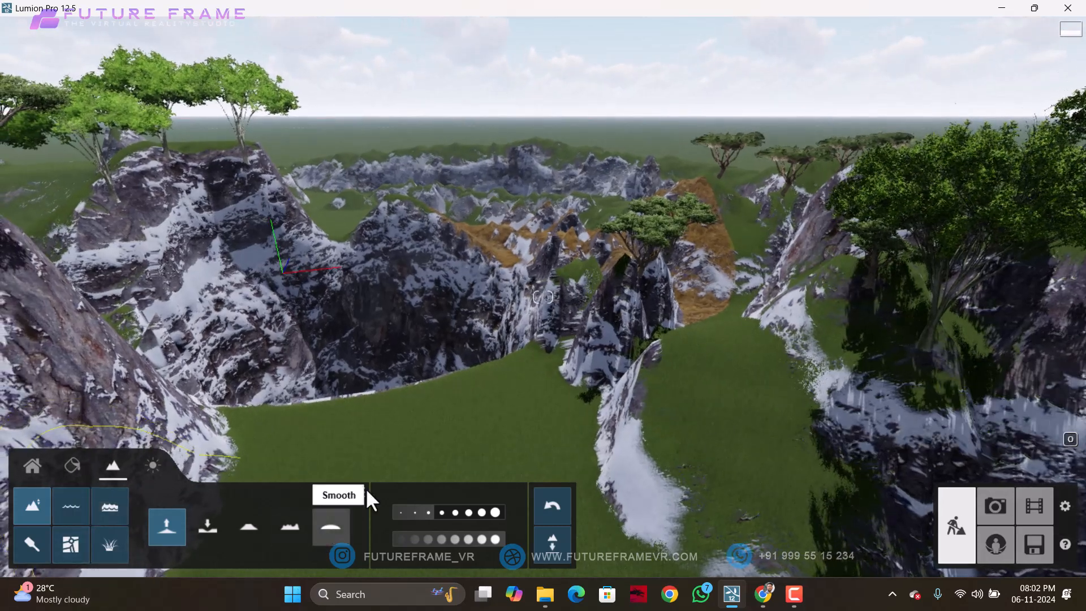
{"action": "left_click", "coordinate": [332, 525]}
{"action": "mouse_move", "coordinate": [397, 383]}
{"action": "left_mouse_down"}
{"action": "mouse_move", "coordinate": [352, 381]}
{"action": "mouse_move", "coordinate": [326, 409]}
{"action": "mouse_move", "coordinate": [344, 420]}
{"action": "mouse_move", "coordinate": [324, 444]}
{"action": "mouse_move", "coordinate": [456, 429]}
{"action": "mouse_move", "coordinate": [415, 400]}
{"action": "mouse_move", "coordinate": [351, 439]}
{"action": "mouse_move", "coordinate": [313, 439]}
{"action": "left_mouse_up"}
{"action": "mouse_move", "coordinate": [313, 439]}
{"action": "right_mouse_down"}
{"action": "mouse_move", "coordinate": [457, 380]}
{"action": "mouse_move", "coordinate": [436, 383]}
{"action": "mouse_move", "coordinate": [441, 393]}
{"action": "right_mouse_up"}
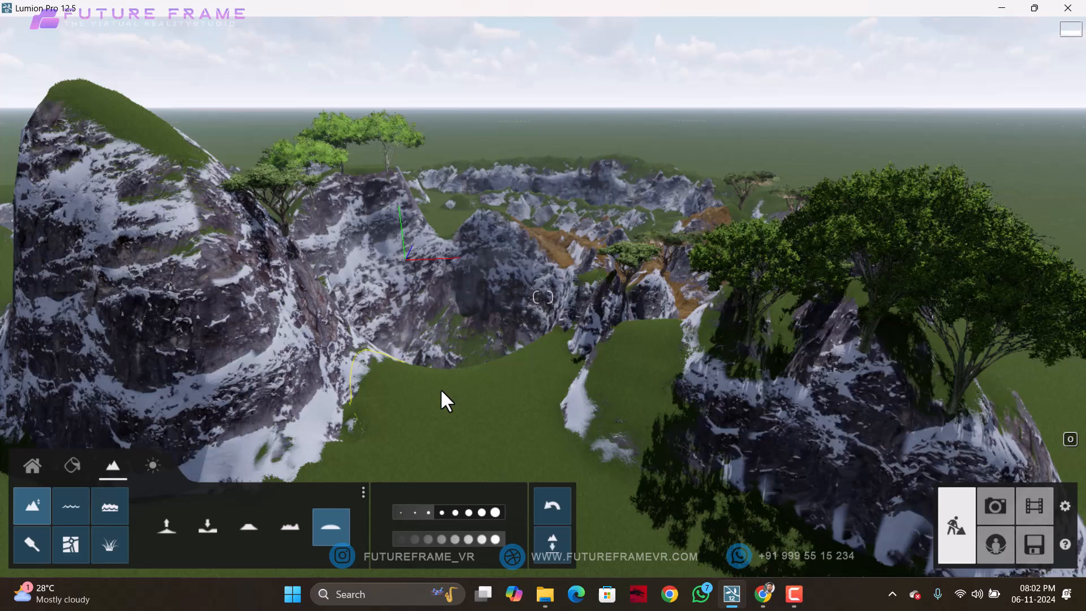
Step: Try flattening the entire landscape twice, undoing the flattening each time
{"action": "left_click", "coordinate": [555, 537]}
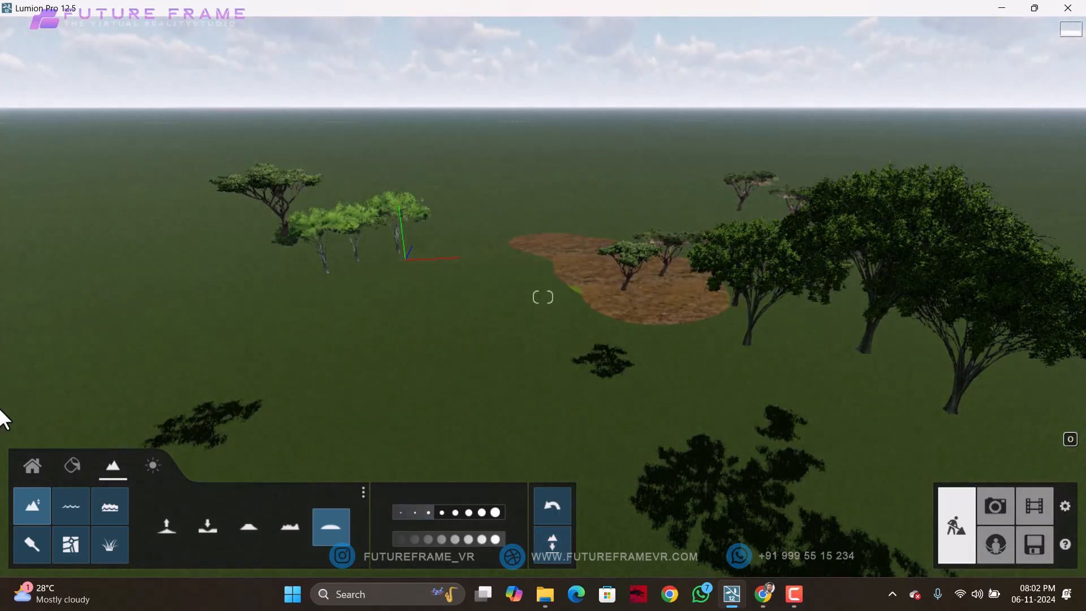
{"action": "mouse_move", "coordinate": [351, 383]}
{"action": "right_mouse_down"}
{"action": "mouse_move", "coordinate": [497, 430]}
{"action": "mouse_move", "coordinate": [565, 436]}
{"action": "mouse_move", "coordinate": [566, 419]}
{"action": "mouse_move", "coordinate": [421, 431]}
{"action": "right_mouse_up"}
{"action": "left_click", "coordinate": [559, 513]}
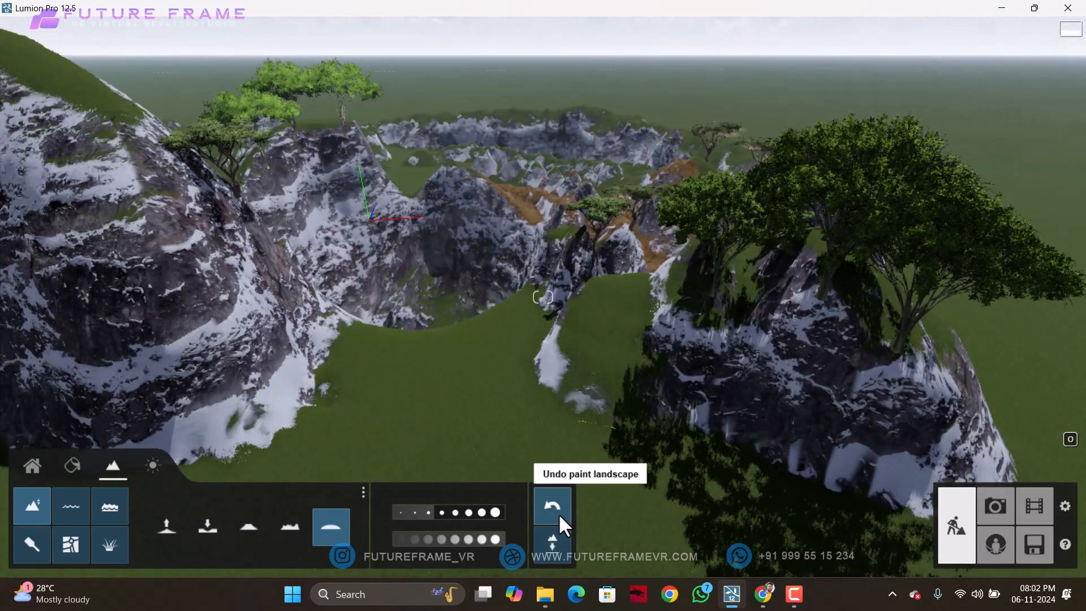
{"action": "left_click", "coordinate": [561, 547]}
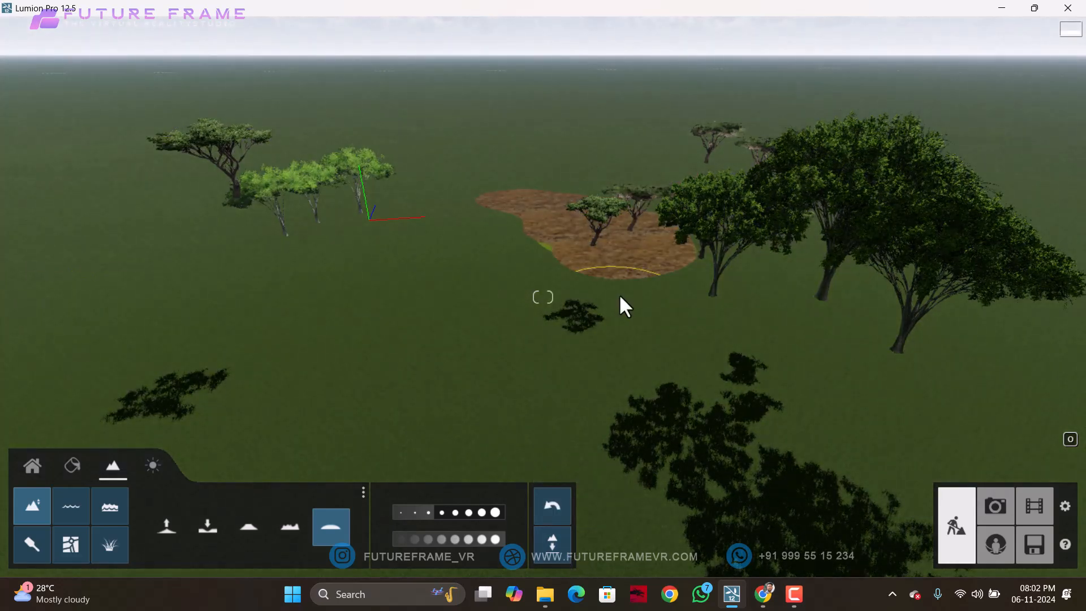
{"action": "left_click", "coordinate": [559, 512]}
{"action": "key", "text": "s"}
{"action": "right_click_drag", "start_coordinate": [628, 356], "coordinate": [450, 517]}
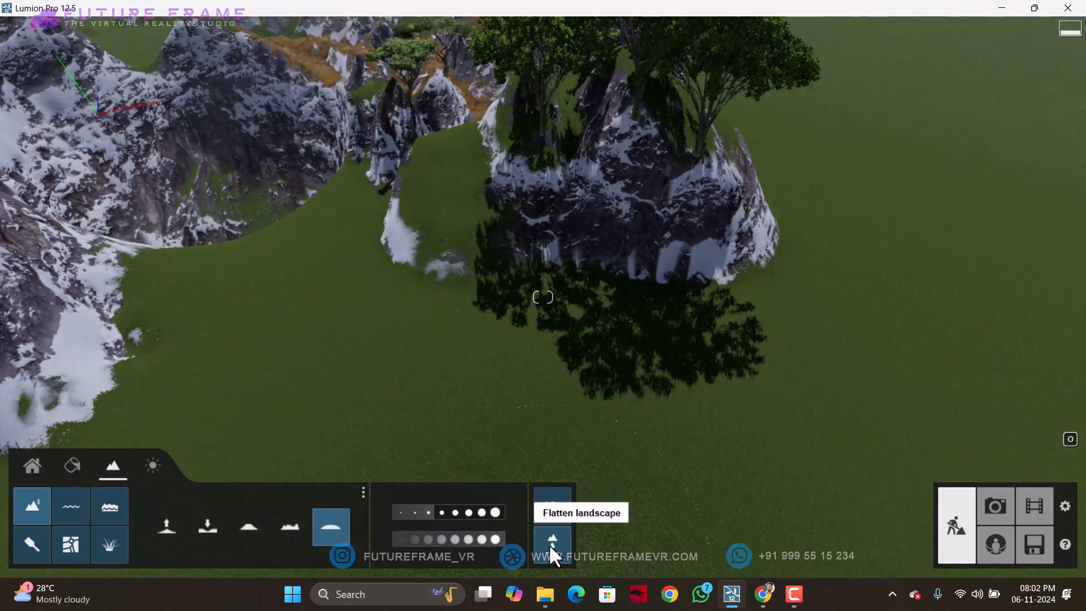
Step: Switch the ocean back on around the rocky islands
{"action": "left_click", "coordinate": [113, 510]}
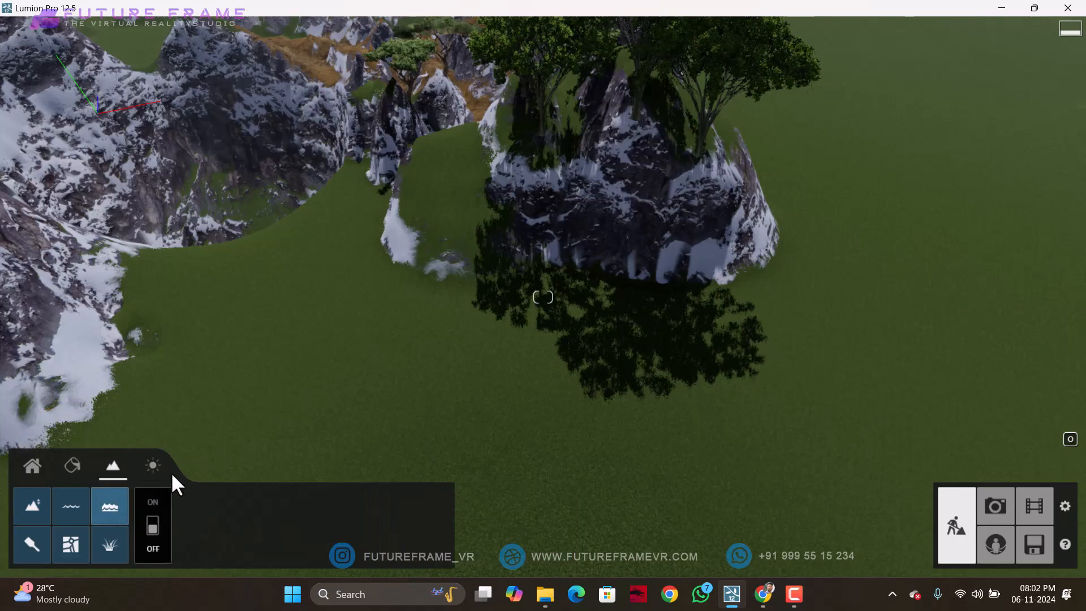
{"action": "left_click", "coordinate": [152, 526]}
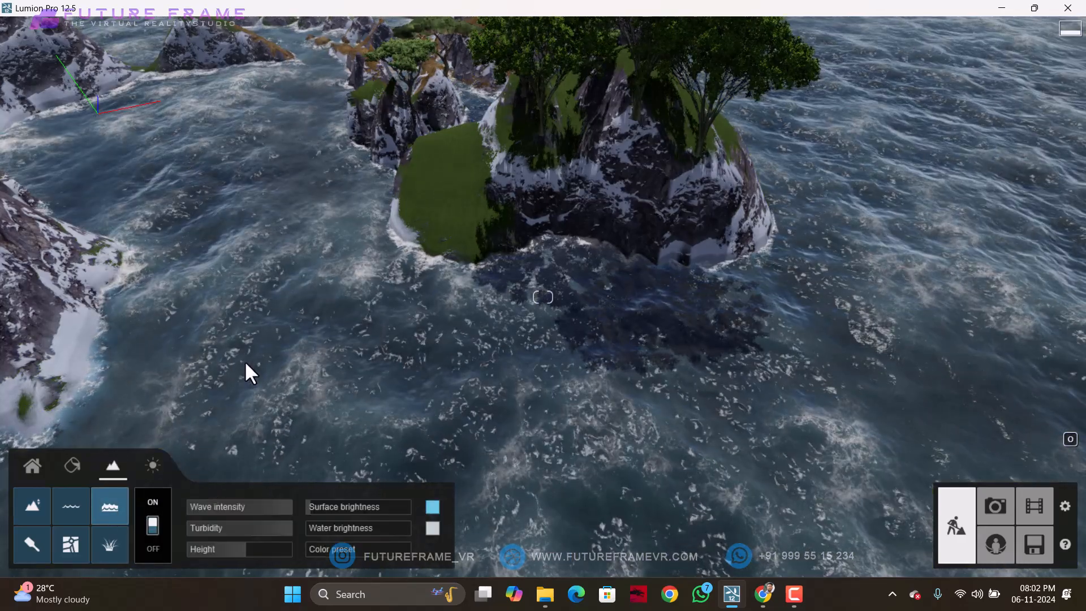
{"action": "right_click_drag", "start_coordinate": [247, 371], "coordinate": [481, 371]}
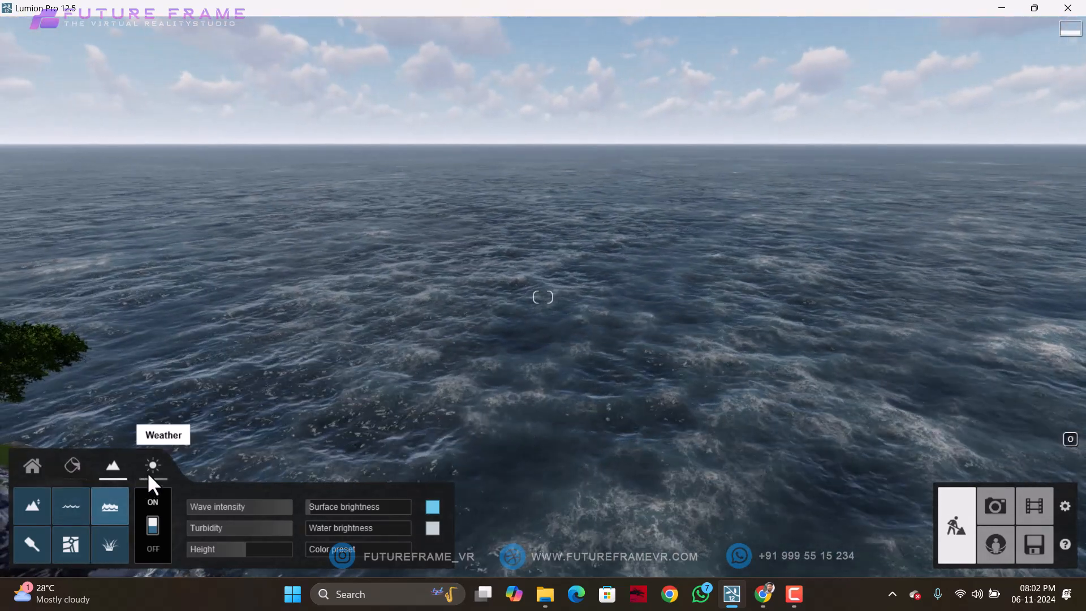
Step: Open the weather settings, turn on Real Skies and apply the second sky of the Cloudy collection to the island scene
{"action": "left_click", "coordinate": [149, 475]}
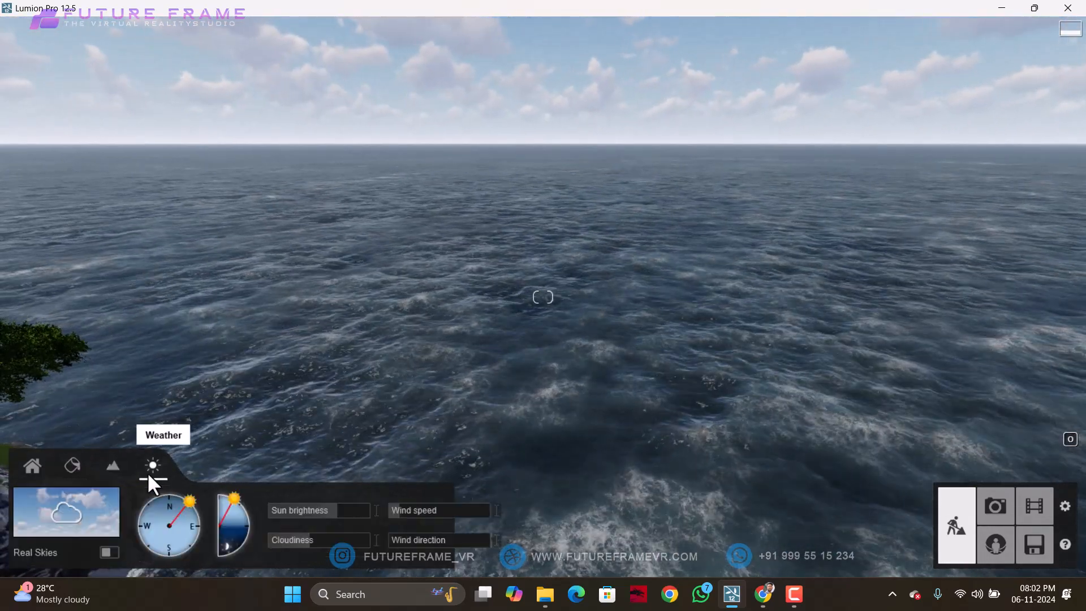
{"action": "left_click", "coordinate": [110, 553]}
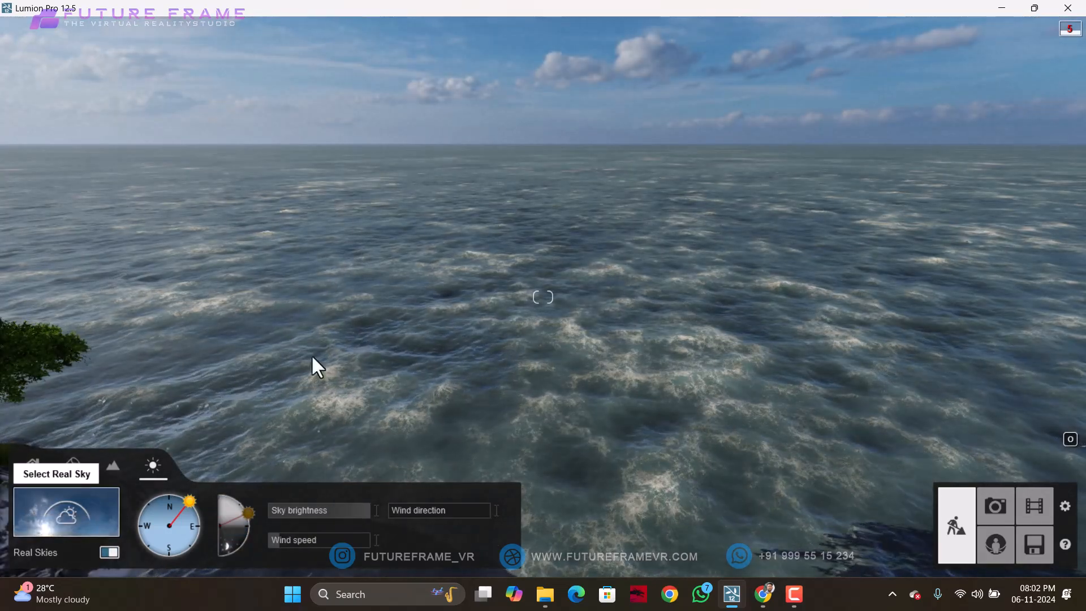
{"action": "right_click_drag", "start_coordinate": [316, 367], "coordinate": [223, 309]}
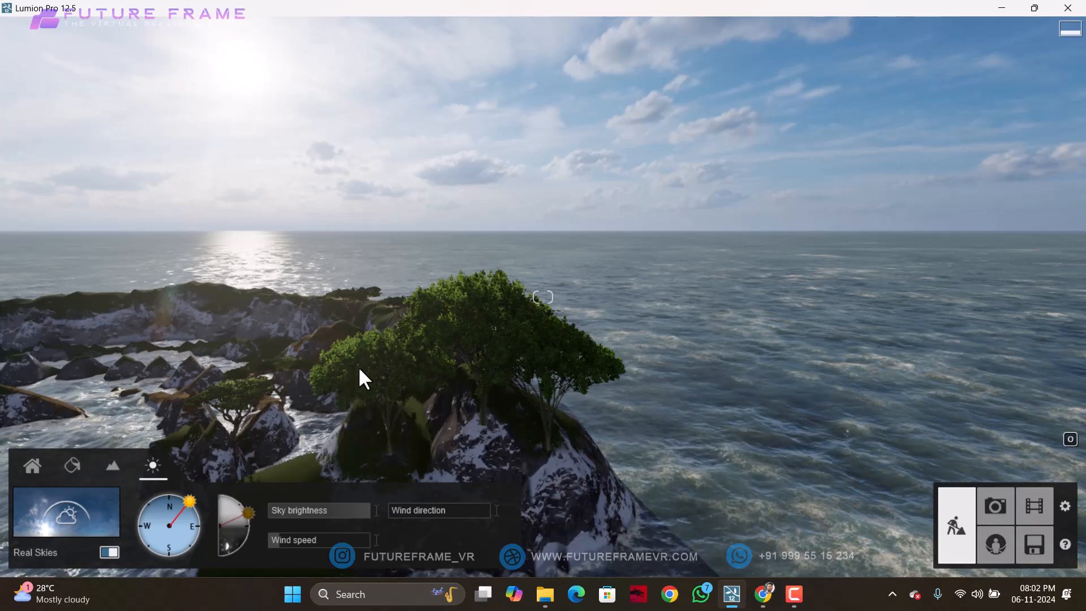
{"action": "left_click", "coordinate": [49, 525]}
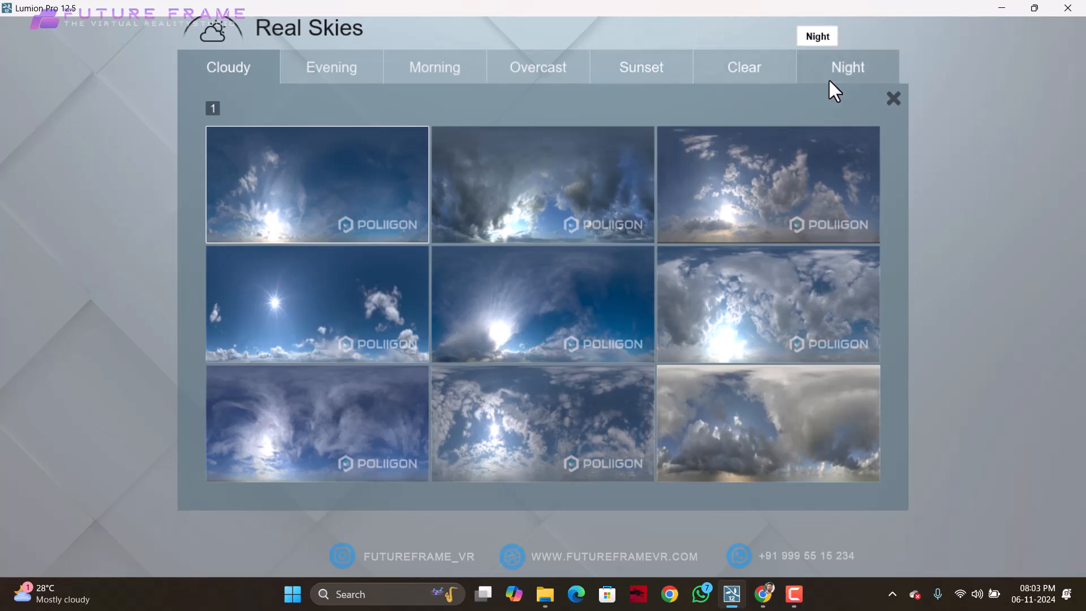
{"action": "left_click", "coordinate": [706, 197]}
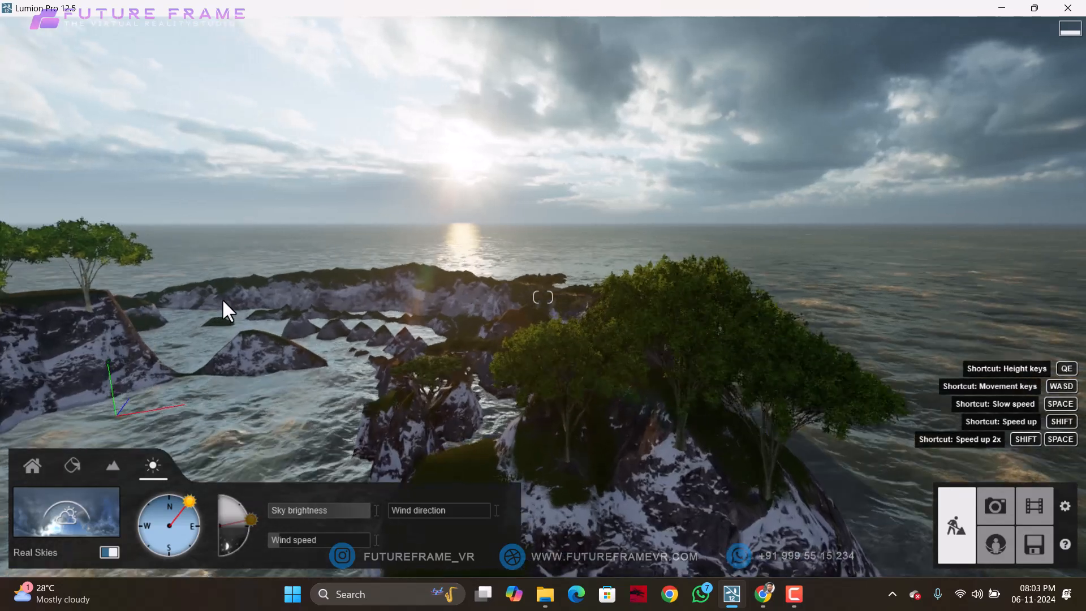
{"action": "mouse_move", "coordinate": [222, 305]}
{"action": "right_mouse_down"}
{"action": "mouse_move", "coordinate": [130, 306]}
{"action": "mouse_move", "coordinate": [225, 300]}
{"action": "right_mouse_up"}
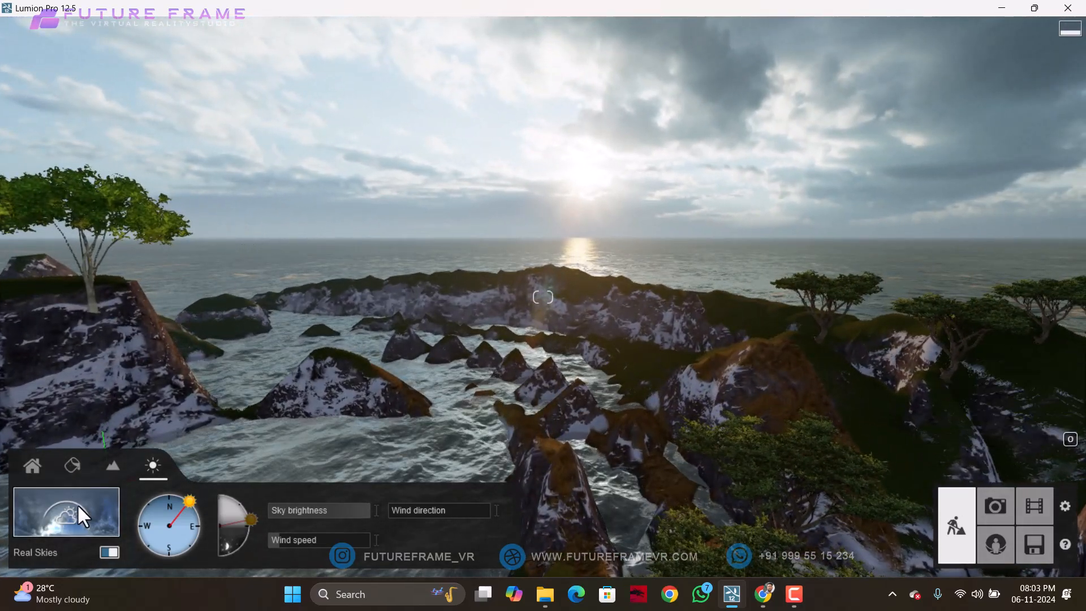
Step: Replace the real sky with Sunset 7 from the Sunset collection
{"action": "left_click", "coordinate": [78, 502]}
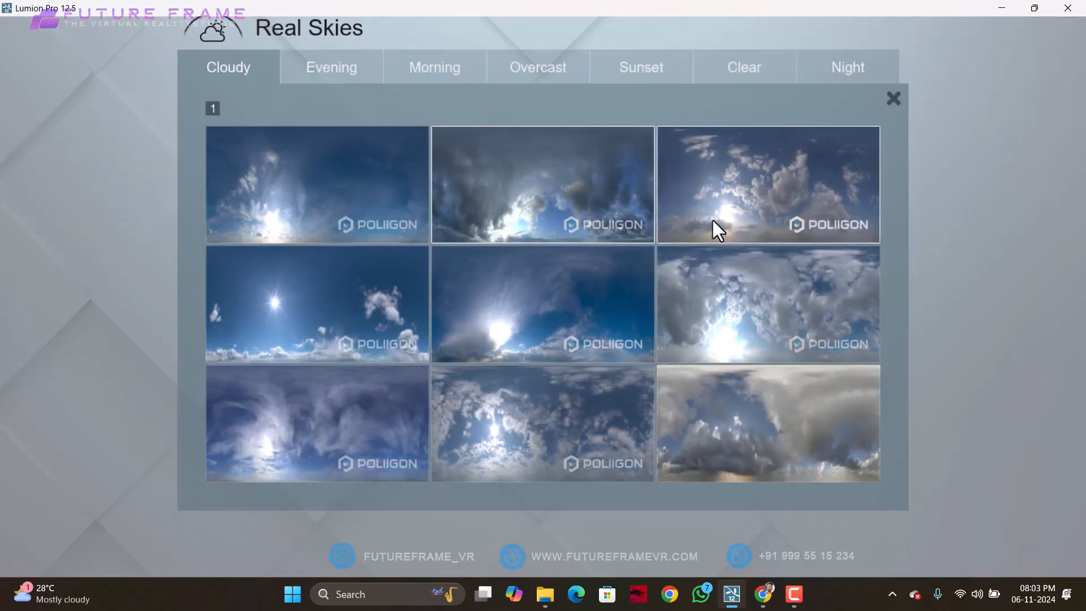
{"action": "left_click", "coordinate": [543, 193]}
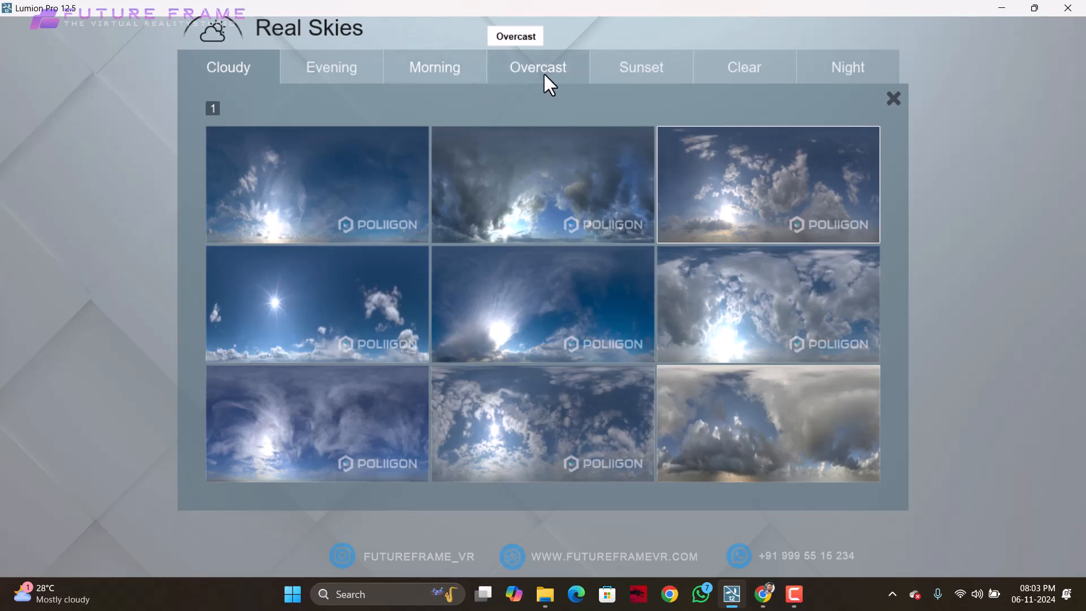
{"action": "left_click", "coordinate": [626, 79]}
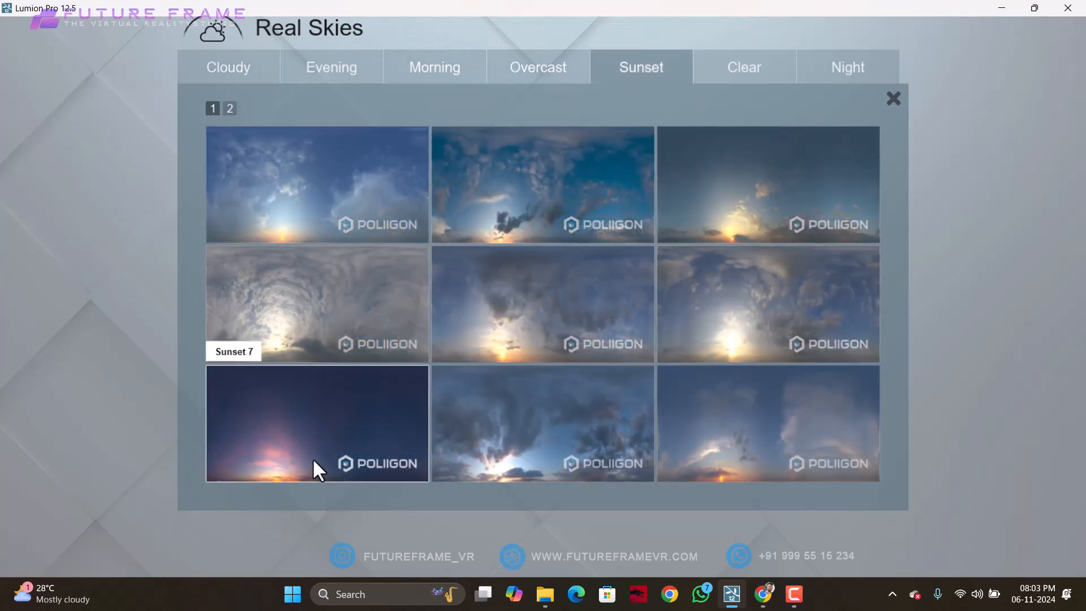
{"action": "left_click", "coordinate": [627, 183]}
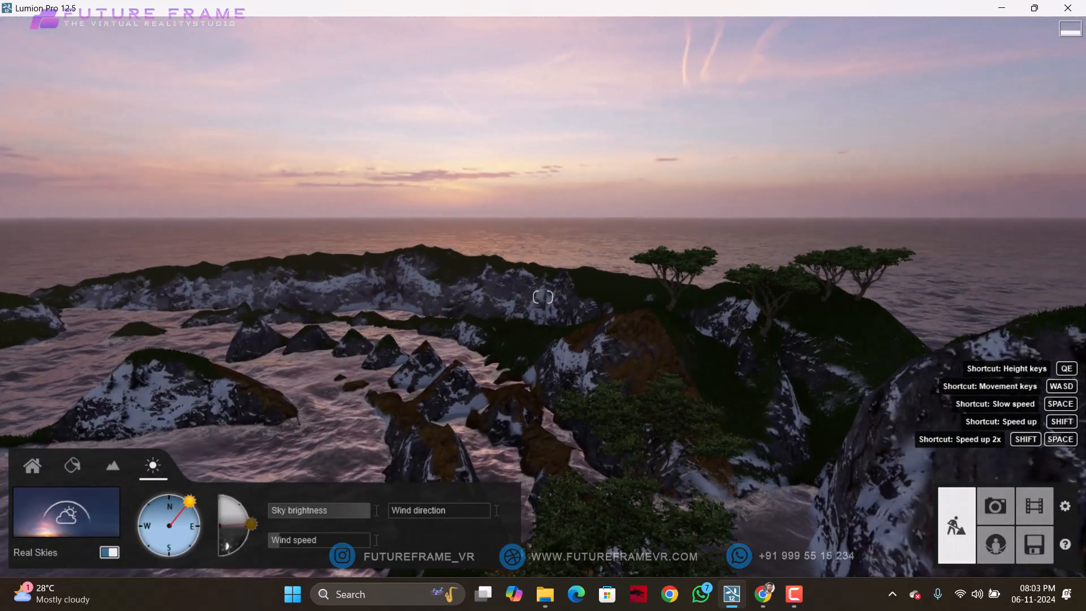
{"action": "key", "text": "d"}
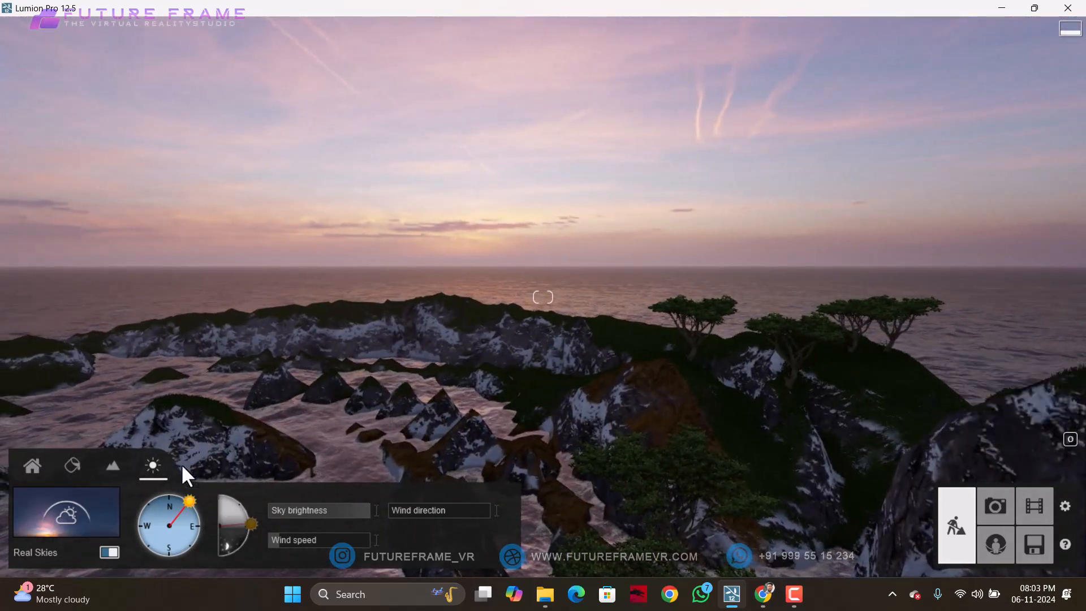
Step: Switch the real sky to Sunset 9 and view the sun over the rocky islands
{"action": "left_click", "coordinate": [81, 512]}
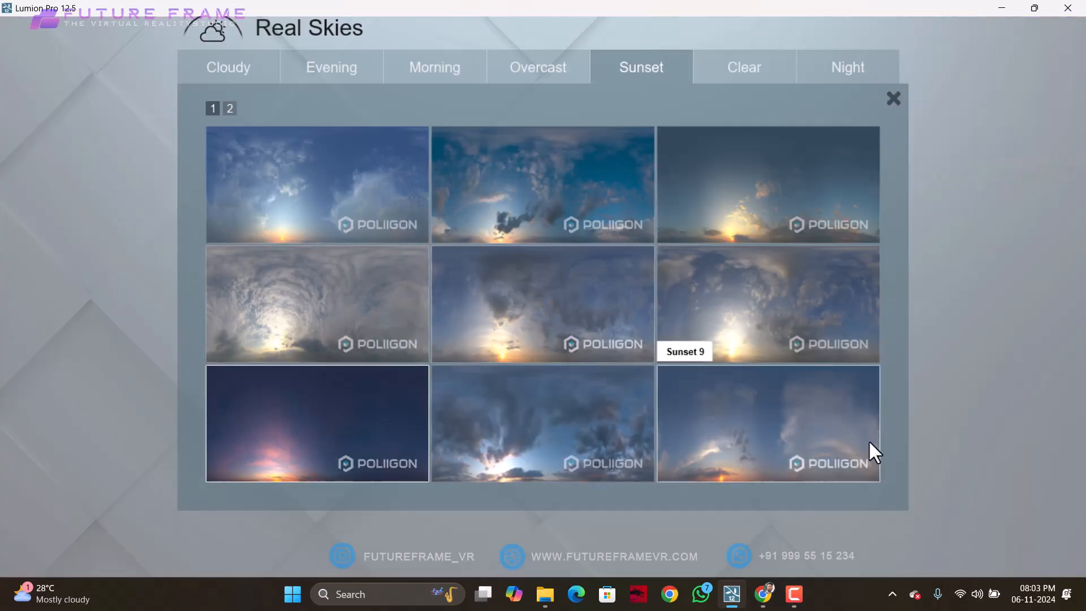
{"action": "left_click", "coordinate": [709, 380]}
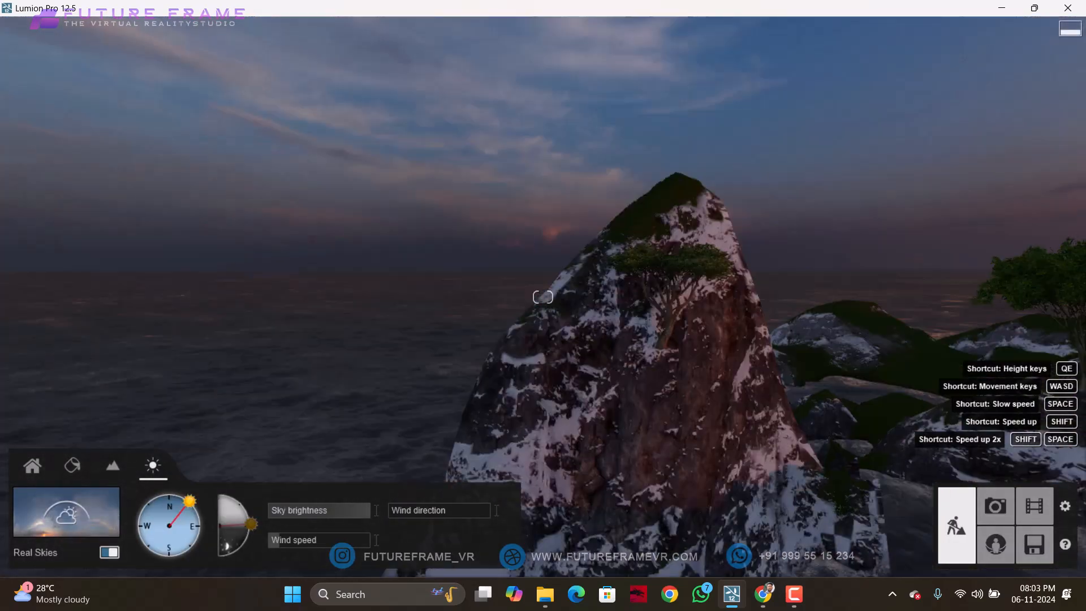
{"action": "mouse_move", "coordinate": [463, 395]}
{"action": "right_mouse_down"}
{"action": "mouse_move", "coordinate": [340, 390]}
{"action": "mouse_move", "coordinate": [463, 396]}
{"action": "right_mouse_up"}
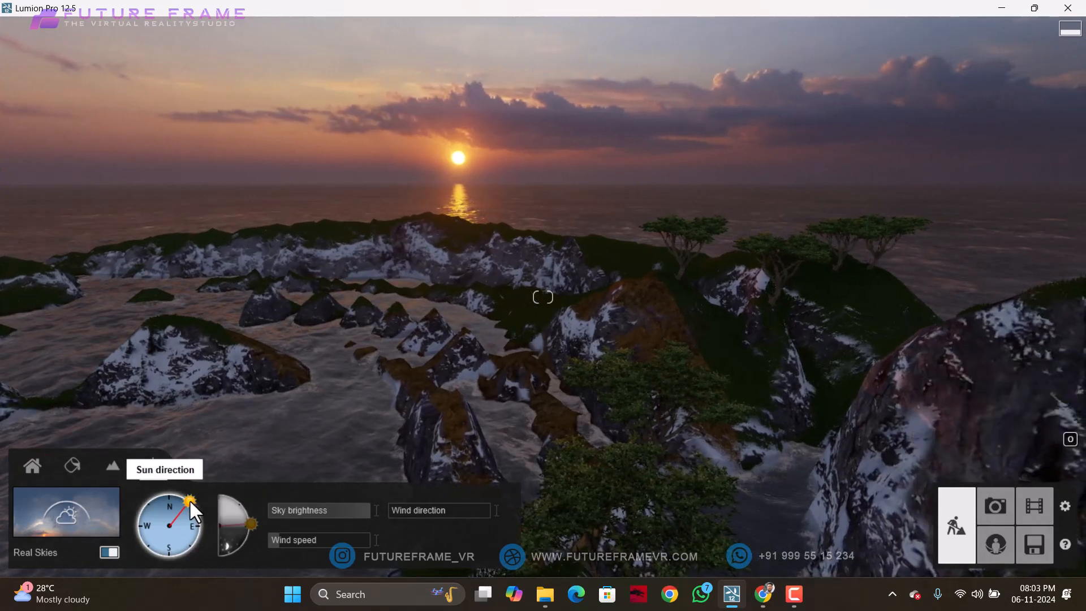
Step: Try several sun directions for the sunset sky, ending just south of east with the sun beside the large tree
{"action": "left_click_drag", "start_coordinate": [189, 500], "coordinate": [202, 522]}
{"action": "right_click_drag", "start_coordinate": [321, 319], "coordinate": [592, 315]}
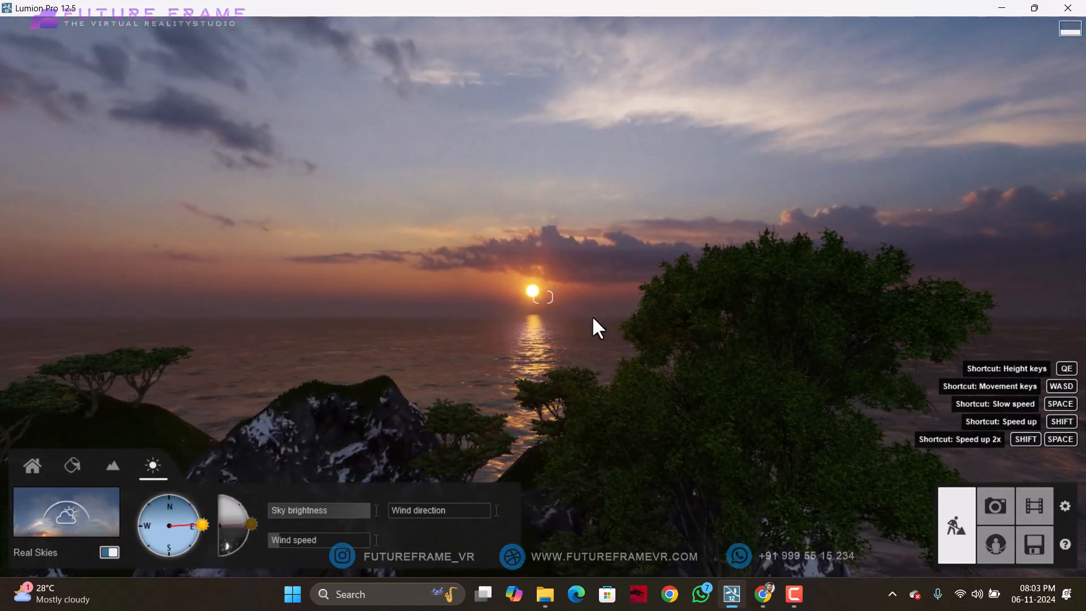
{"action": "left_click_drag", "start_coordinate": [204, 525], "coordinate": [174, 552]}
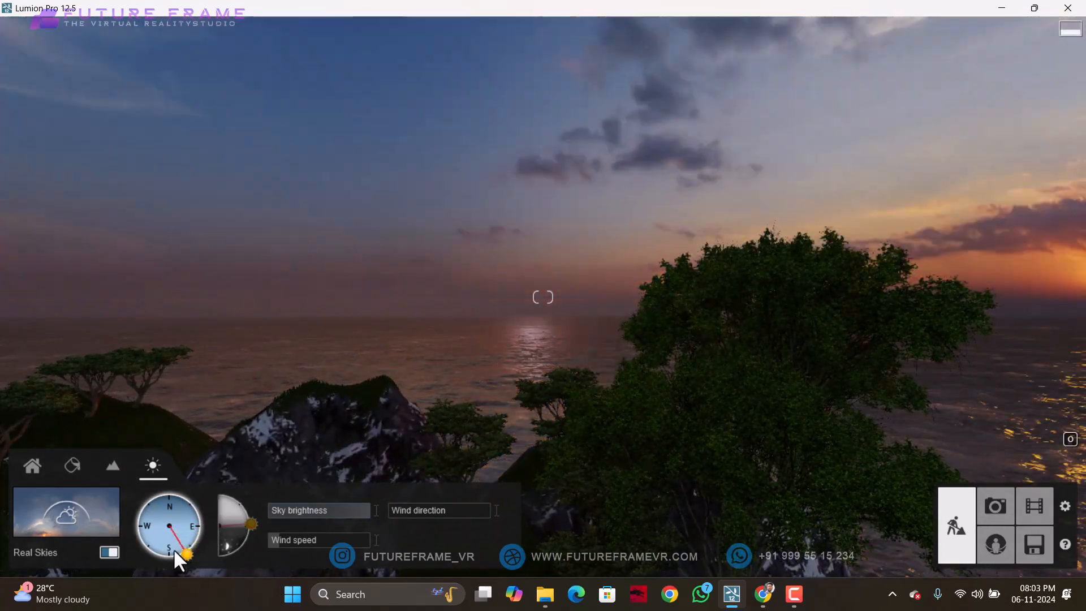
{"action": "right_click_drag", "start_coordinate": [201, 456], "coordinate": [396, 425]}
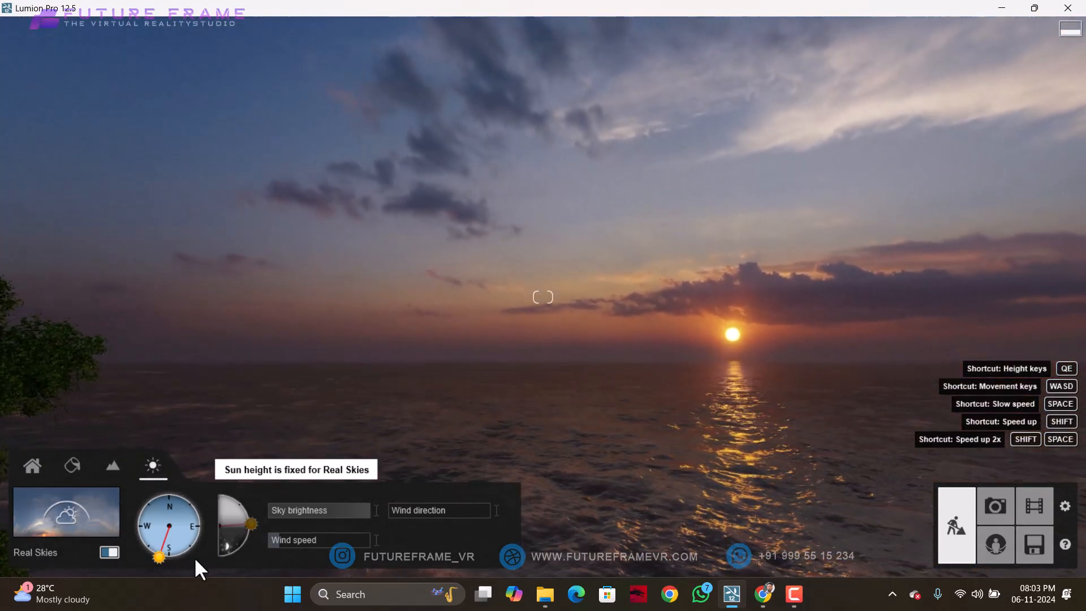
{"action": "left_click_drag", "start_coordinate": [161, 555], "coordinate": [204, 528]}
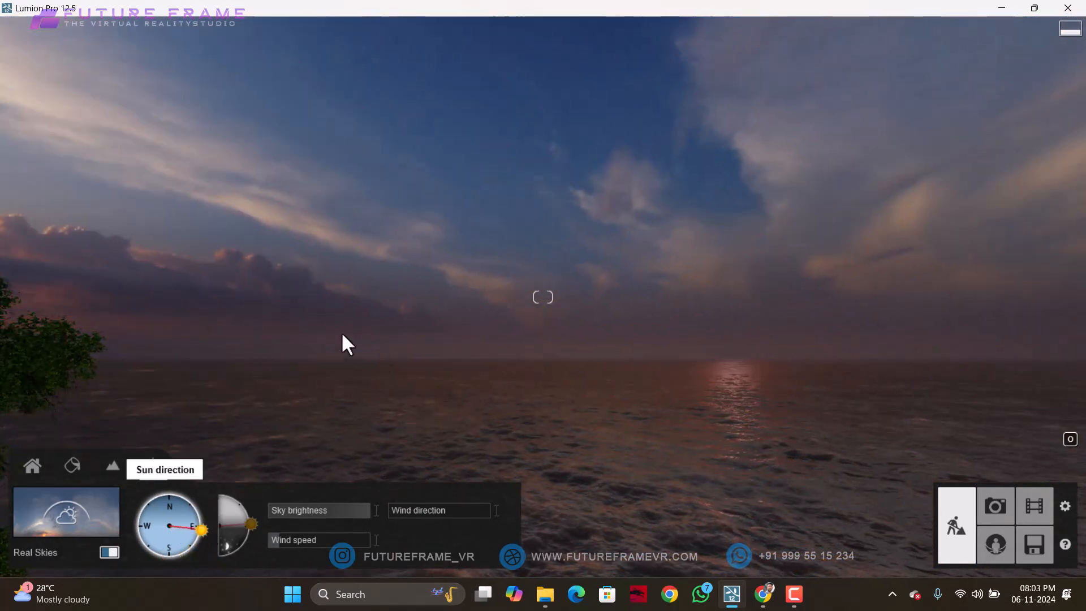
{"action": "right_click_drag", "start_coordinate": [341, 331], "coordinate": [169, 328]}
{"action": "right_click_drag", "start_coordinate": [339, 288], "coordinate": [314, 326]}
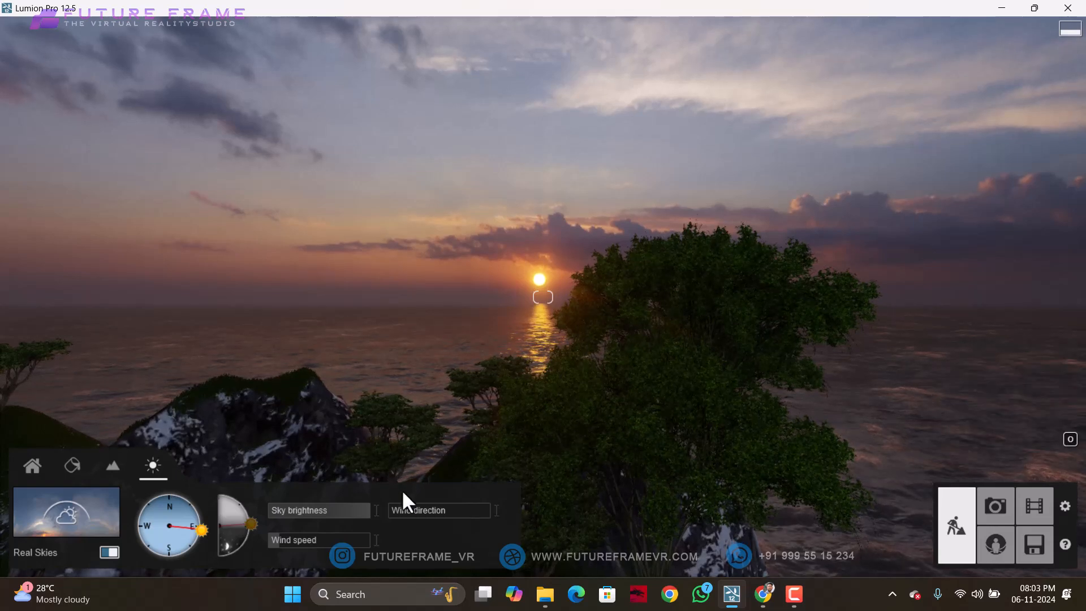
Step: Adjust the wind direction and raise the wind speed to its maximum while close to the large tree
{"action": "left_click_drag", "start_coordinate": [404, 512], "coordinate": [427, 521]}
{"action": "right_click_drag", "start_coordinate": [531, 296], "coordinate": [533, 299]}
{"action": "key", "text": "w"}
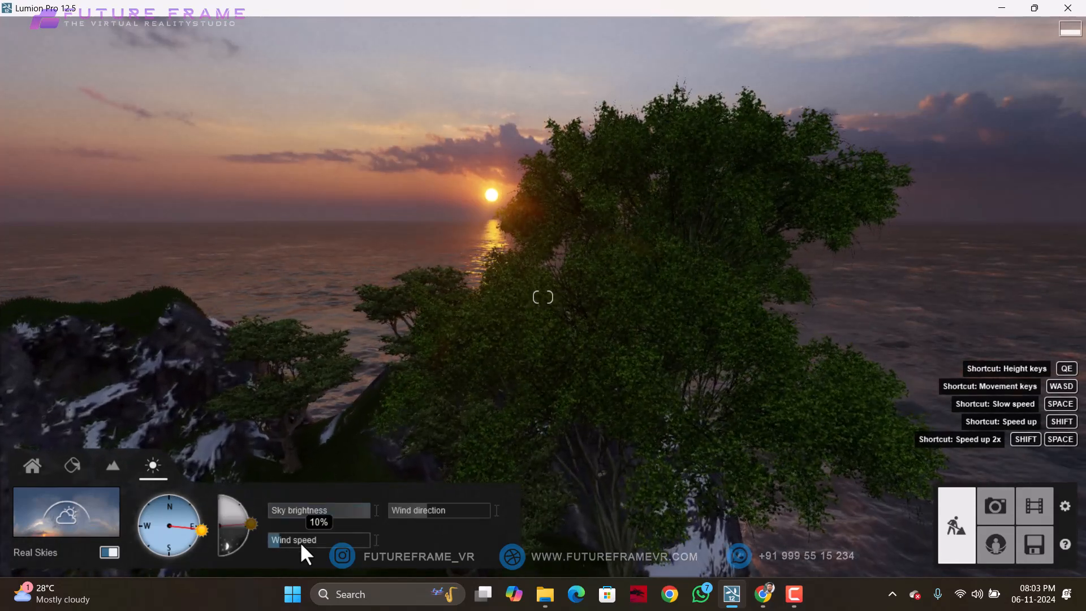
{"action": "left_click_drag", "start_coordinate": [300, 542], "coordinate": [452, 548]}
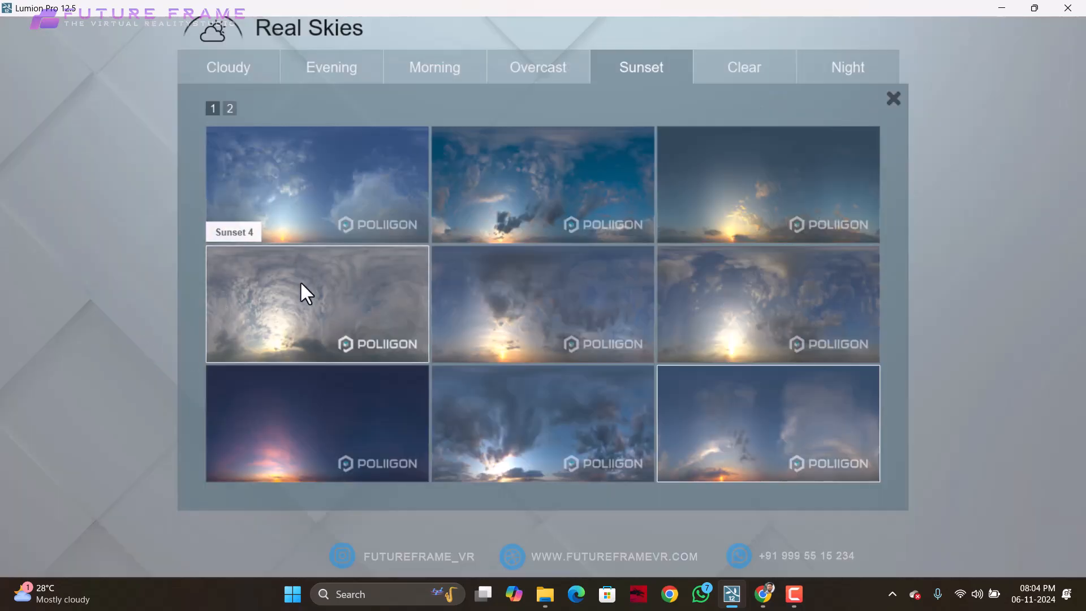
Step: Apply the Sunset 4 real sky, inspect the islands under it, and replace it with a hazier sky from the Sunset collection
{"action": "left_click", "coordinate": [375, 255]}
{"action": "right_click_drag", "start_coordinate": [409, 242], "coordinate": [351, 229]}
{"action": "scroll", "coordinate": [419, 249], "scroll_direction": "up", "scroll_amount": 2}
{"action": "scroll", "coordinate": [418, 249], "scroll_direction": "up", "scroll_amount": 2}
{"action": "right_click_drag", "start_coordinate": [431, 223], "coordinate": [410, 239]}
{"action": "scroll", "coordinate": [410, 239], "scroll_direction": "up", "scroll_amount": 3}
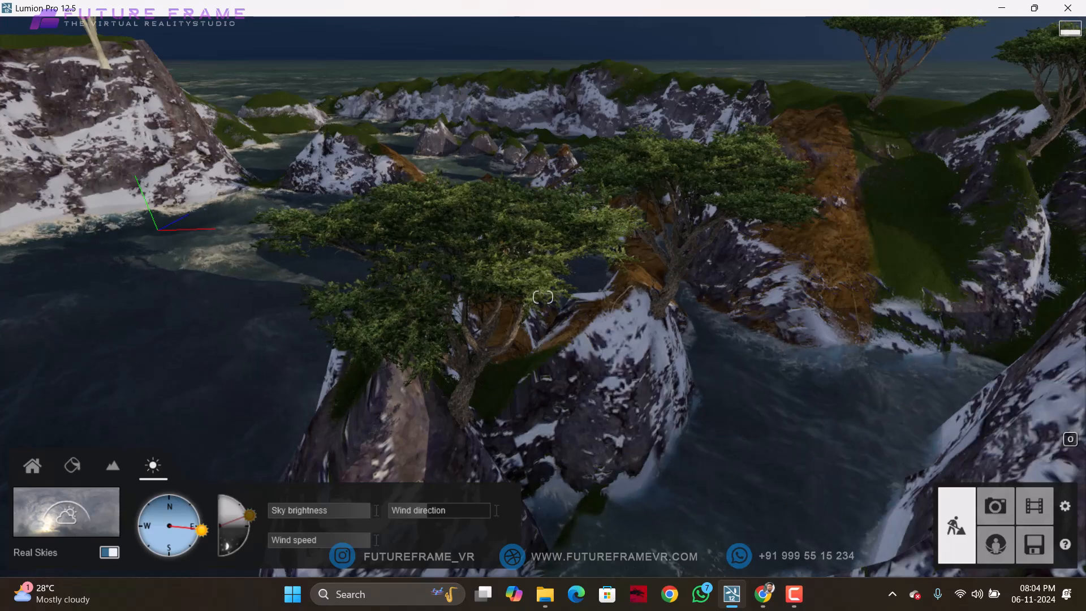
{"action": "right_click_drag", "start_coordinate": [412, 241], "coordinate": [431, 240]}
{"action": "scroll", "coordinate": [430, 240], "scroll_direction": "down", "scroll_amount": 5}
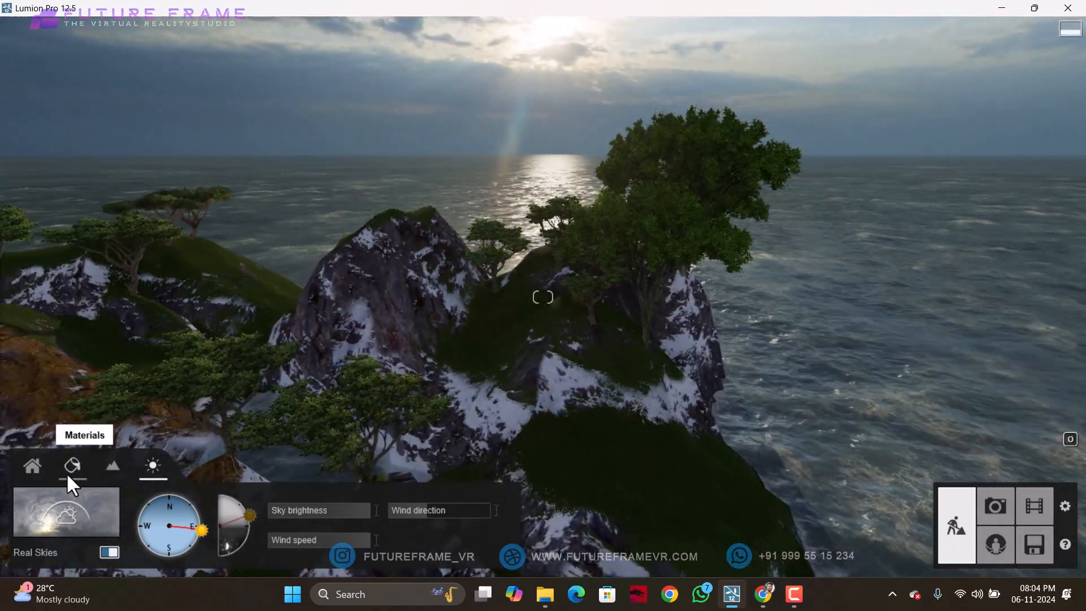
{"action": "left_click", "coordinate": [96, 500]}
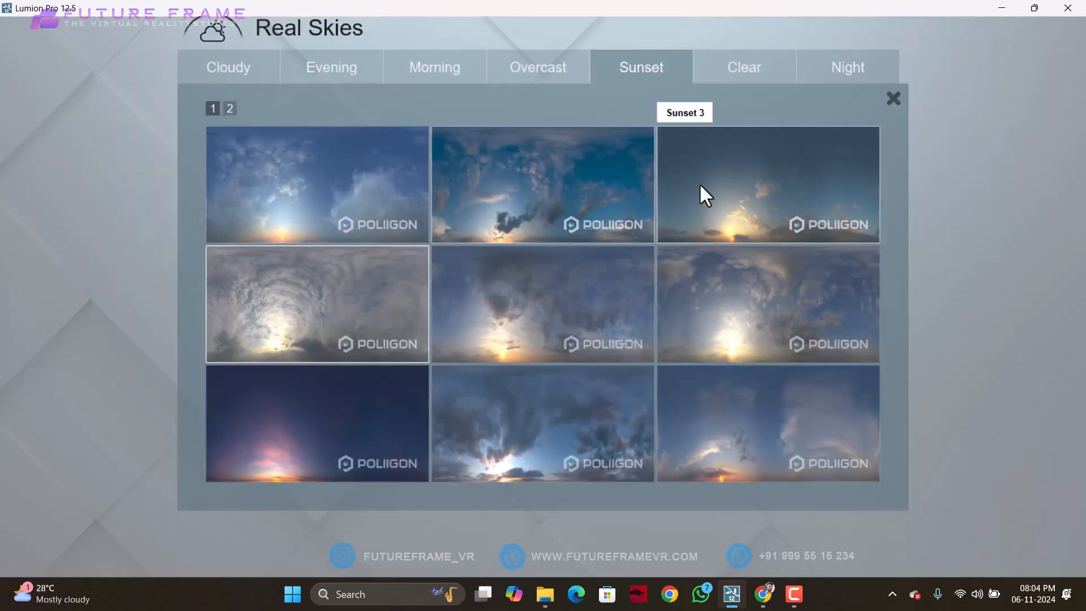
{"action": "left_click", "coordinate": [606, 313]}
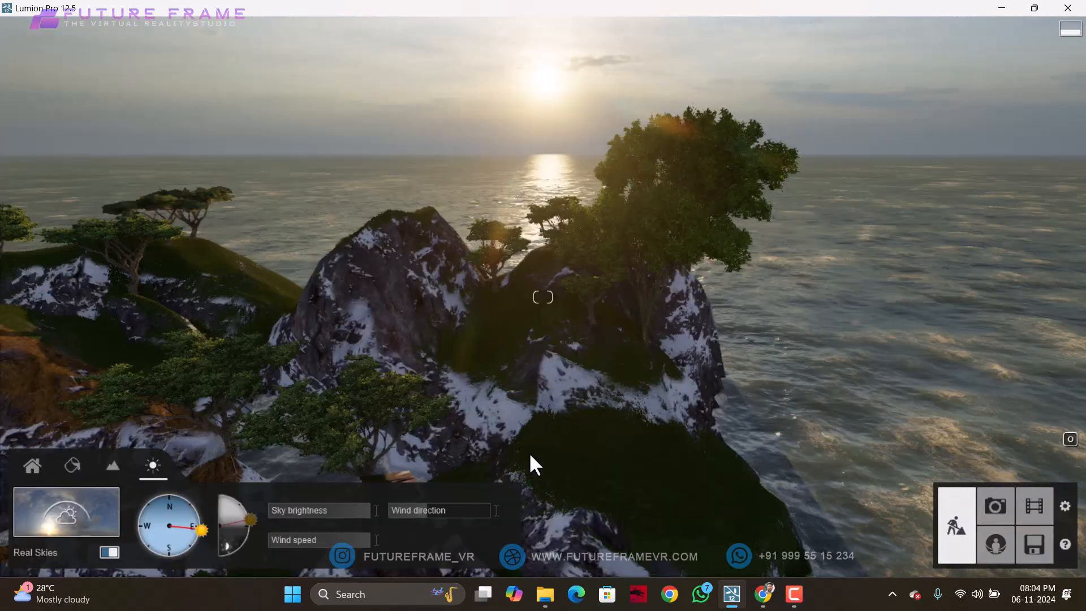
Step: Turn off Real Skies, point the sun direction to the northeast and lower the sun height to just above the horizon
{"action": "left_click", "coordinate": [109, 551]}
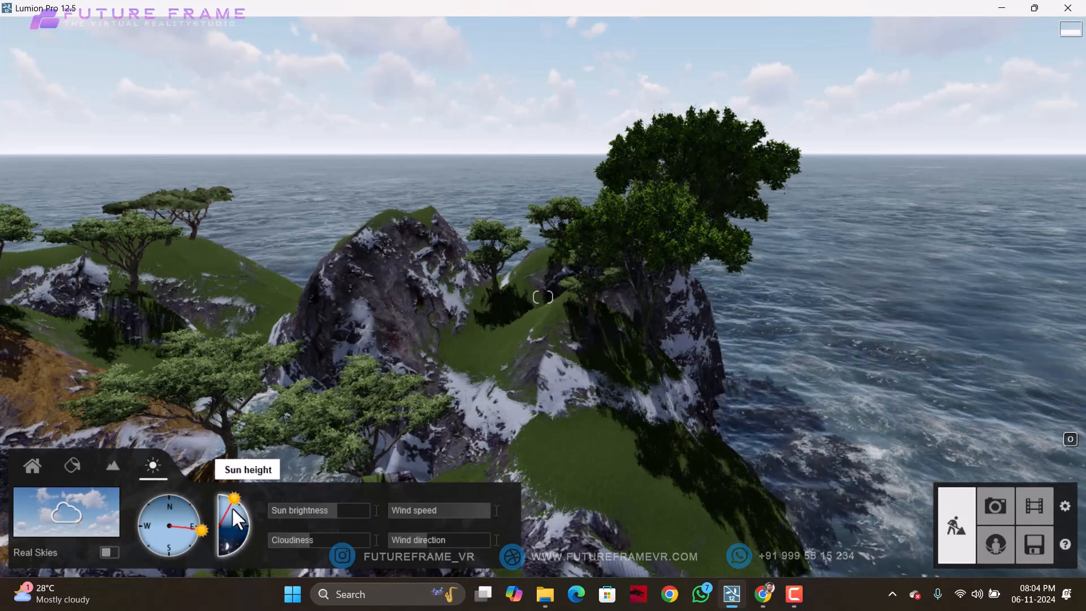
{"action": "right_click_drag", "start_coordinate": [223, 334], "coordinate": [255, 313]}
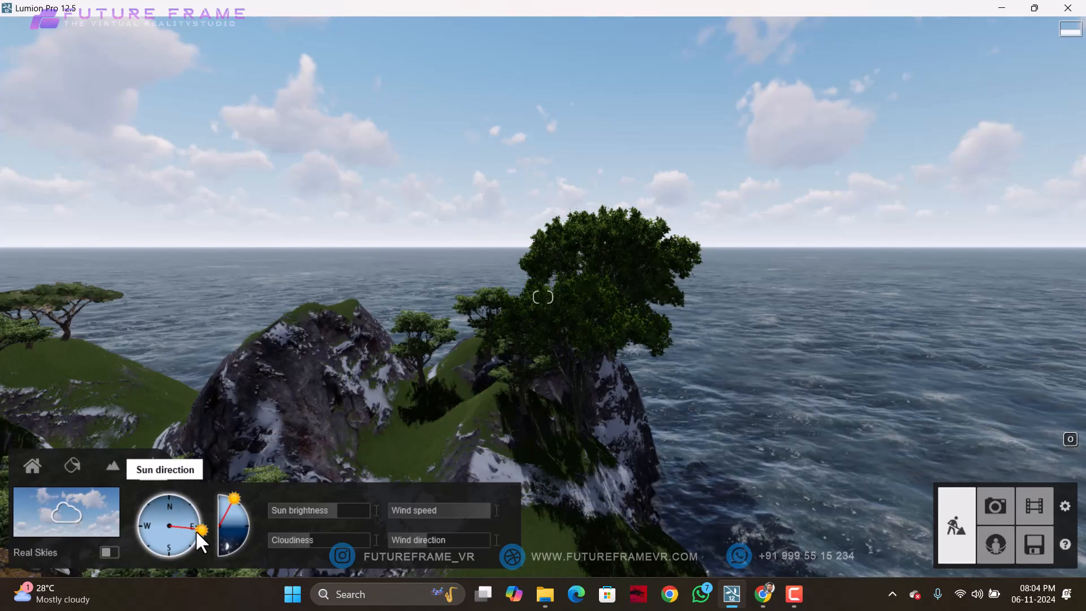
{"action": "left_click_drag", "start_coordinate": [189, 520], "coordinate": [209, 503]}
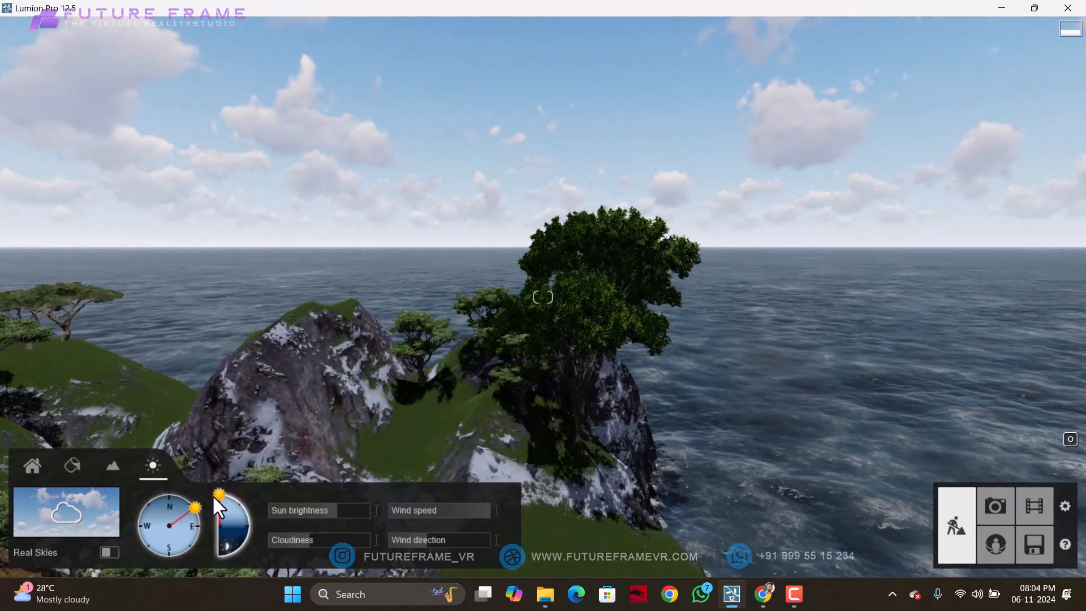
{"action": "left_click_drag", "start_coordinate": [226, 497], "coordinate": [261, 523]}
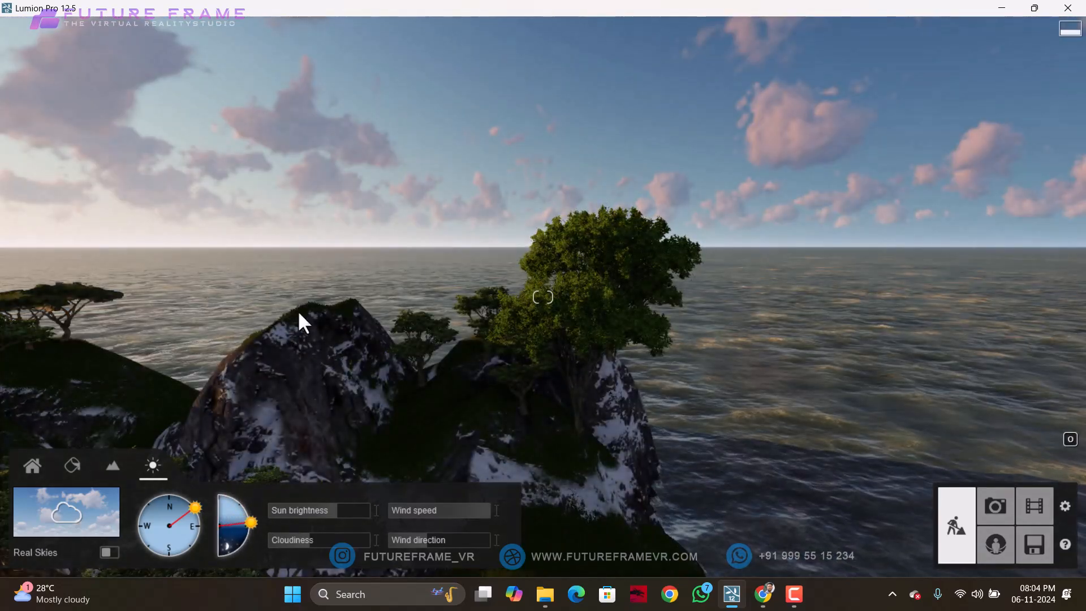
Step: Rotate the sun direction to the east-southeast so the sun sits over the sea behind the rocky peak and trees
{"action": "right_click_drag", "start_coordinate": [297, 310], "coordinate": [209, 317]}
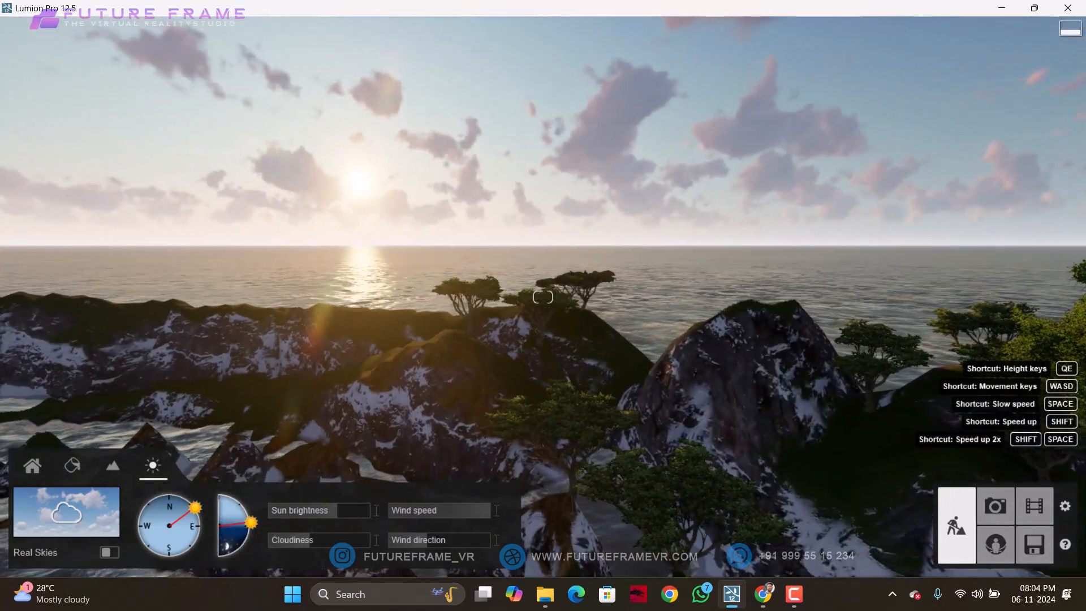
{"action": "mouse_move", "coordinate": [195, 506]}
{"action": "left_mouse_down"}
{"action": "mouse_move", "coordinate": [209, 548]}
{"action": "mouse_move", "coordinate": [183, 563]}
{"action": "mouse_move", "coordinate": [145, 552]}
{"action": "mouse_move", "coordinate": [134, 519]}
{"action": "mouse_move", "coordinate": [182, 500]}
{"action": "mouse_move", "coordinate": [152, 506]}
{"action": "mouse_move", "coordinate": [174, 545]}
{"action": "mouse_move", "coordinate": [232, 561]}
{"action": "left_mouse_up"}
{"action": "right_click_drag", "start_coordinate": [337, 383], "coordinate": [387, 368]}
{"action": "left_click_drag", "start_coordinate": [198, 540], "coordinate": [203, 540]}
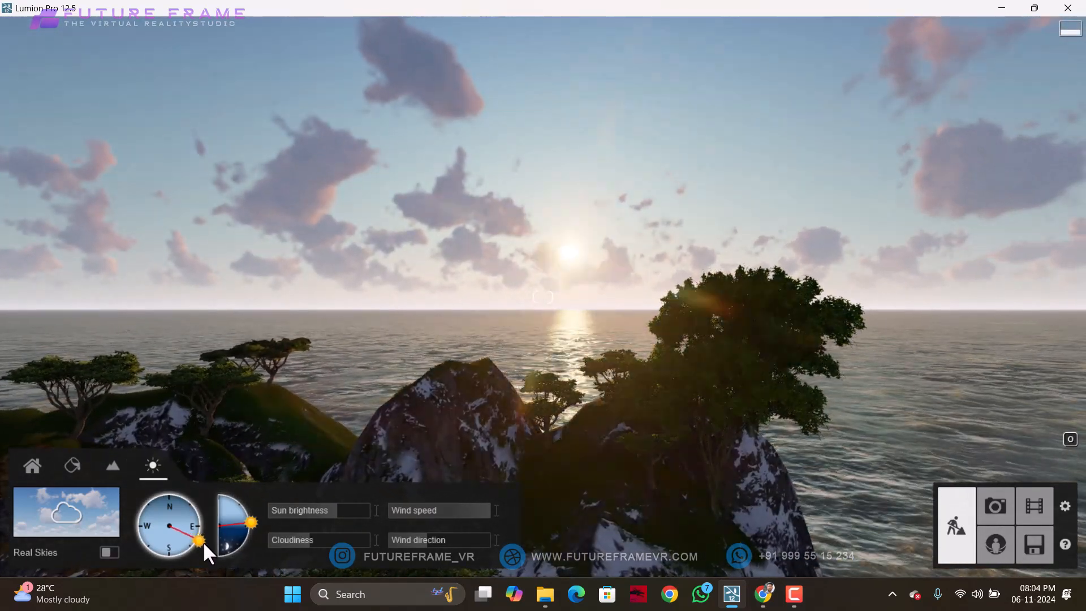
Step: Reduce the sun brightness and raise the cloudiness to 2.0
{"action": "mouse_move", "coordinate": [321, 512]}
{"action": "mouse_move", "coordinate": [342, 511]}
{"action": "left_mouse_down"}
{"action": "mouse_move", "coordinate": [422, 517]}
{"action": "mouse_move", "coordinate": [310, 553]}
{"action": "mouse_move", "coordinate": [339, 556]}
{"action": "mouse_move", "coordinate": [308, 546]}
{"action": "mouse_move", "coordinate": [358, 551]}
{"action": "mouse_move", "coordinate": [287, 550]}
{"action": "mouse_move", "coordinate": [403, 565]}
{"action": "mouse_move", "coordinate": [398, 546]}
{"action": "left_mouse_up"}
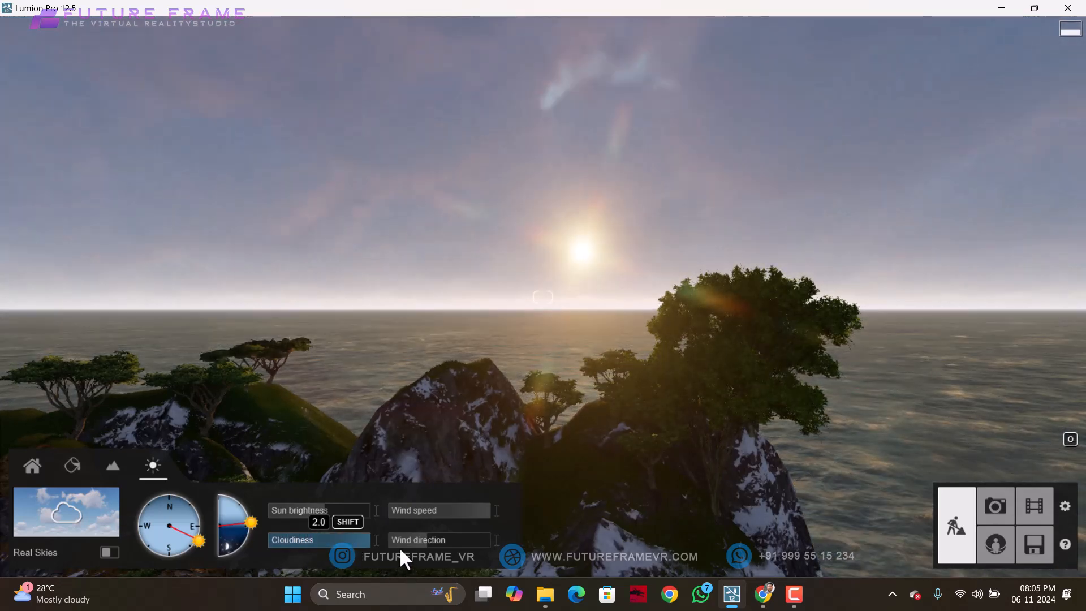
Step: Lower the sun height below the horizon and down to its lowest position to turn the scene to night
{"action": "left_click_drag", "start_coordinate": [250, 520], "coordinate": [248, 540]}
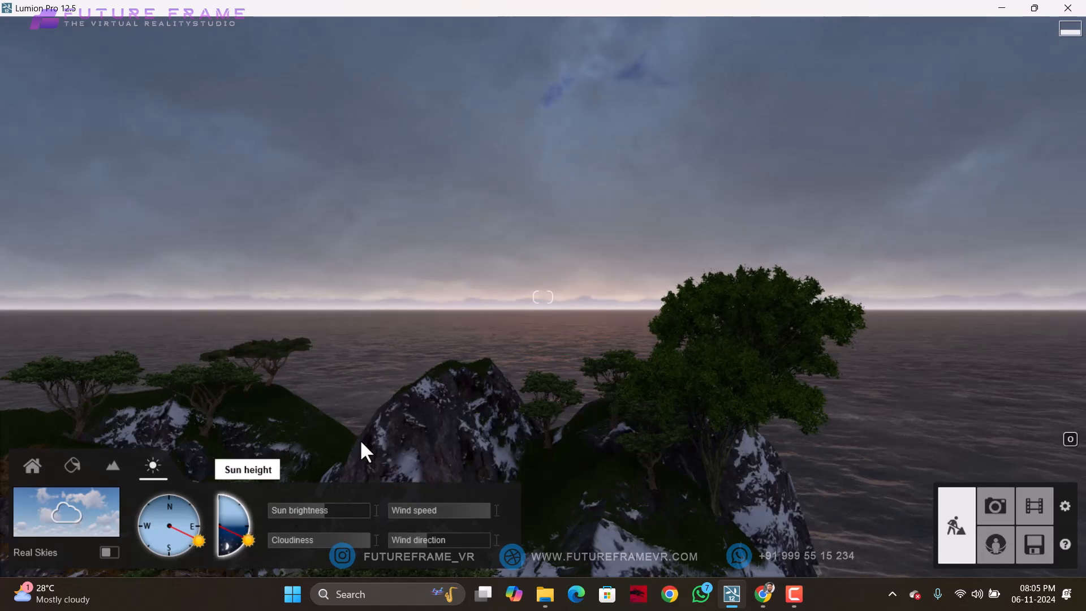
{"action": "right_click_drag", "start_coordinate": [420, 318], "coordinate": [538, 317]}
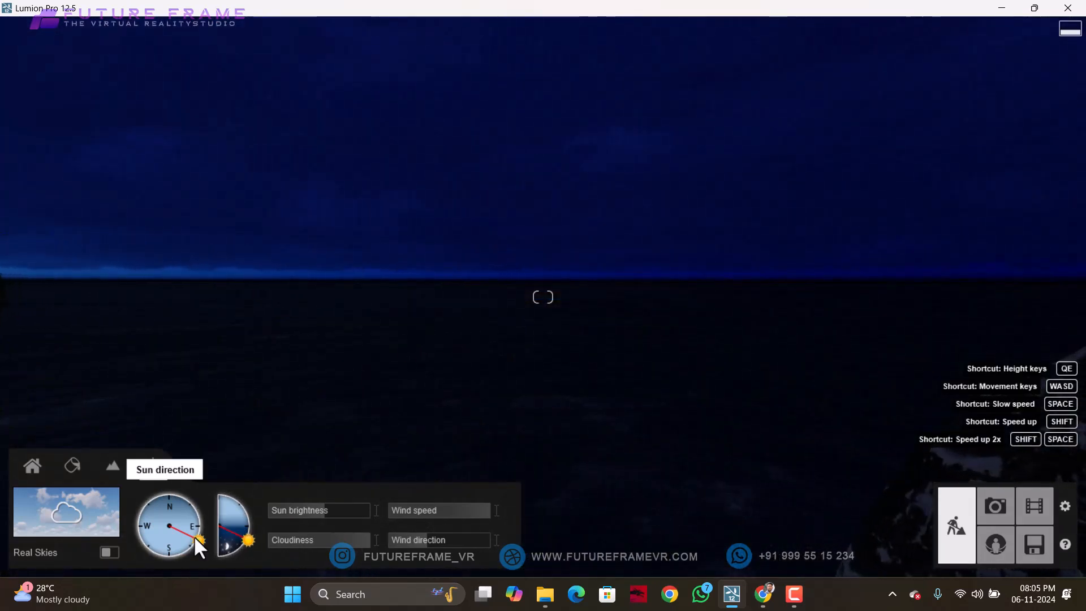
{"action": "left_click_drag", "start_coordinate": [247, 538], "coordinate": [176, 552]}
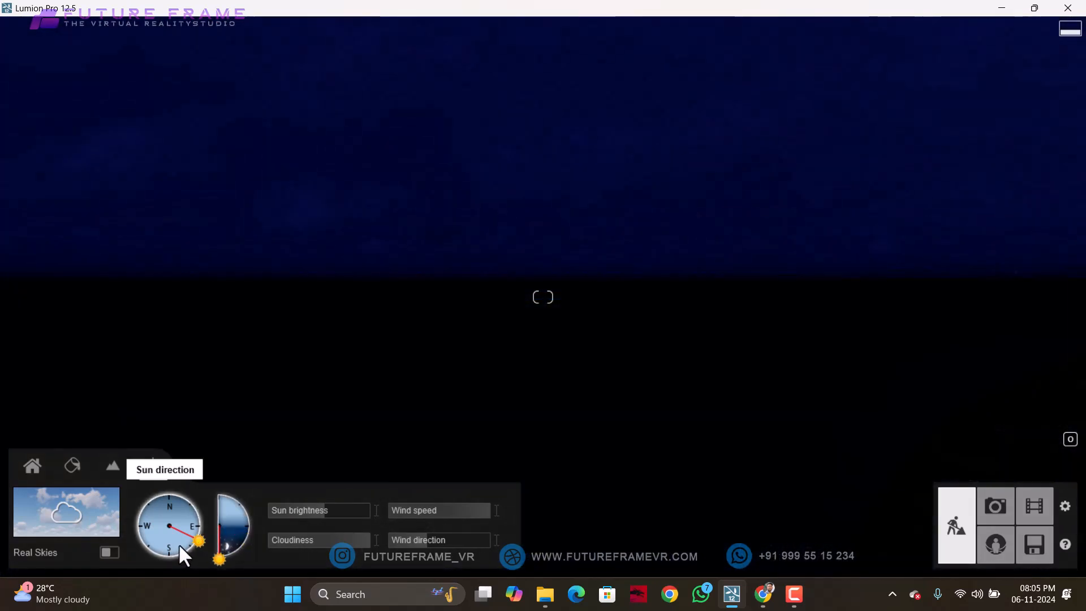
Step: Reduce the cloudiness to near its minimum and the sun brightness to its minimum for a clear, starry night sky
{"action": "left_click_drag", "start_coordinate": [338, 543], "coordinate": [289, 554]}
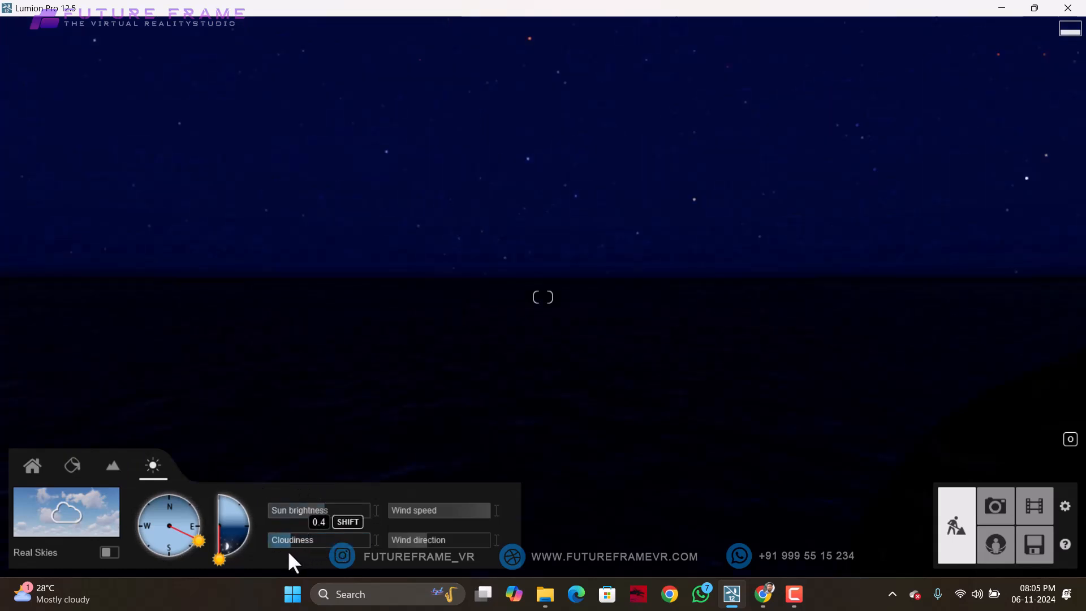
{"action": "right_click_drag", "start_coordinate": [402, 317], "coordinate": [319, 252]}
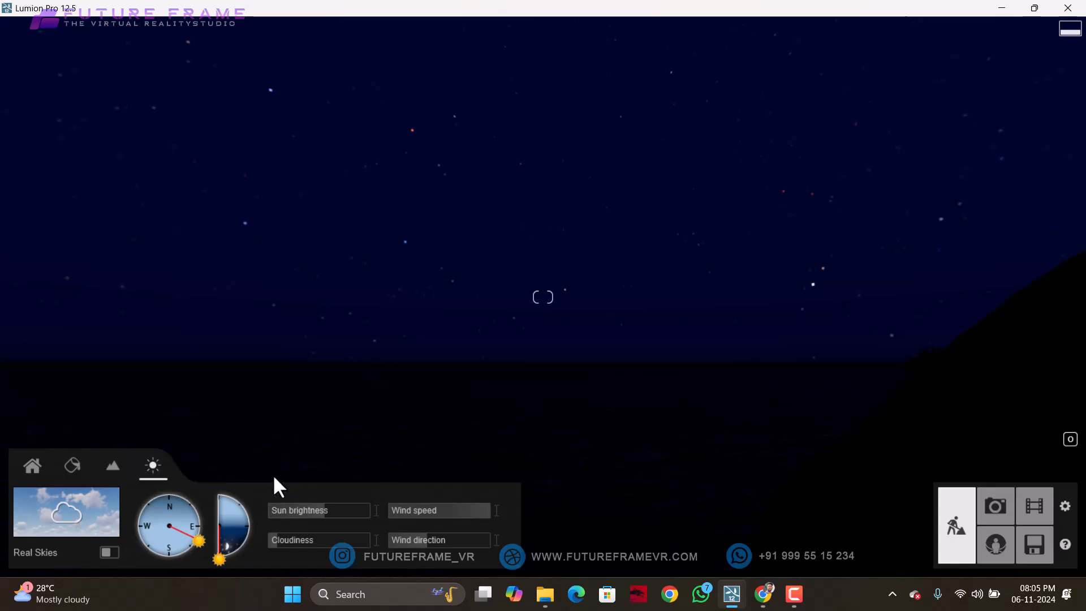
{"action": "left_click_drag", "start_coordinate": [290, 513], "coordinate": [264, 514]}
Step: Raise the sun height slightly above its lowest position and examine the moon in the night sky
{"action": "right_click_drag", "start_coordinate": [602, 370], "coordinate": [466, 57]}
{"action": "left_click_drag", "start_coordinate": [222, 556], "coordinate": [226, 558]}
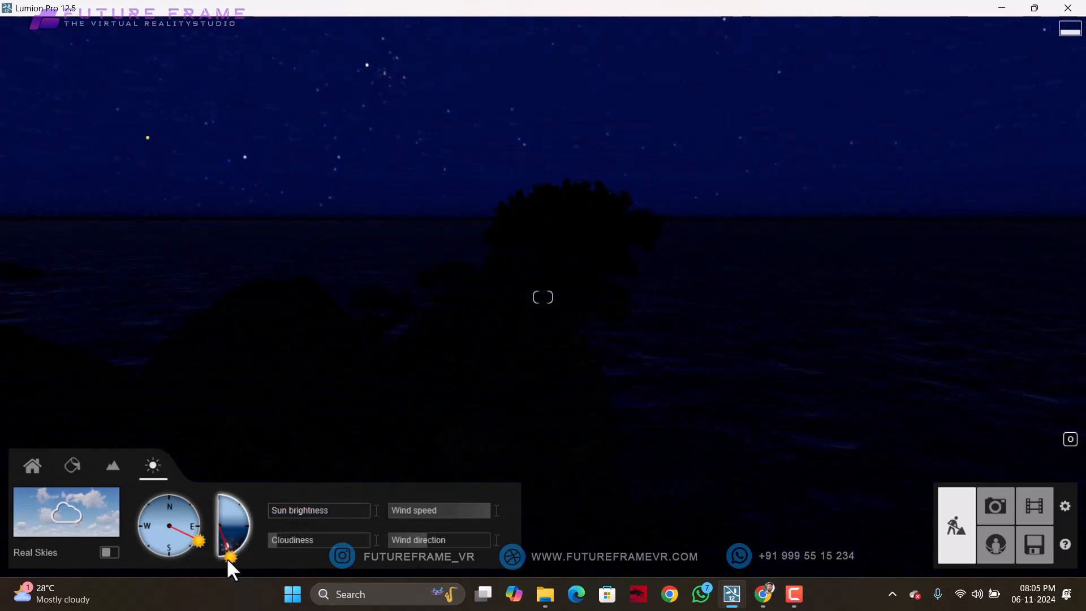
{"action": "right_click_drag", "start_coordinate": [339, 315], "coordinate": [352, 433]}
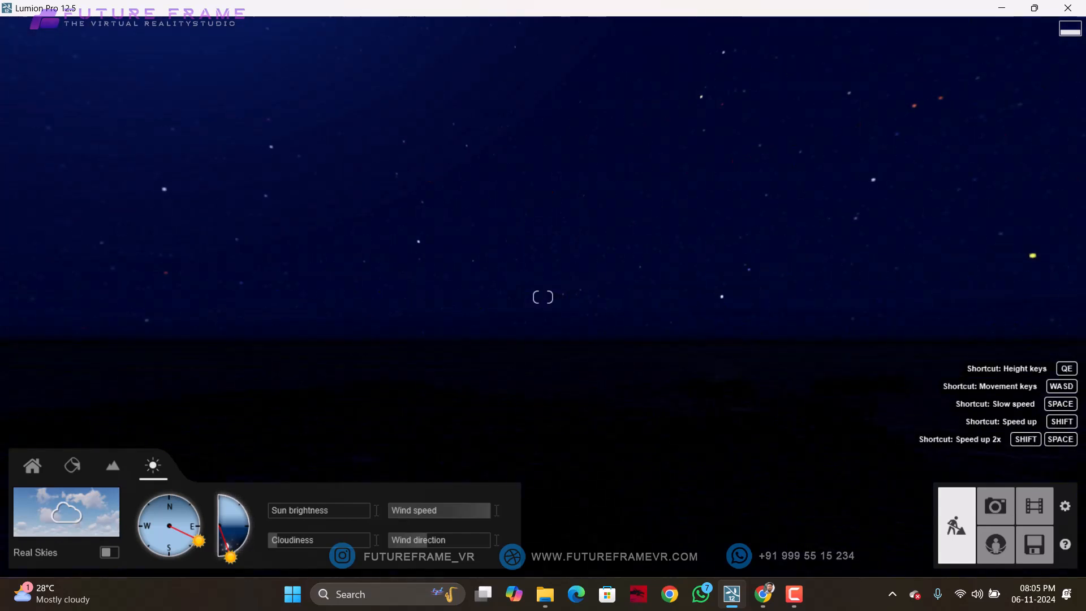
{"action": "right_click_drag", "start_coordinate": [396, 384], "coordinate": [350, 300]}
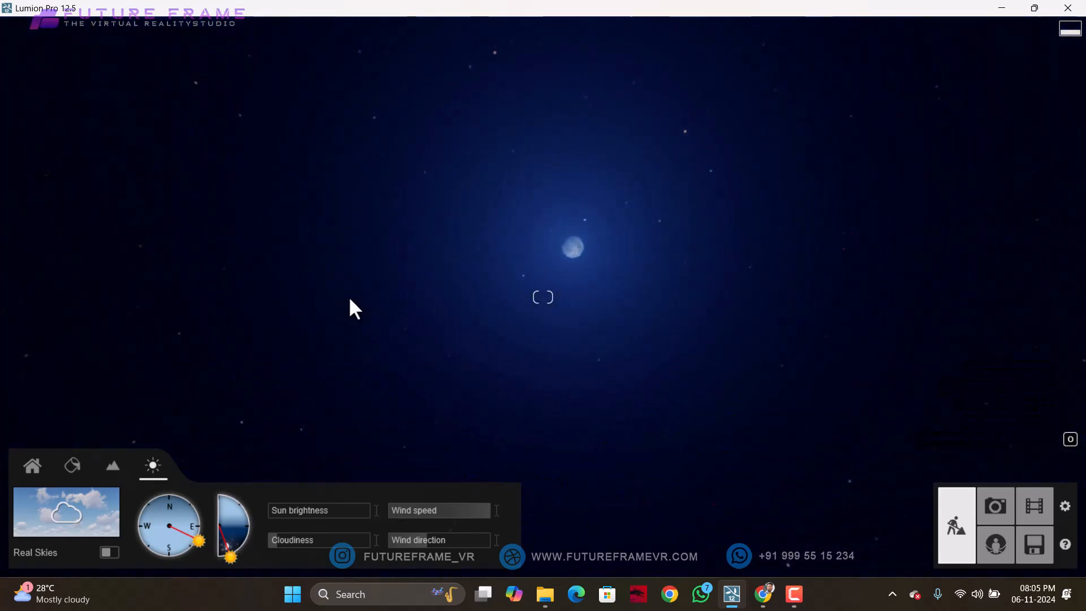
{"action": "right_click_drag", "start_coordinate": [580, 234], "coordinate": [508, 274]}
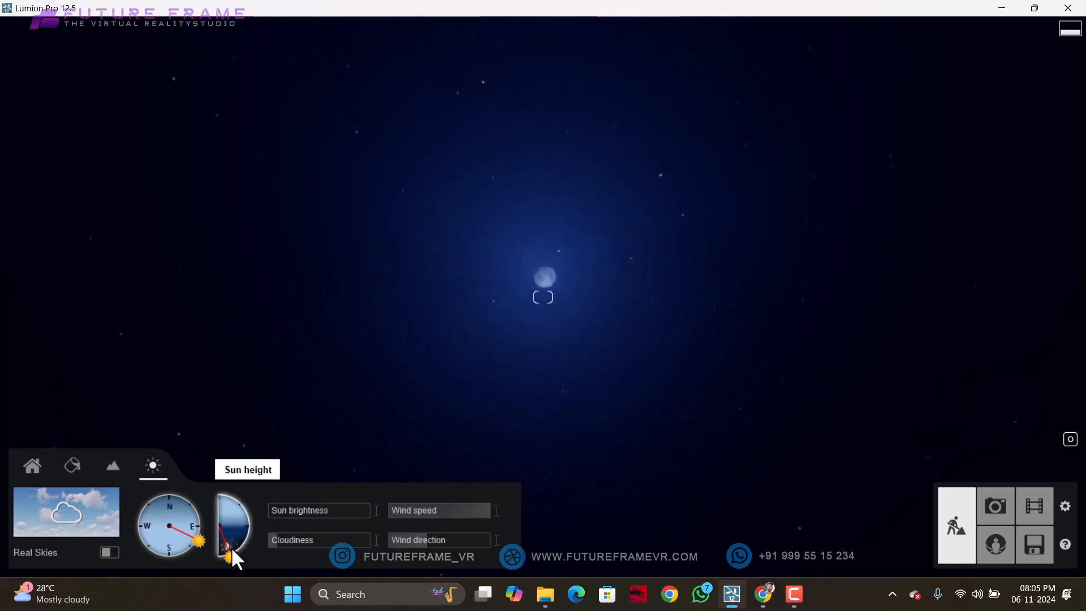
Step: Lower the sun height to its lowest position and raise it above the horizon to compare the moon against a daytime sky
{"action": "left_click_drag", "start_coordinate": [232, 554], "coordinate": [203, 557]}
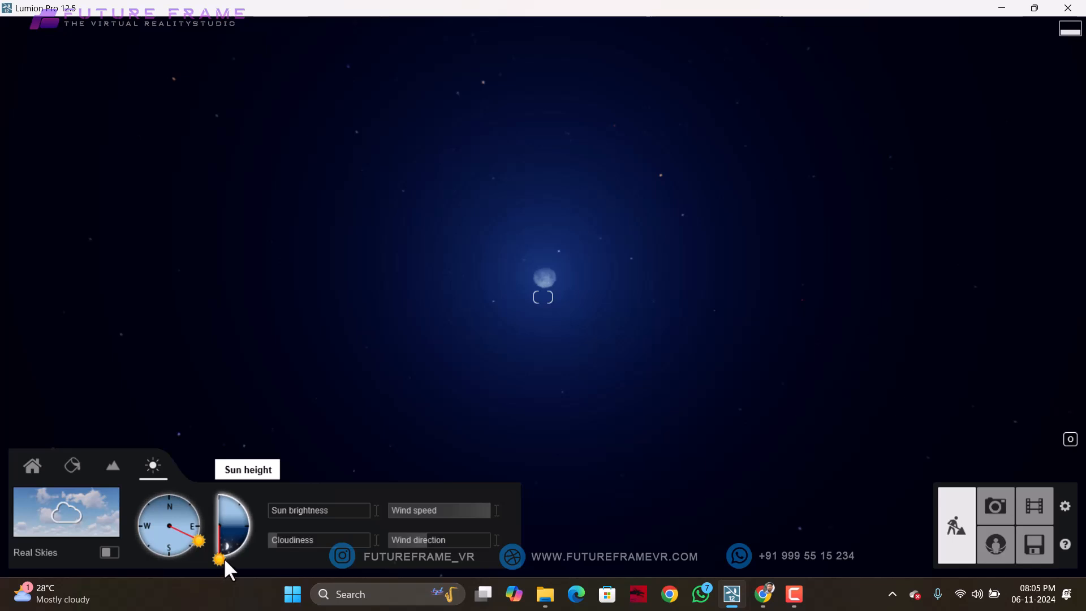
{"action": "mouse_move", "coordinate": [222, 563]}
{"action": "left_mouse_down"}
{"action": "mouse_move", "coordinate": [250, 540]}
{"action": "mouse_move", "coordinate": [248, 511]}
{"action": "left_mouse_up"}
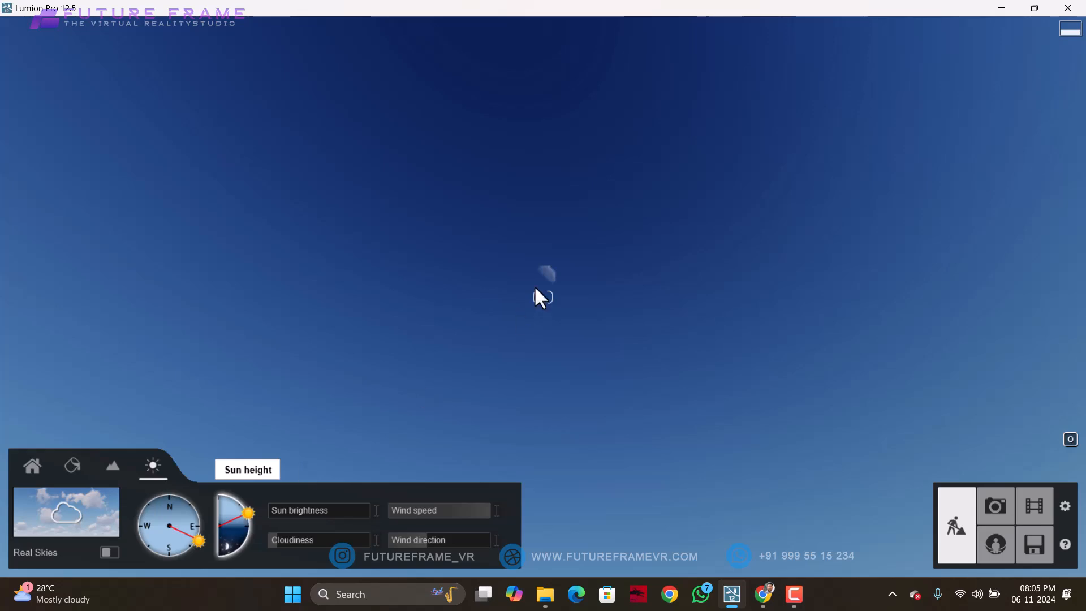
{"action": "right_click_drag", "start_coordinate": [534, 285], "coordinate": [696, 385]}
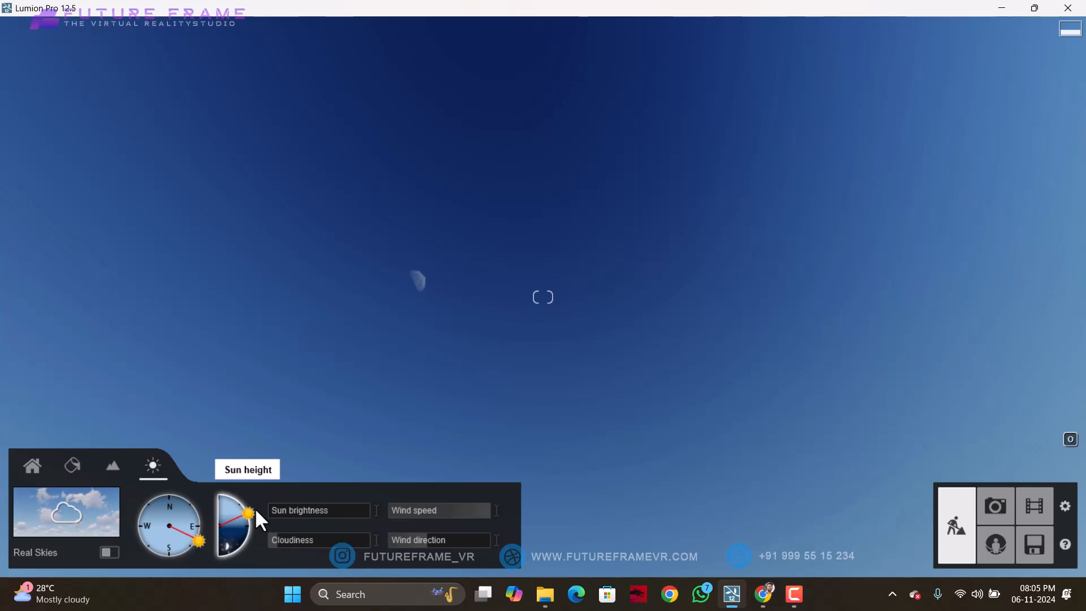
Step: Lower the sun height to just above its lowest position to turn the scene back to night
{"action": "left_click_drag", "start_coordinate": [250, 514], "coordinate": [220, 556]}
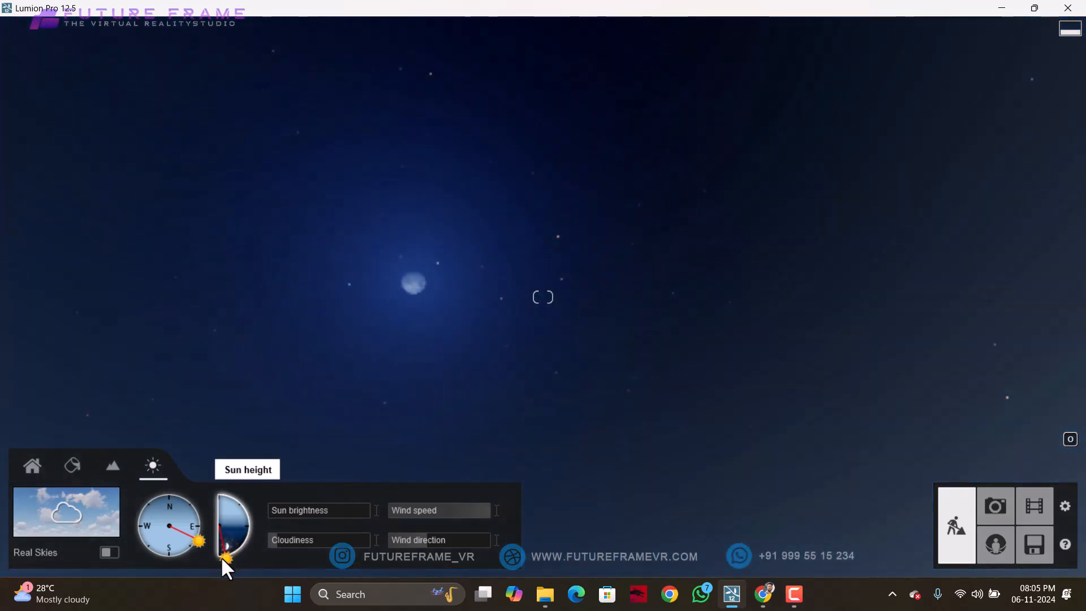
{"action": "right_click_drag", "start_coordinate": [342, 391], "coordinate": [398, 478]}
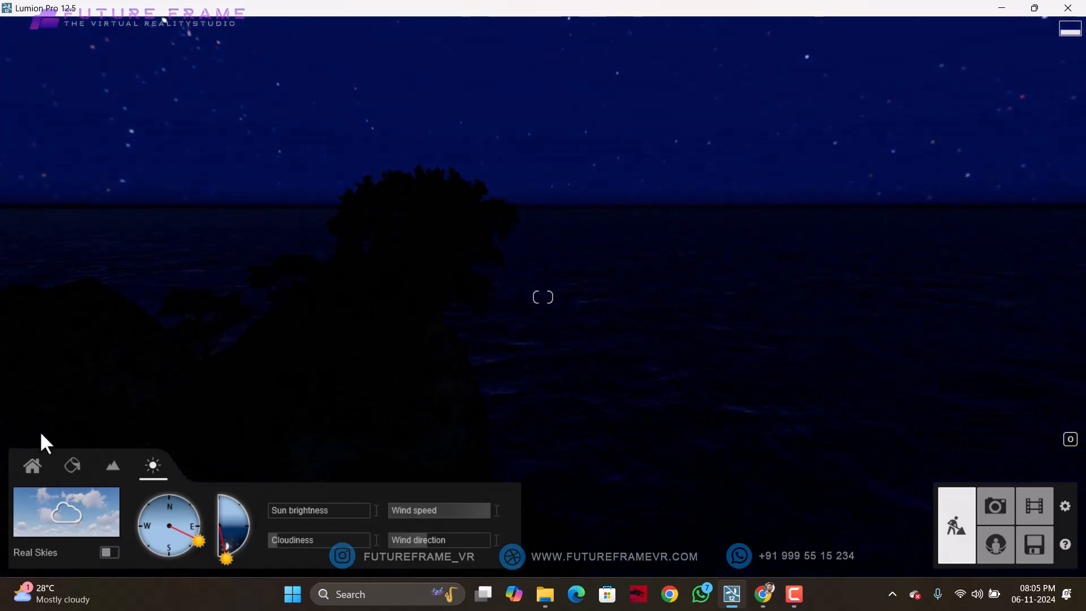
{"action": "left_click", "coordinate": [108, 469]}
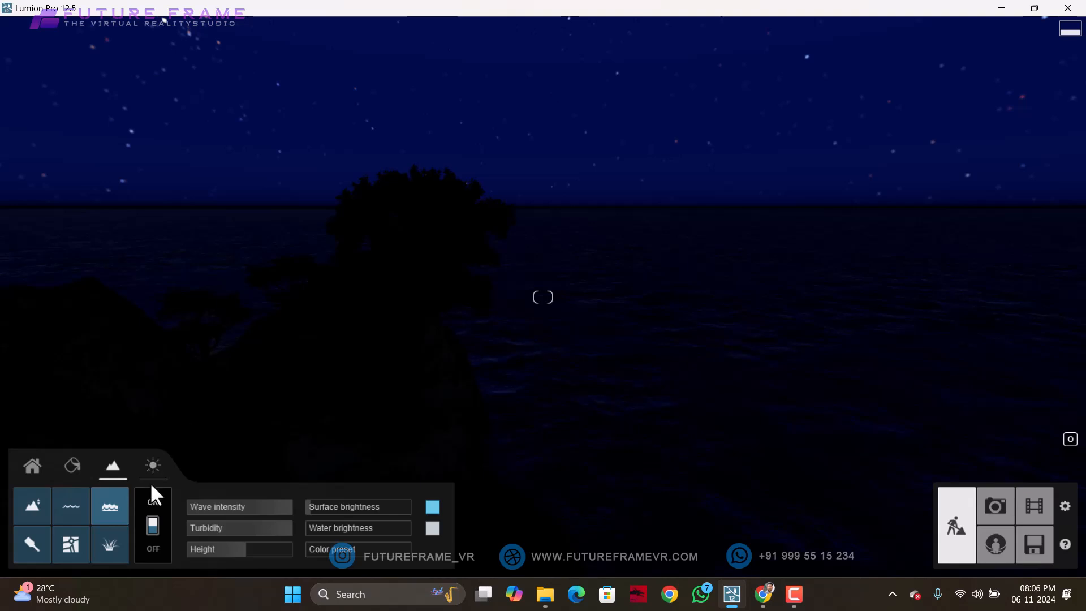
{"action": "left_click", "coordinate": [71, 466]}
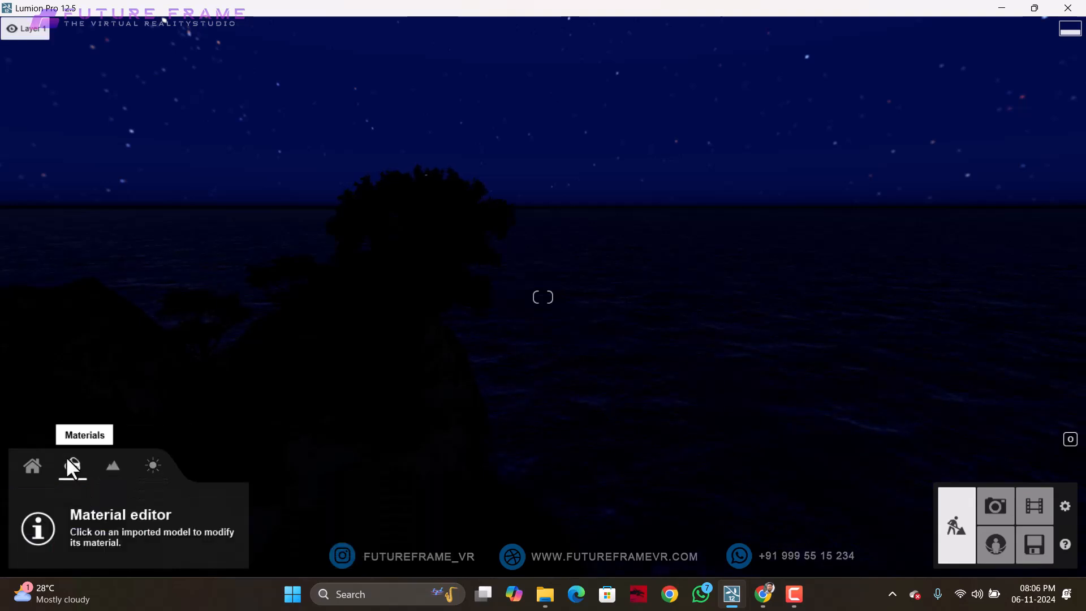
{"action": "left_click", "coordinate": [32, 464]}
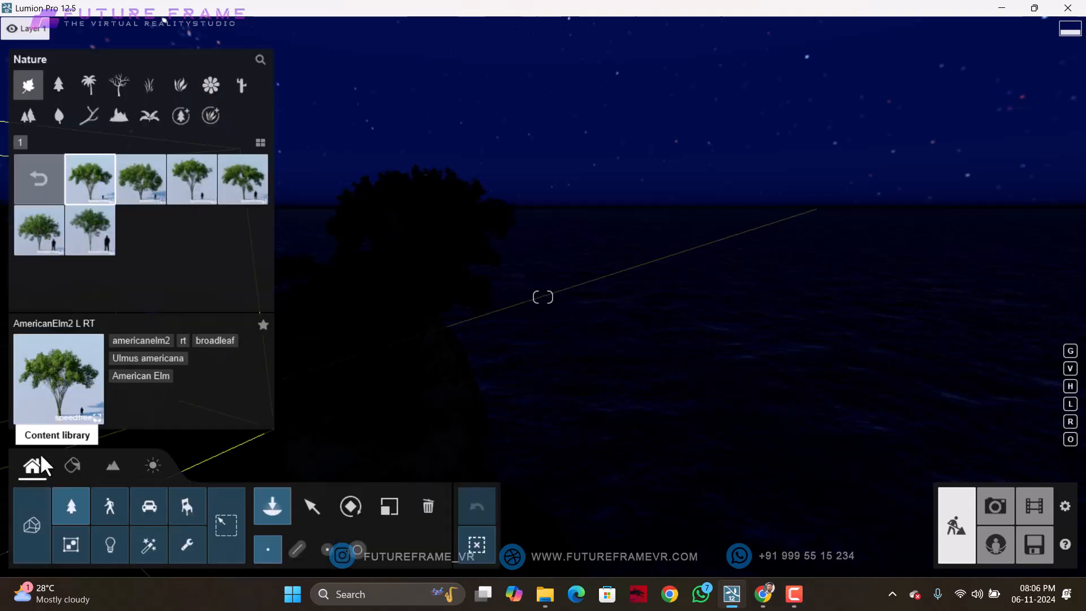
{"action": "left_click", "coordinate": [161, 472]}
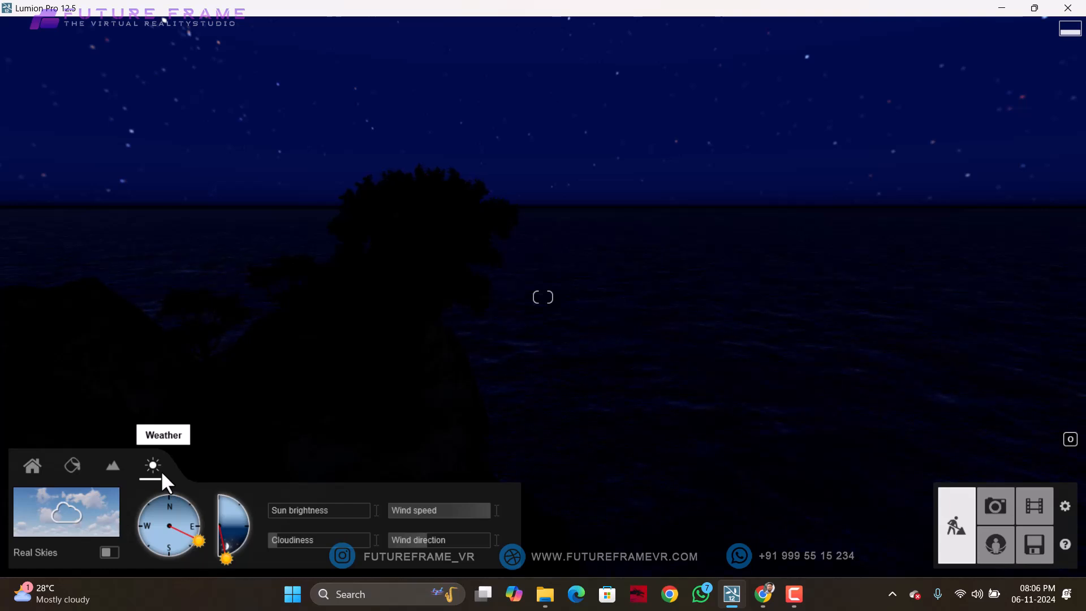
{"action": "left_click", "coordinate": [800, 602]}
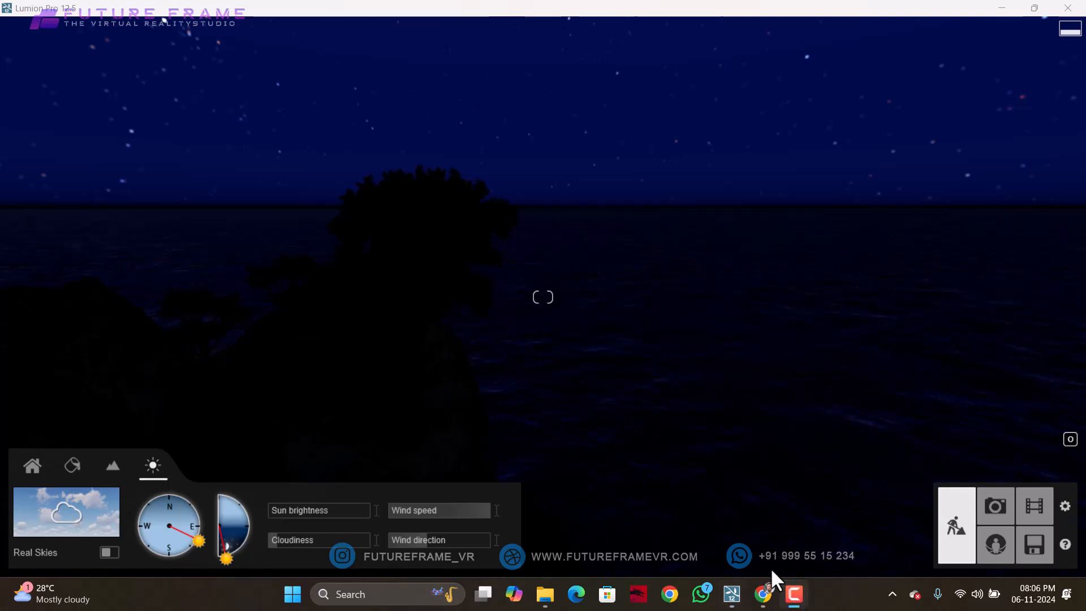